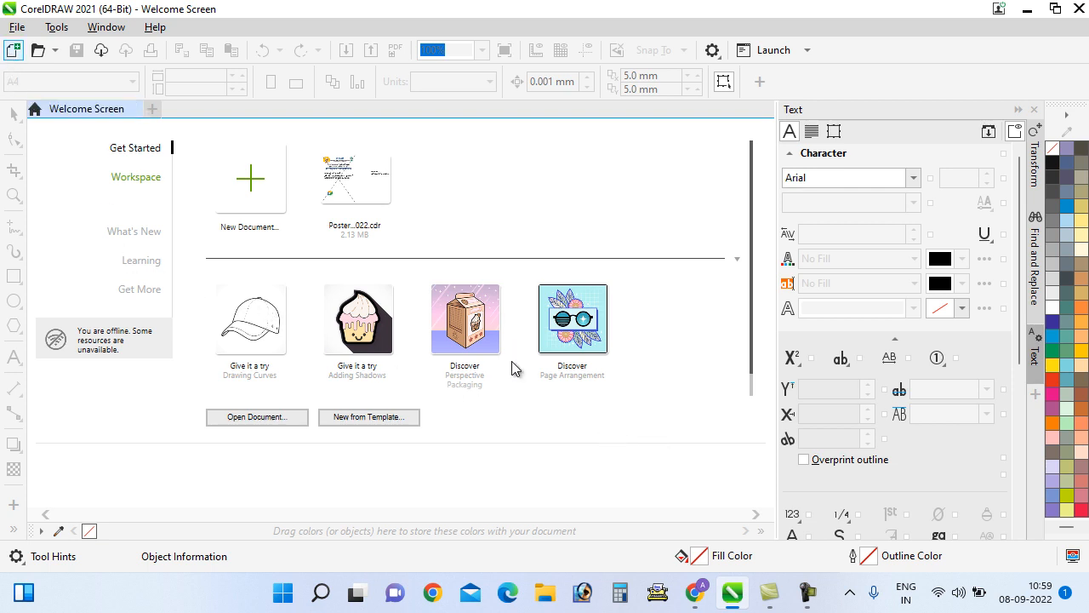
# Start a new document named 'Socail Media Poster' in RGB colour mode
pyautogui.hotkey('ctrl', 'n')
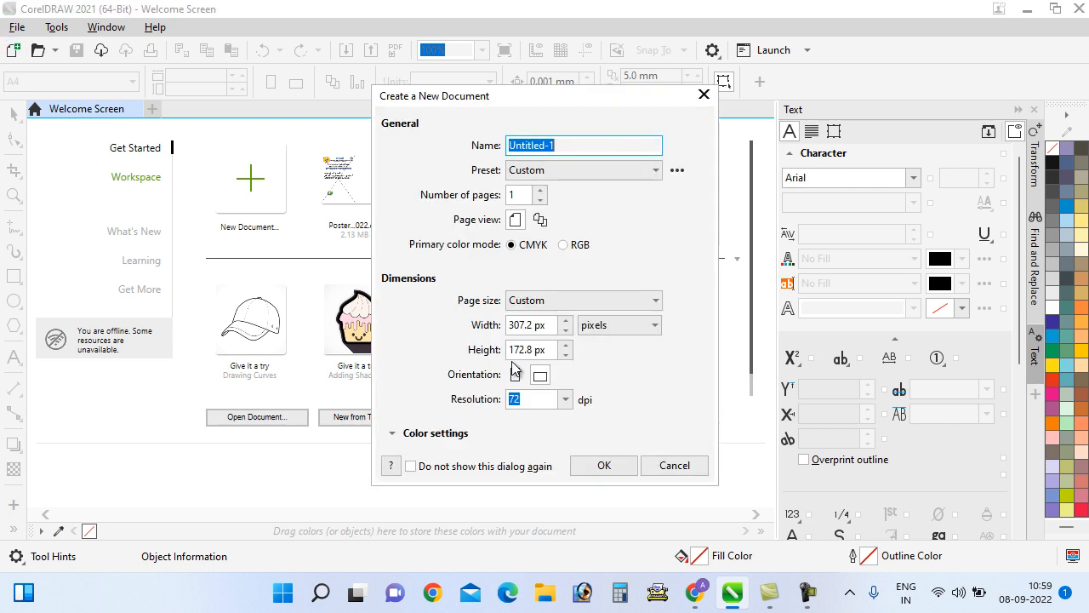
pyautogui.click(585, 146)
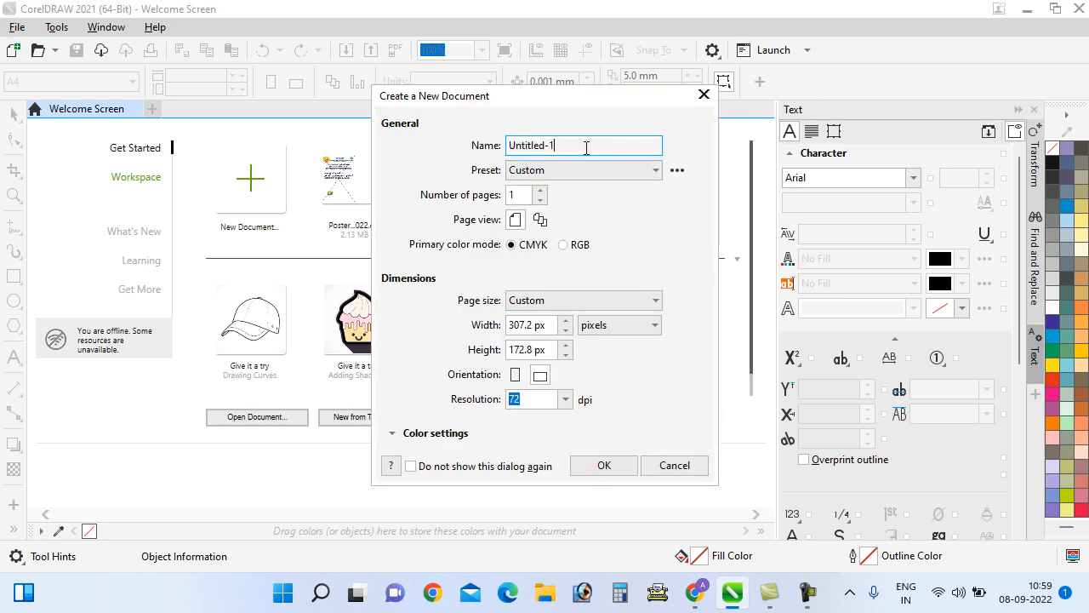
pyautogui.doubleClick(585, 147)
pyautogui.write('Socail ')
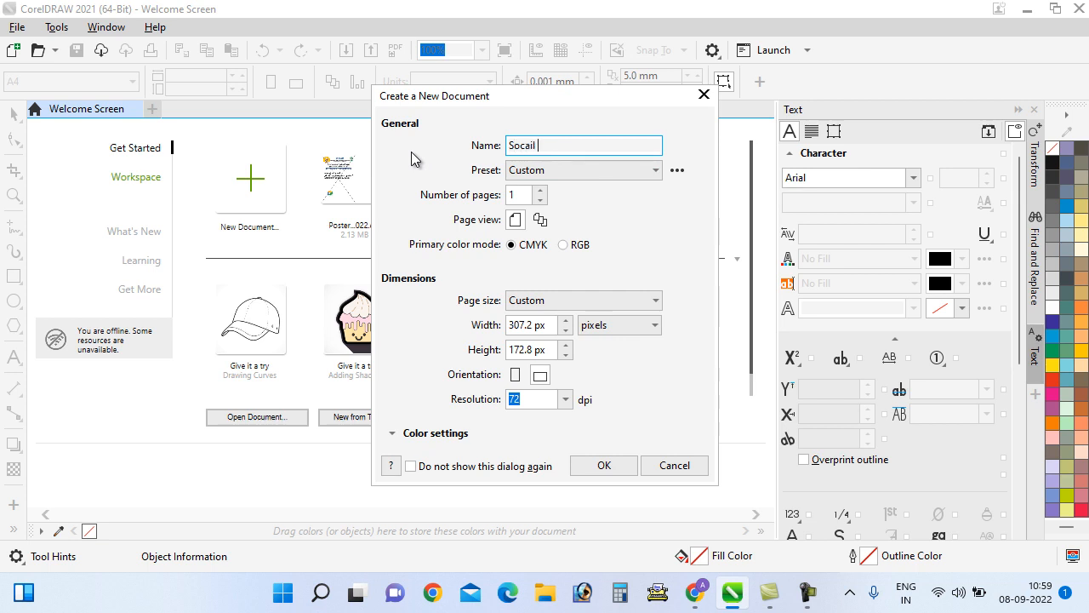
pyautogui.write('Media Poster')
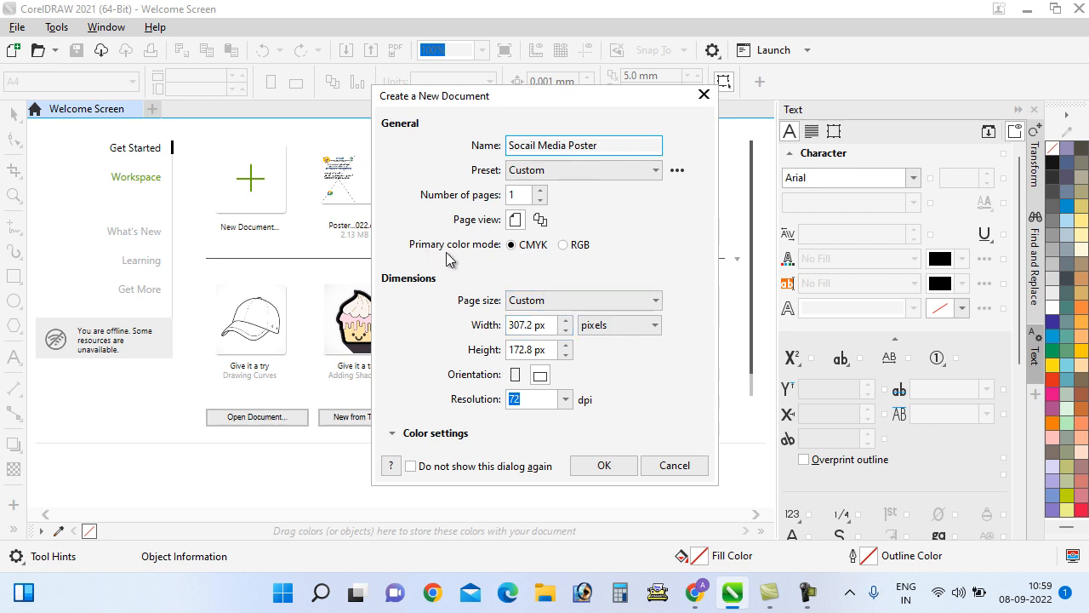
pyautogui.click(565, 247)
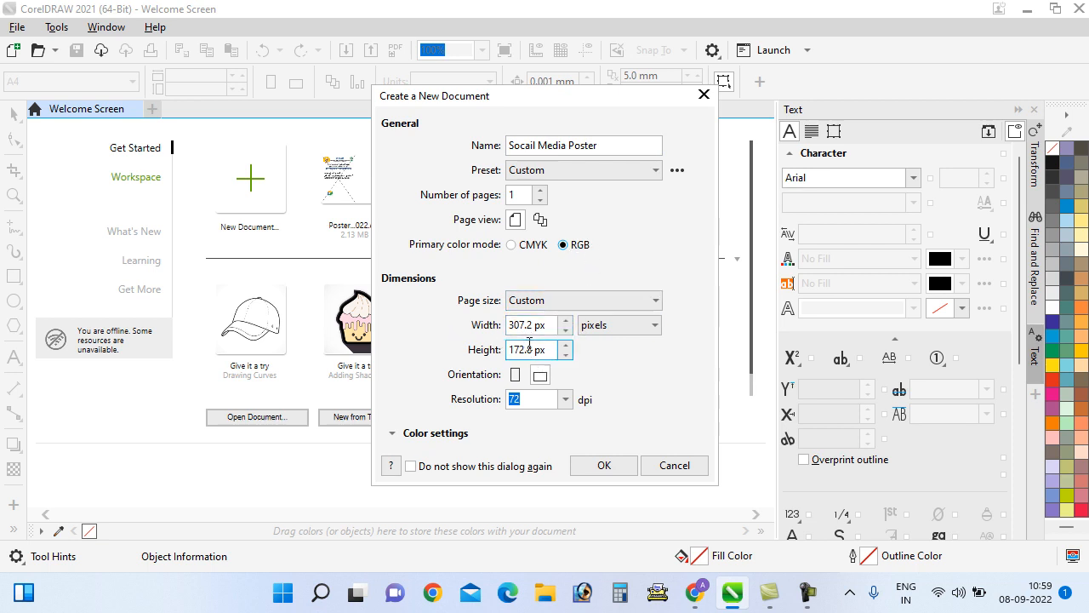
# Set the page to 1080 × 1080 px at 72 dpi and create the document
pyautogui.click(598, 326)
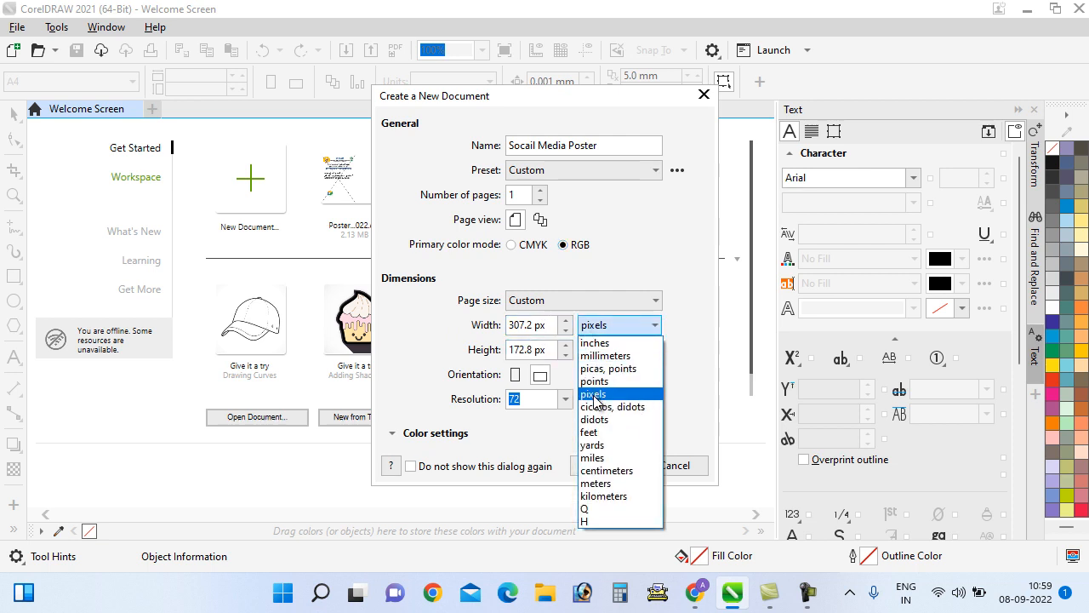
pyautogui.click(596, 394)
pyautogui.hotkey('shift', 'Tab')
pyautogui.write('1')
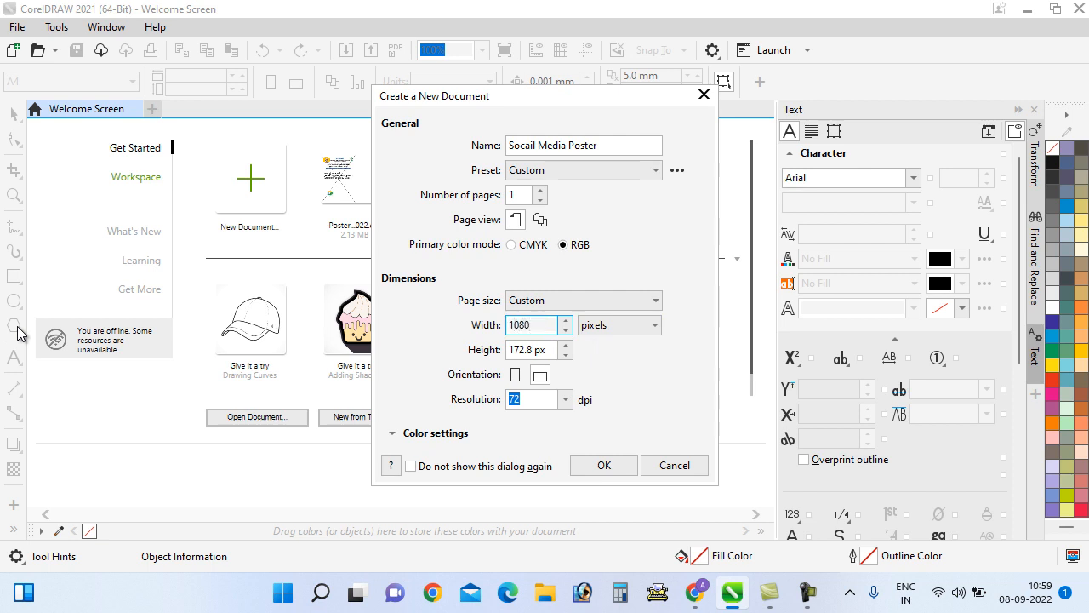
pyautogui.click(532, 350)
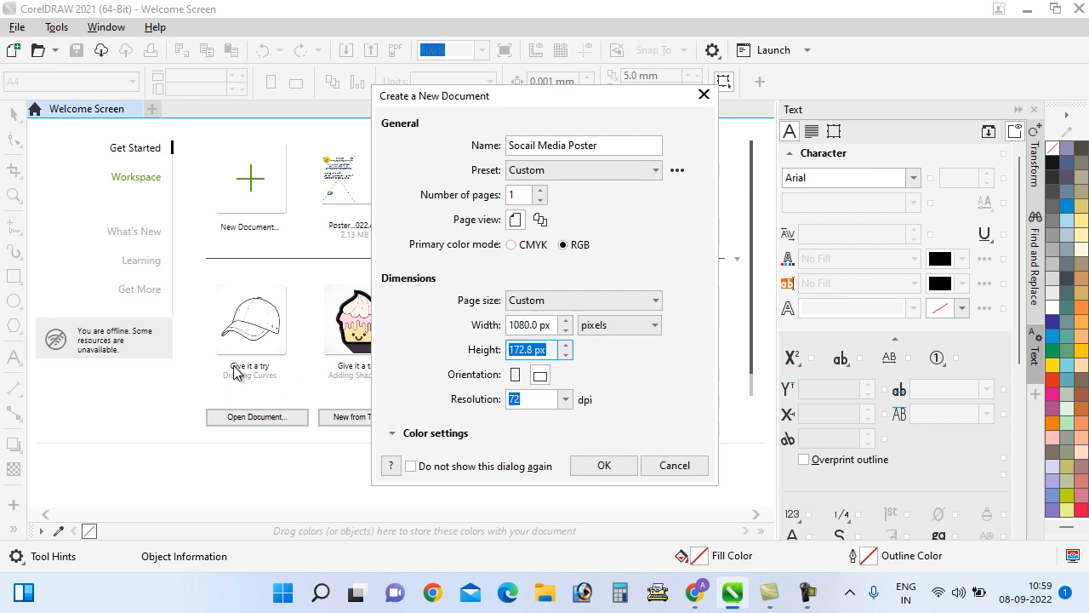
pyautogui.write('1080')
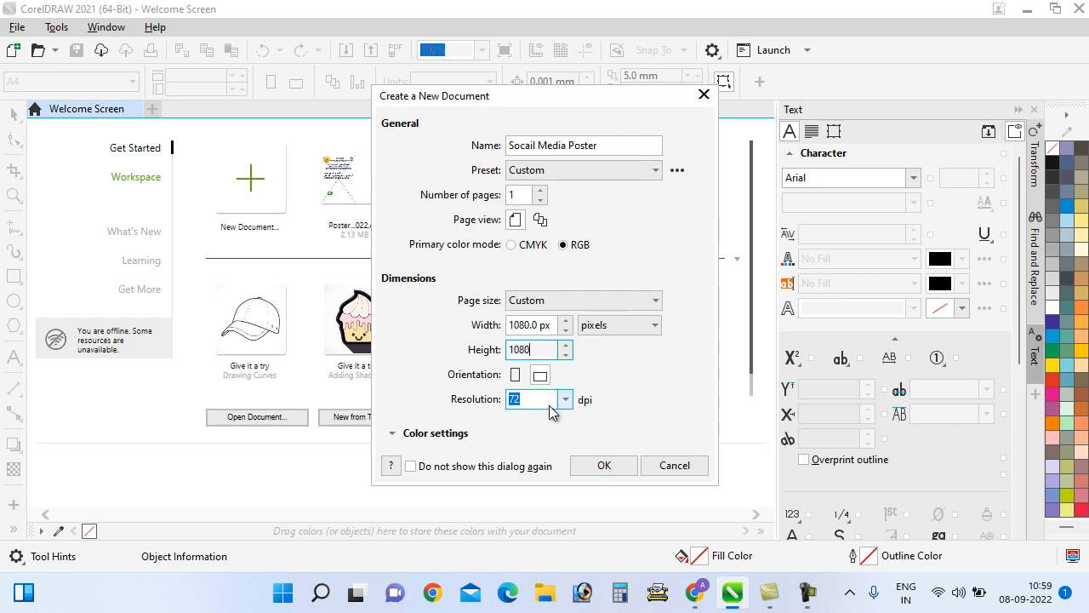
pyautogui.press('Tab')
pyautogui.click(513, 400)
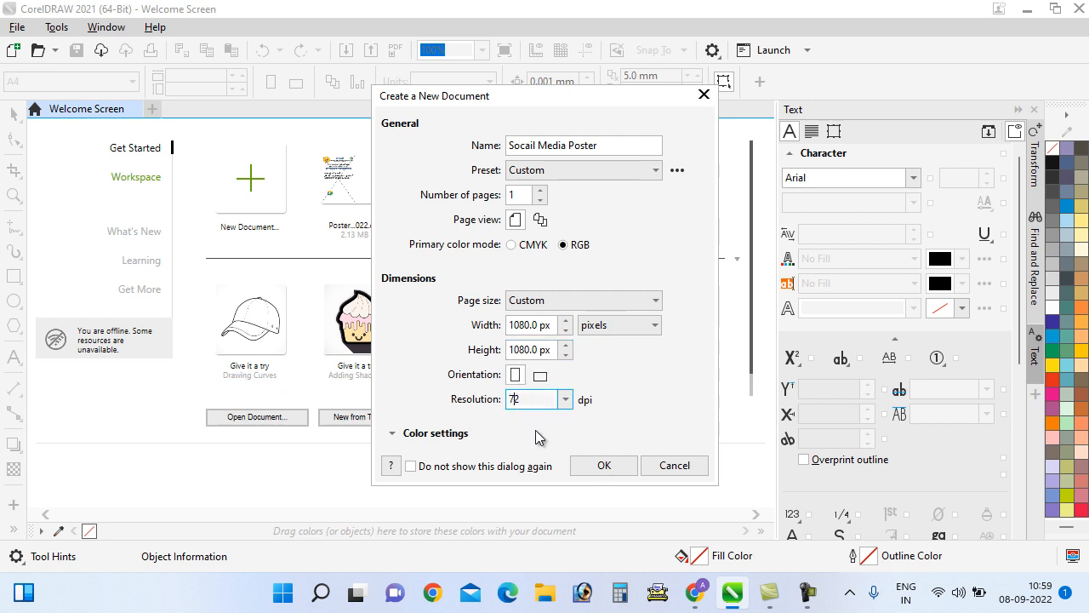
pyautogui.click(606, 468)
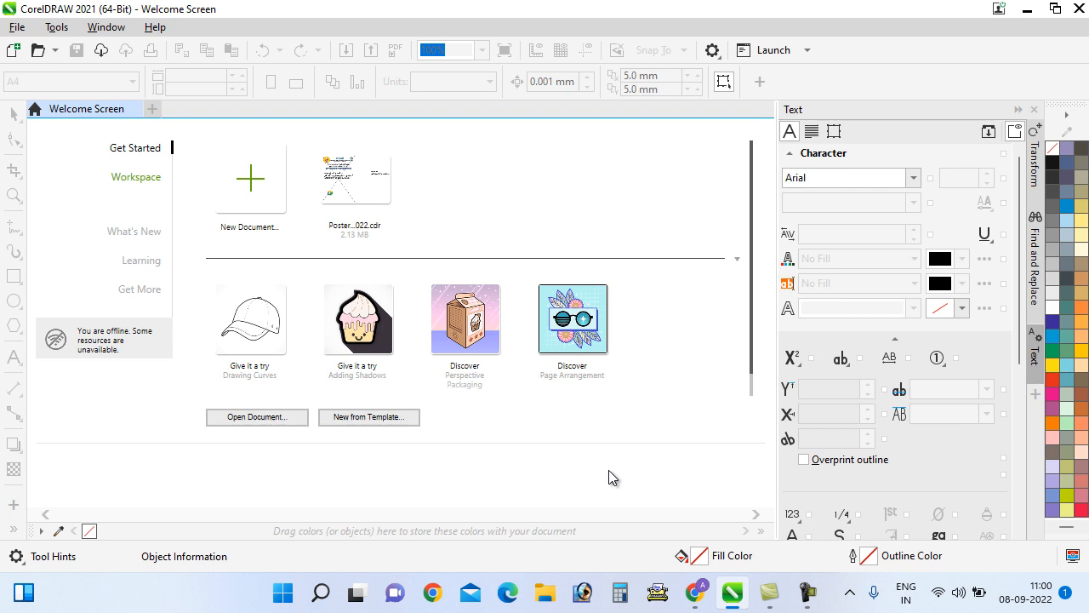
# Bring up the blank 1080 × 1080 px Socail Media Poster page in its own document tab
pyautogui.click(813, 594)
pyautogui.click(1001, 511)
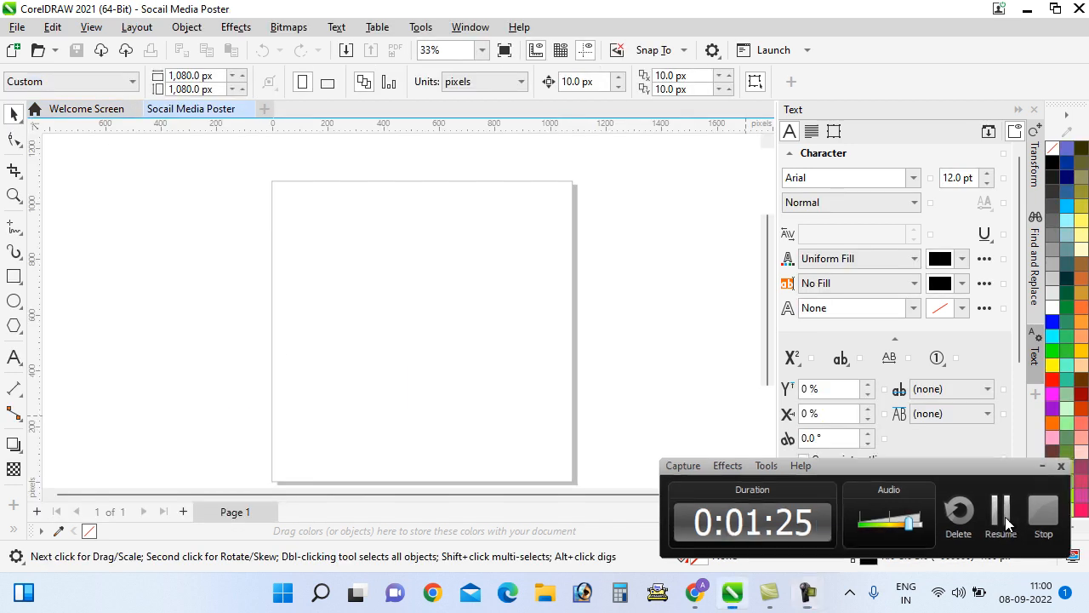
pyautogui.click(1004, 519)
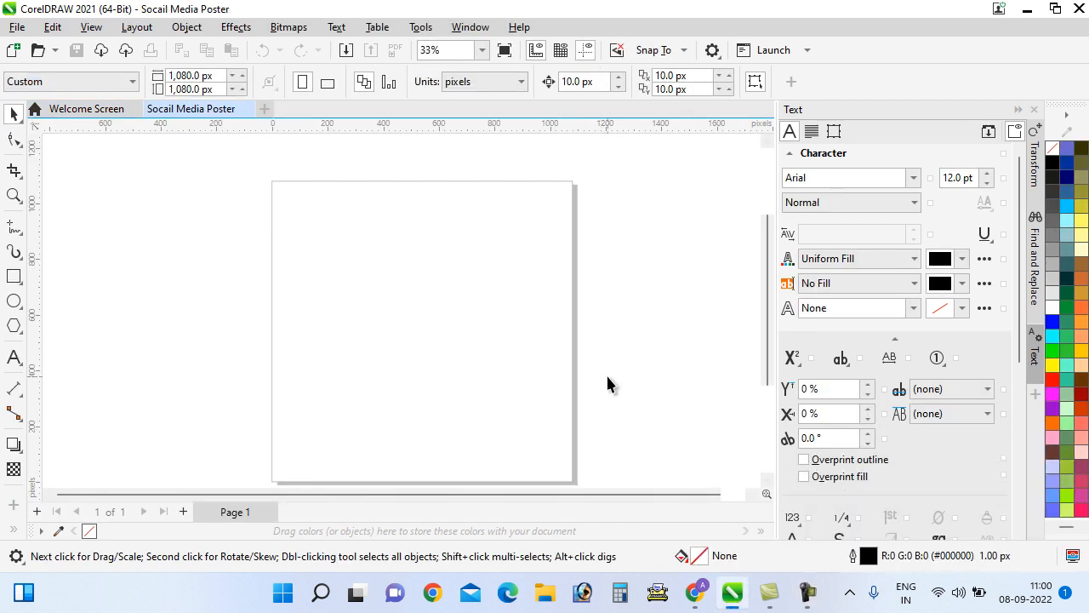
# Start Save As and browse to the CorelDraw folder under D: › Graphics
pyautogui.click(16, 31)
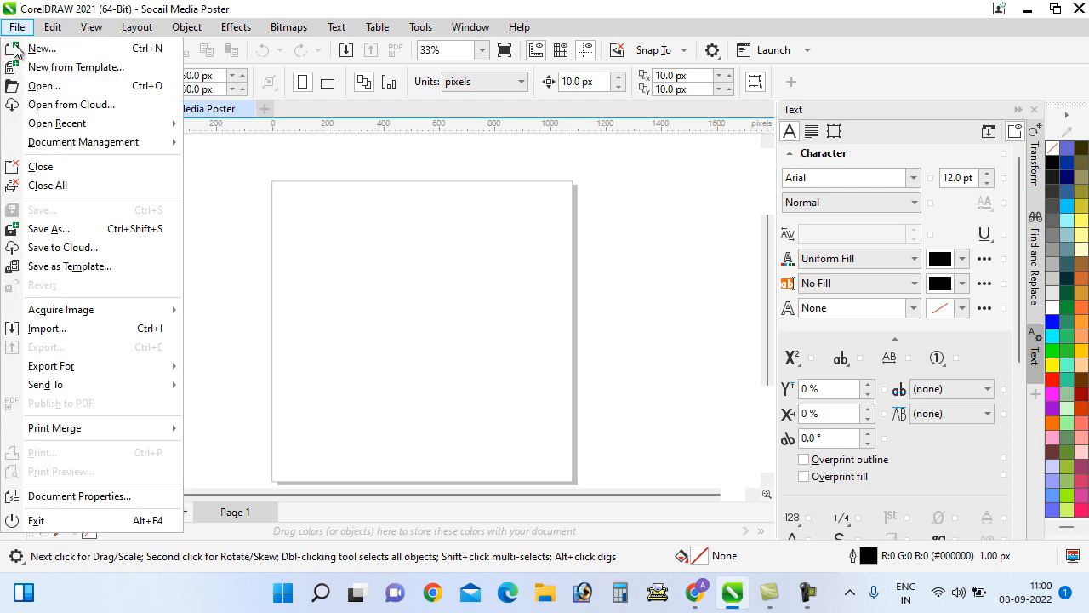
pyautogui.click(47, 228)
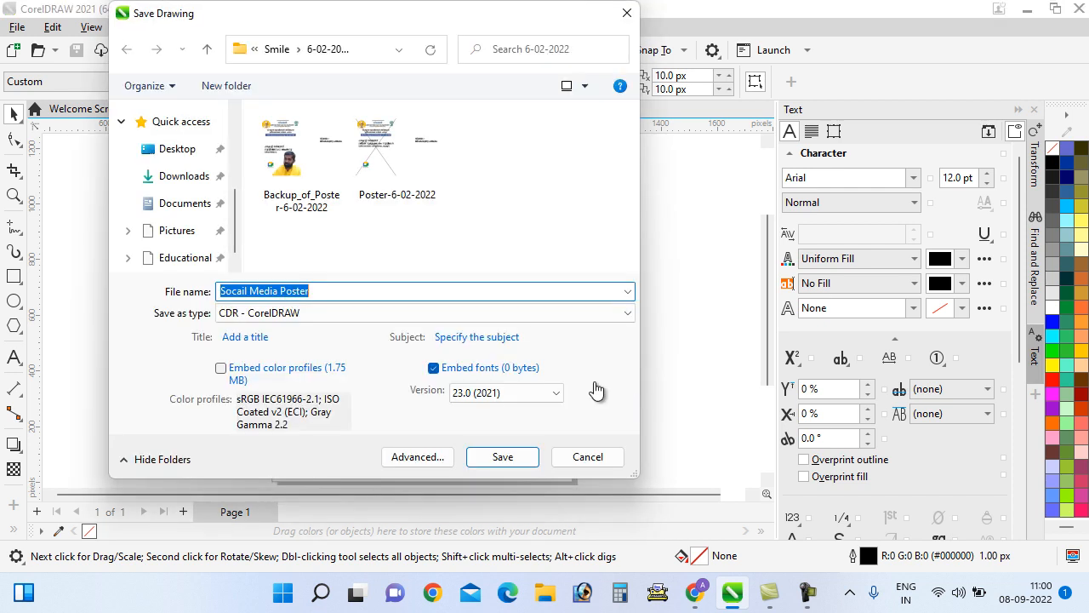
pyautogui.scroll(-10, 170, 225)
pyautogui.click(220, 249)
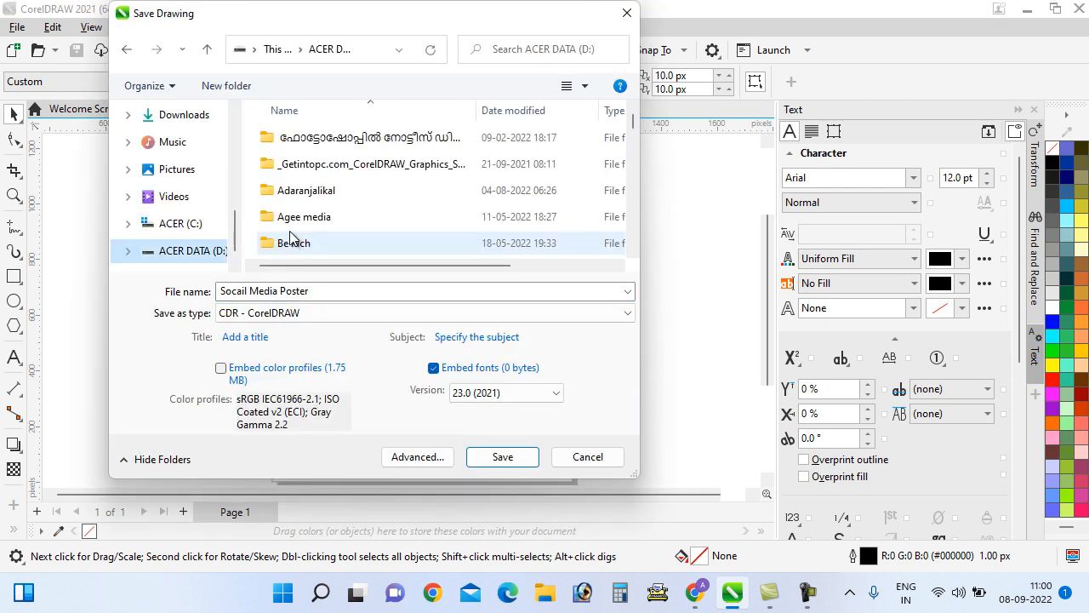
pyautogui.click(289, 192)
pyautogui.press('g')
pyautogui.press('g')
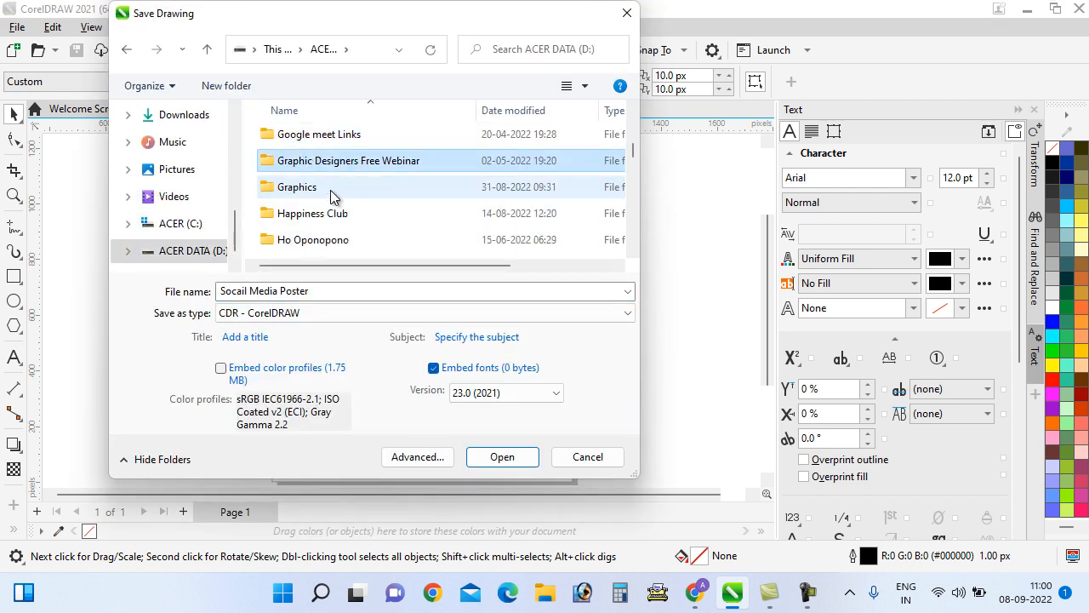
pyautogui.click(305, 188)
pyautogui.doubleClick(304, 187)
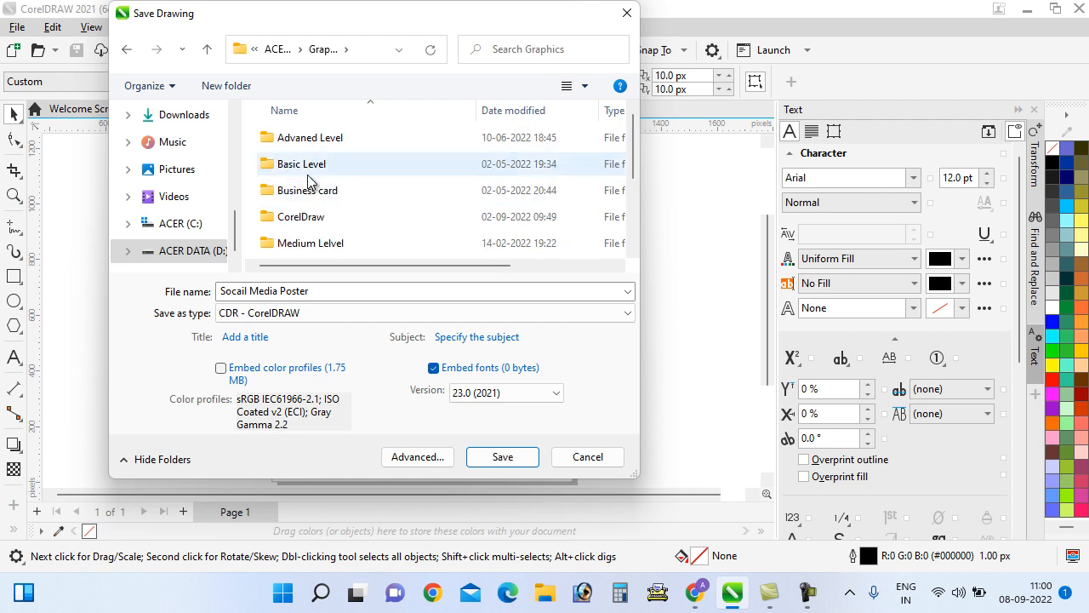
pyautogui.click(311, 170)
pyautogui.doubleClick(311, 171)
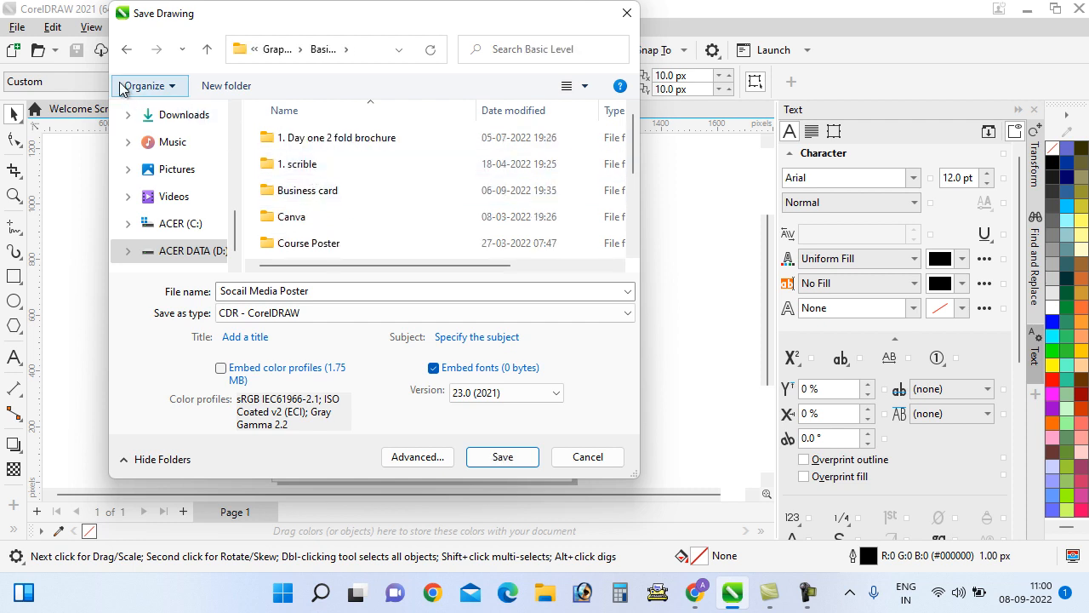
pyautogui.click(127, 48)
pyautogui.doubleClick(316, 216)
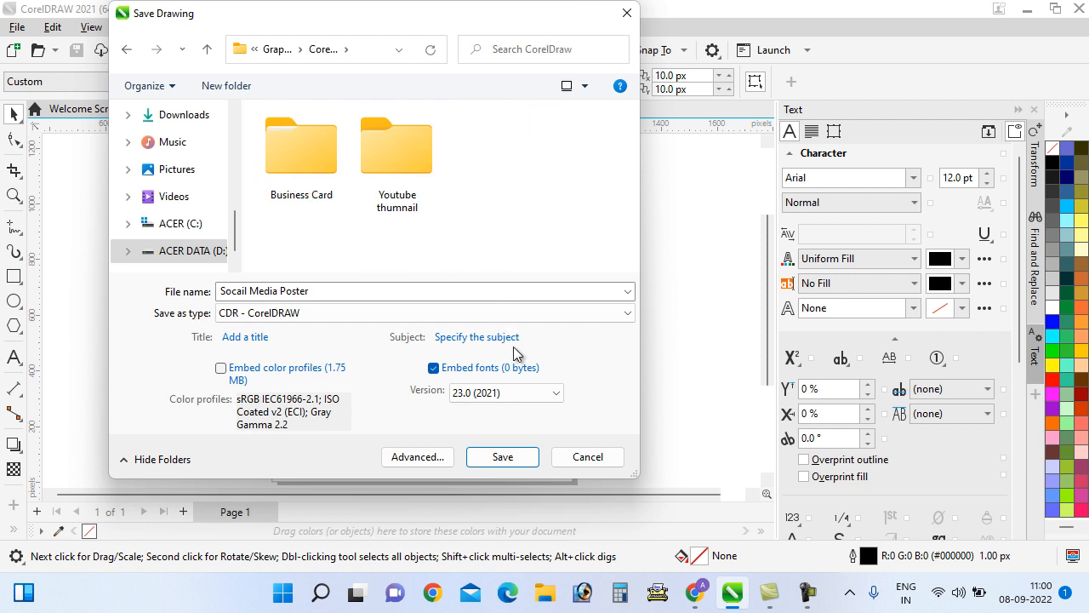
# Create a 'Social media poster' folder there and save the drawing into it
pyautogui.rightClick(473, 213)
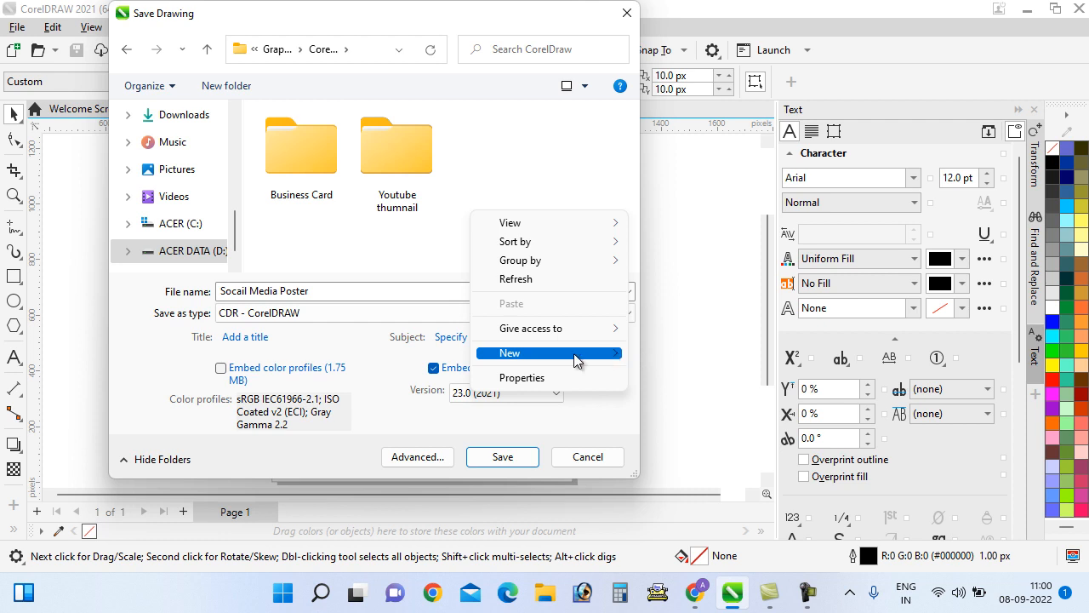
pyautogui.moveTo(573, 353)
pyautogui.click(681, 355)
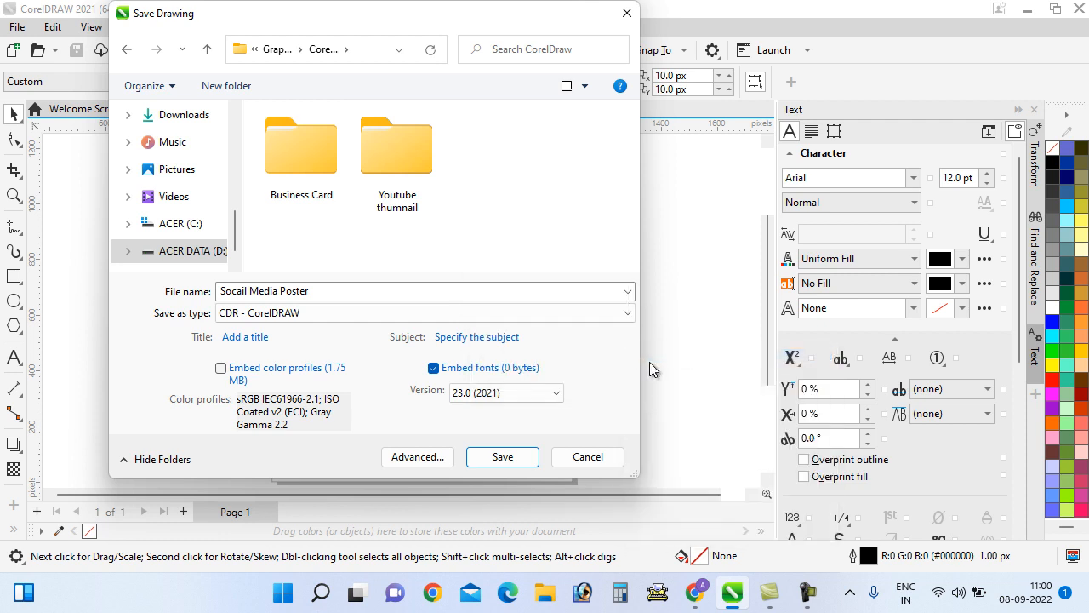
pyautogui.write('S')
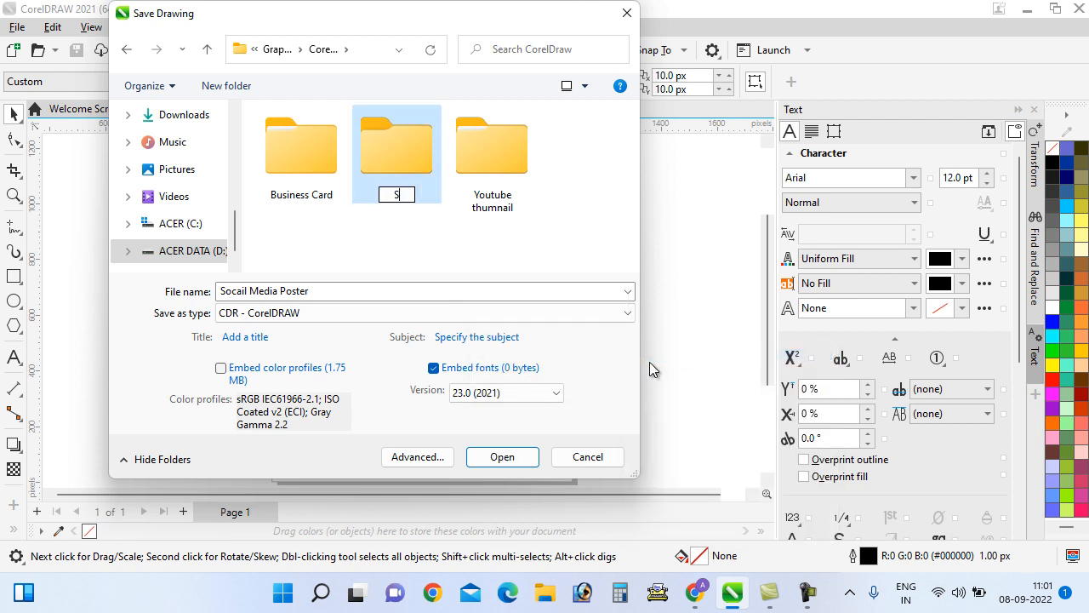
pyautogui.write('ocial me')
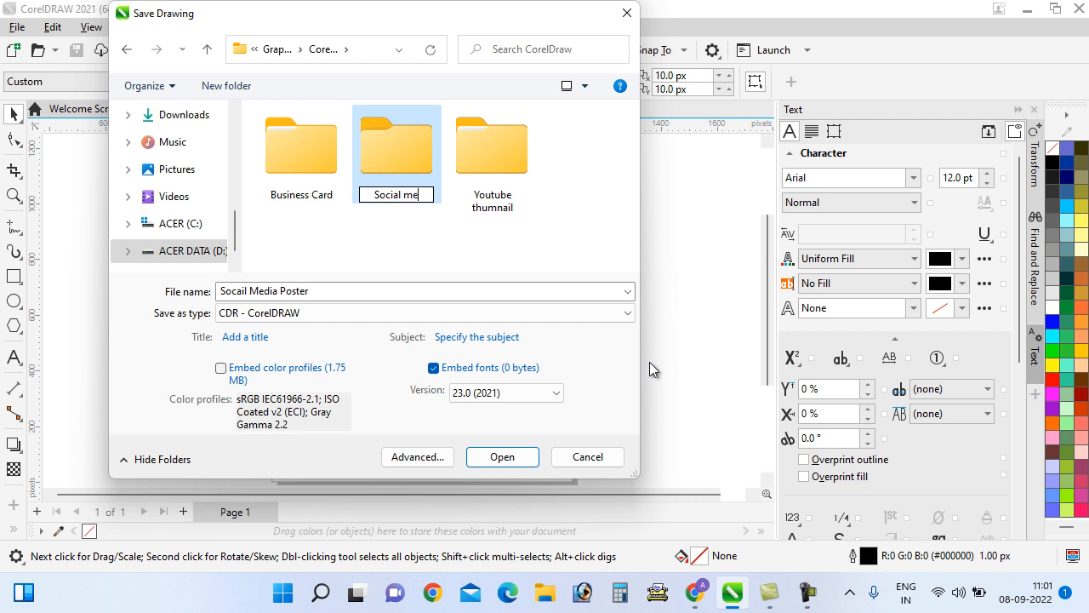
pyautogui.write('dia poster')
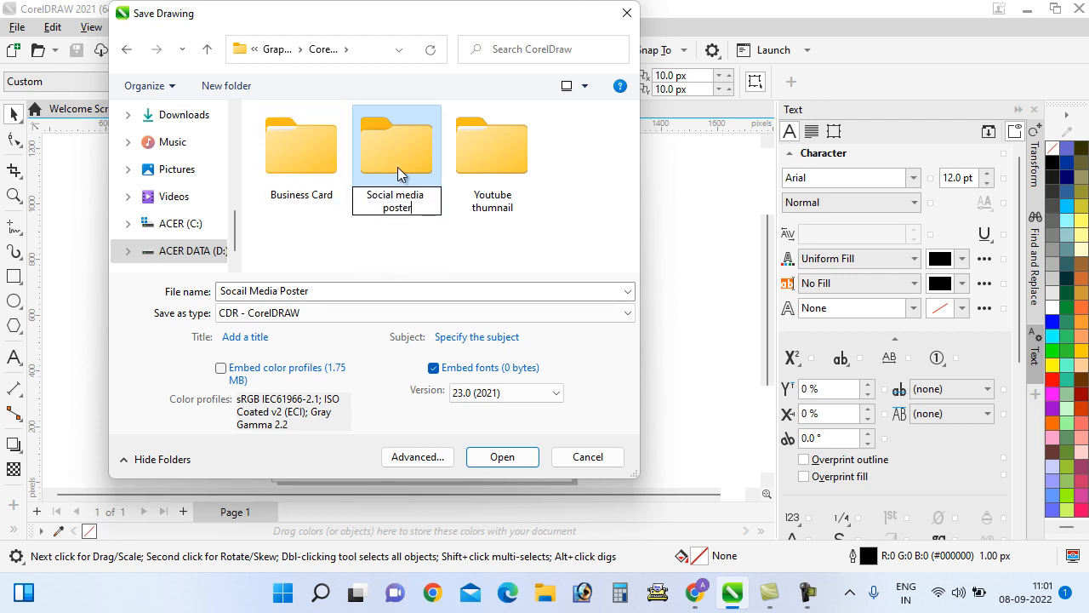
pyautogui.press('Return')
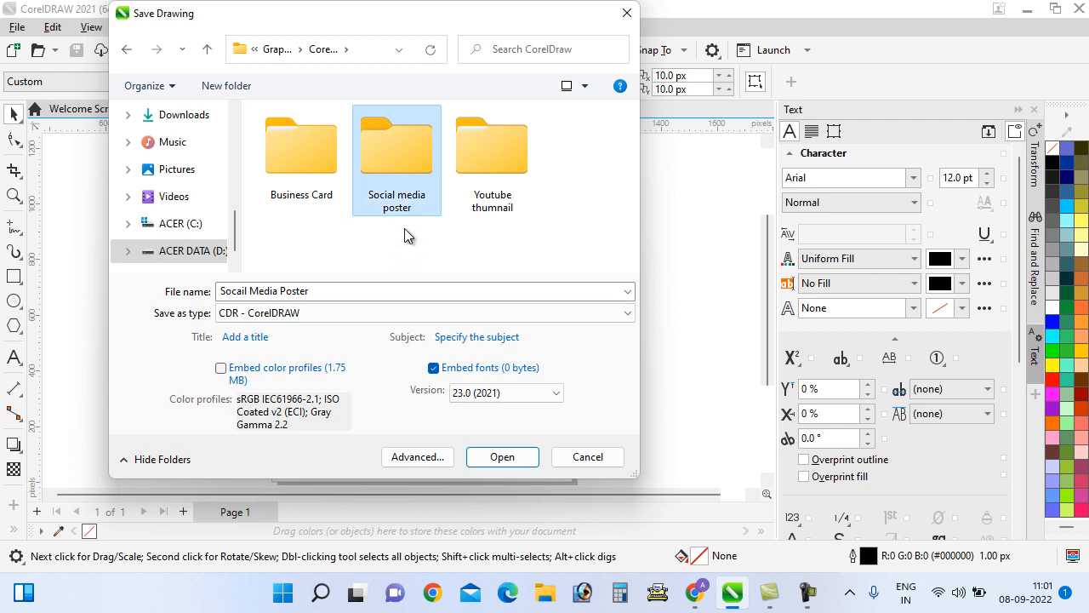
pyautogui.doubleClick(414, 181)
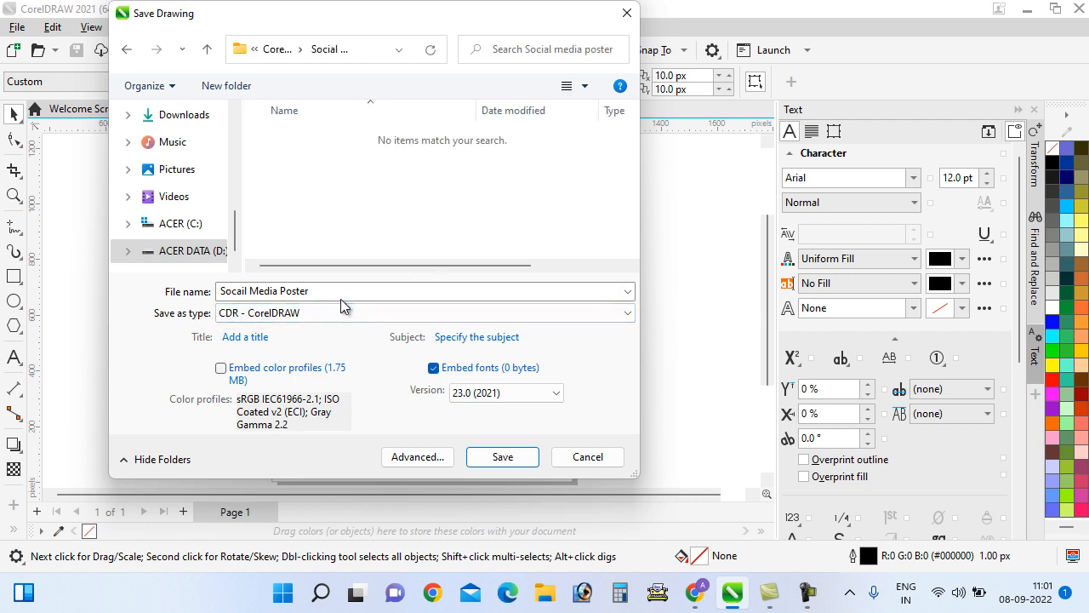
pyautogui.click(503, 459)
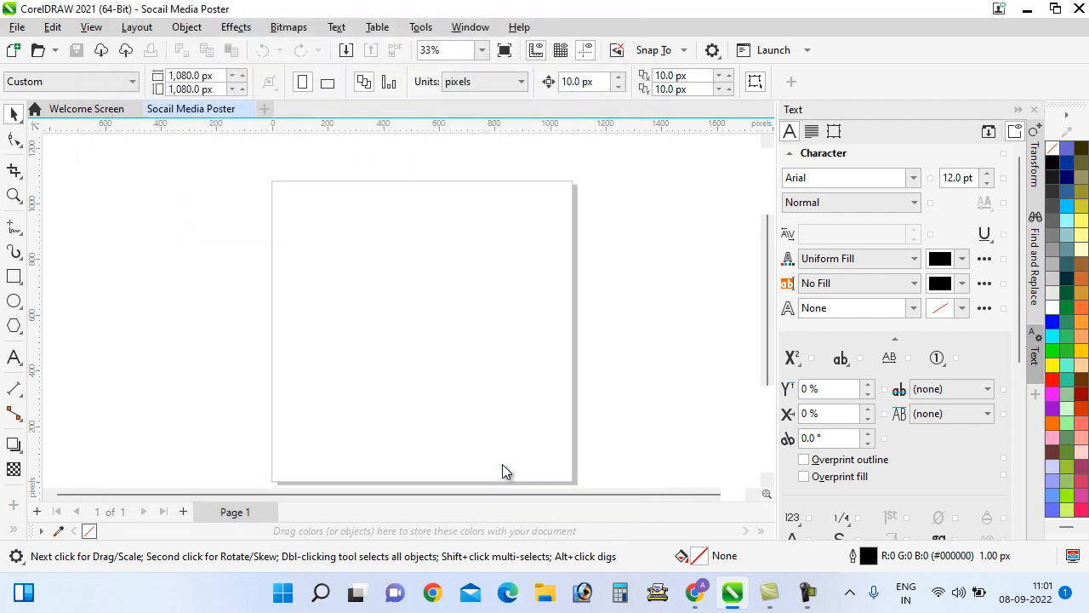
# Switch from CorelDRAW to the open File Explorer windows on the taskbar
pyautogui.click(542, 596)
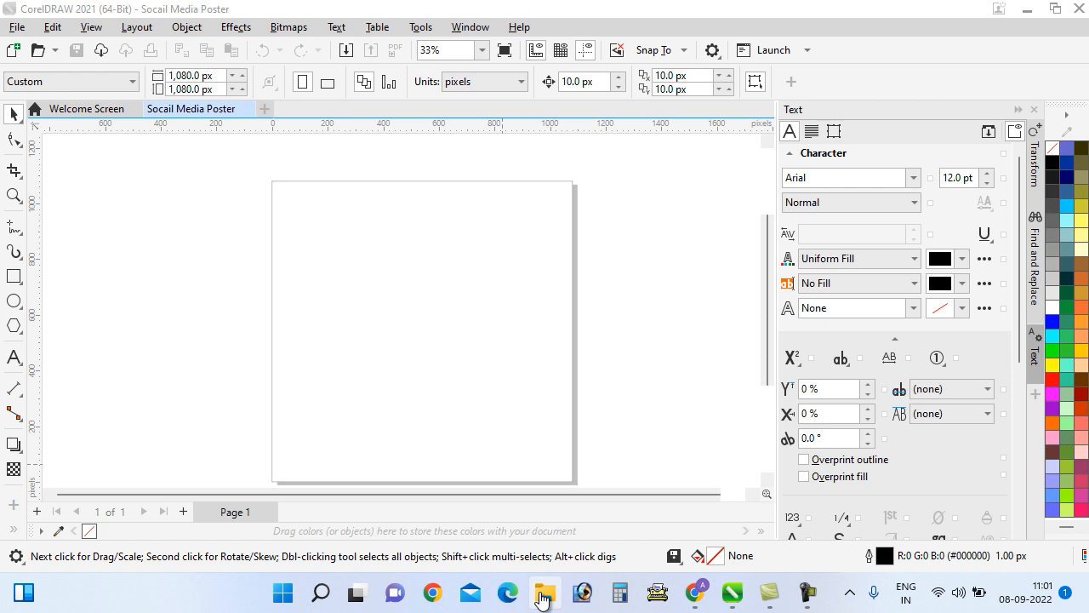
pyautogui.click(807, 593)
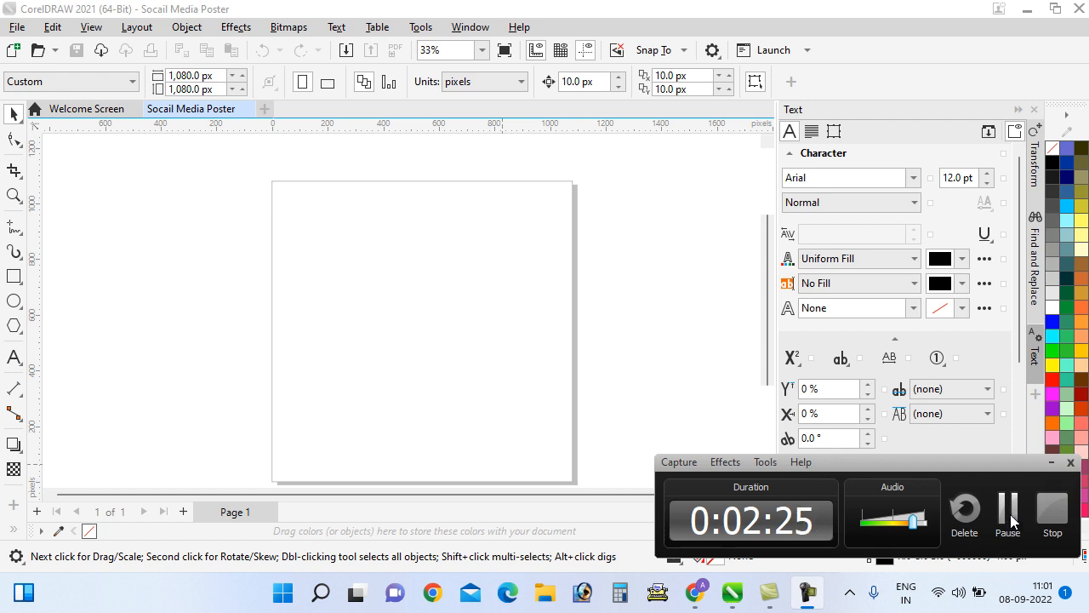
pyautogui.click(1011, 514)
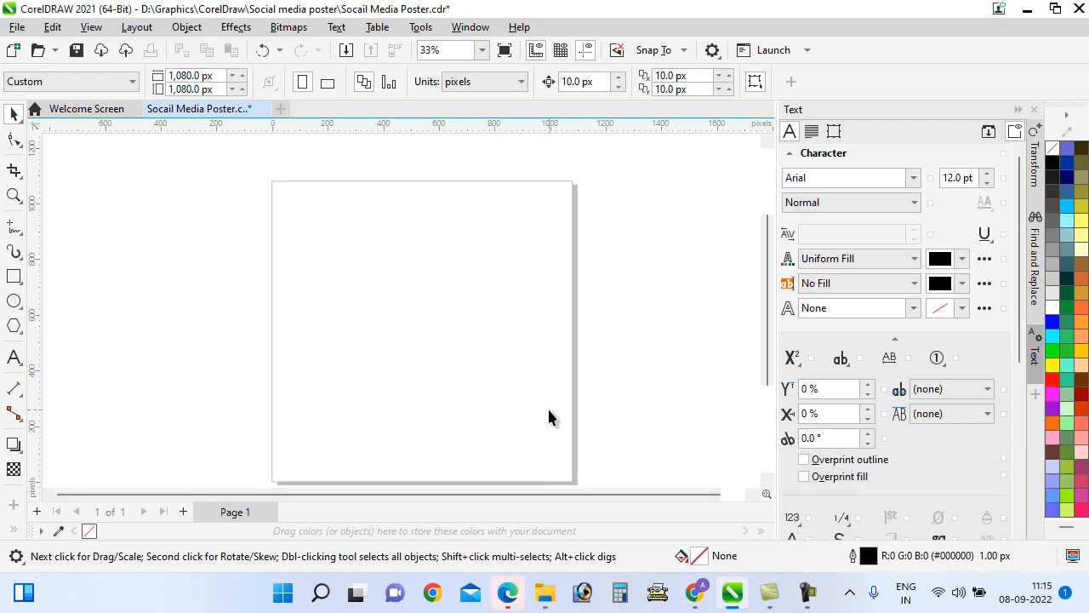
pyautogui.click(543, 596)
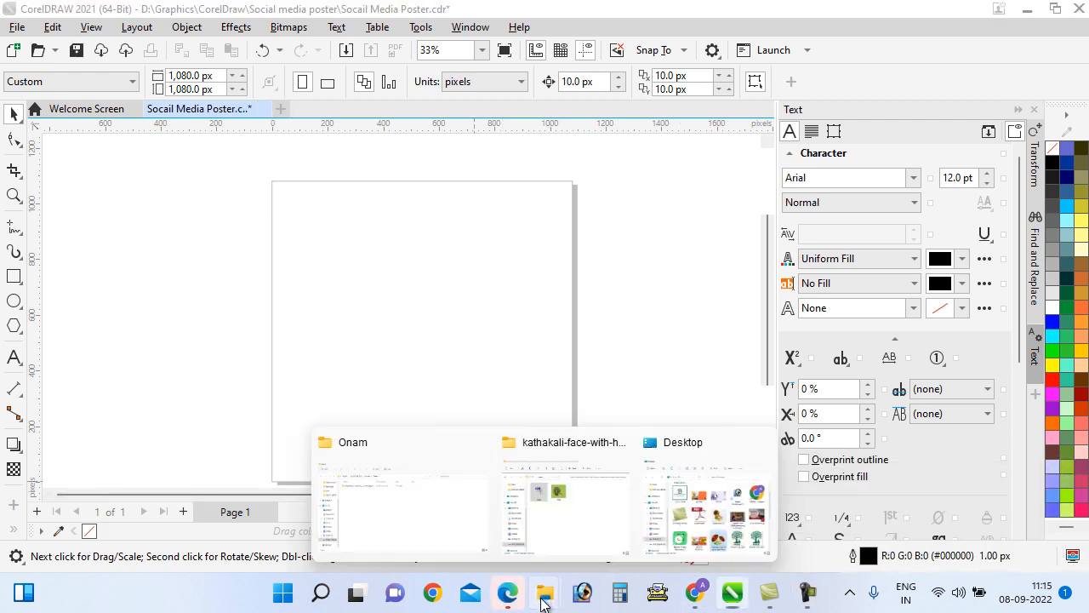
pyautogui.click(394, 515)
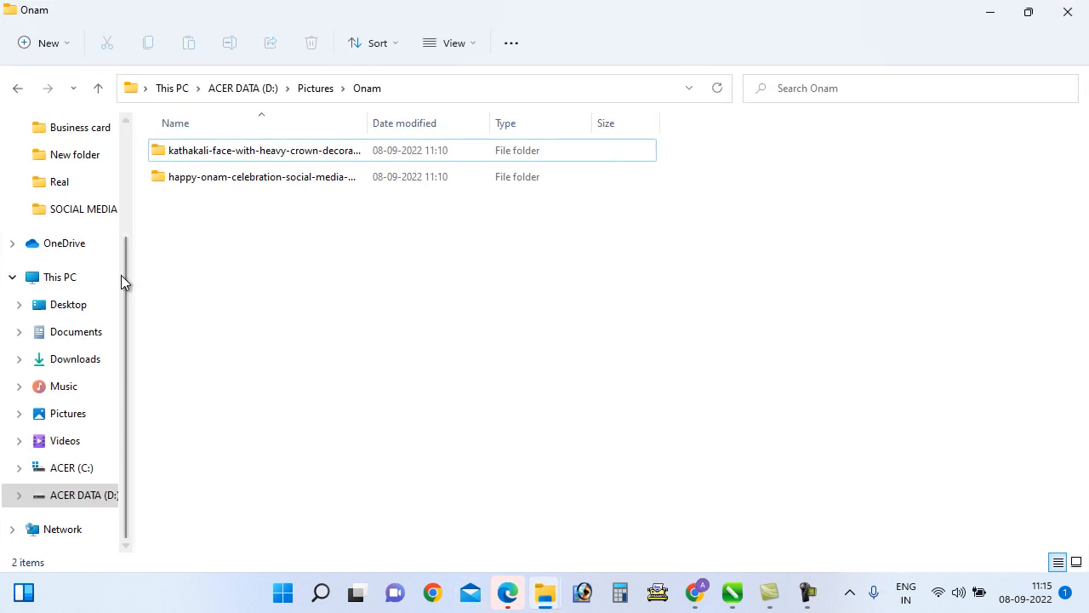
pyautogui.click(59, 497)
pyautogui.click(199, 365)
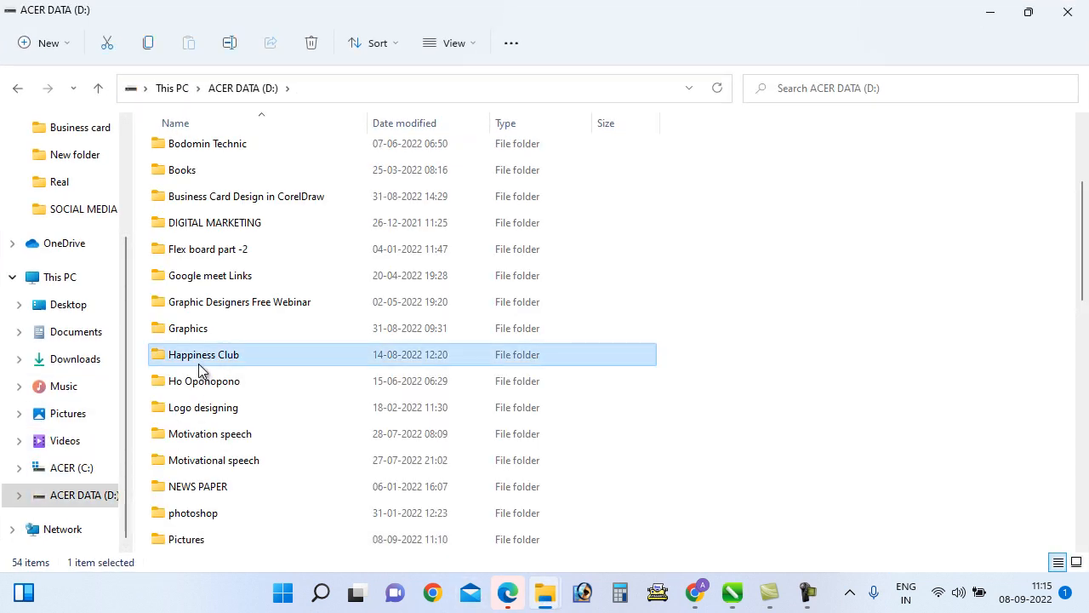
pyautogui.write('gr')
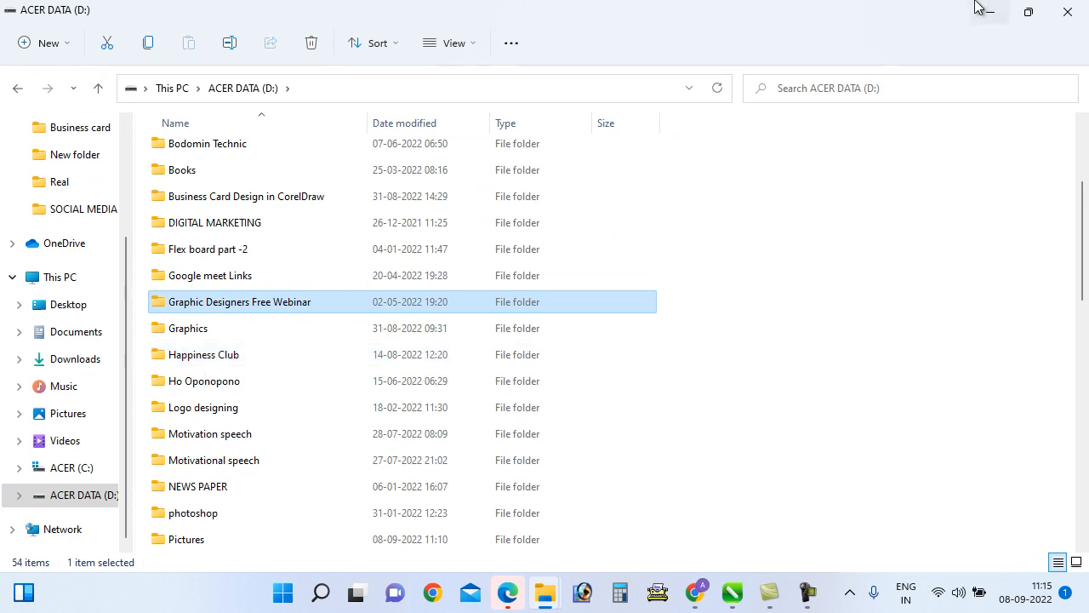
pyautogui.click(993, 12)
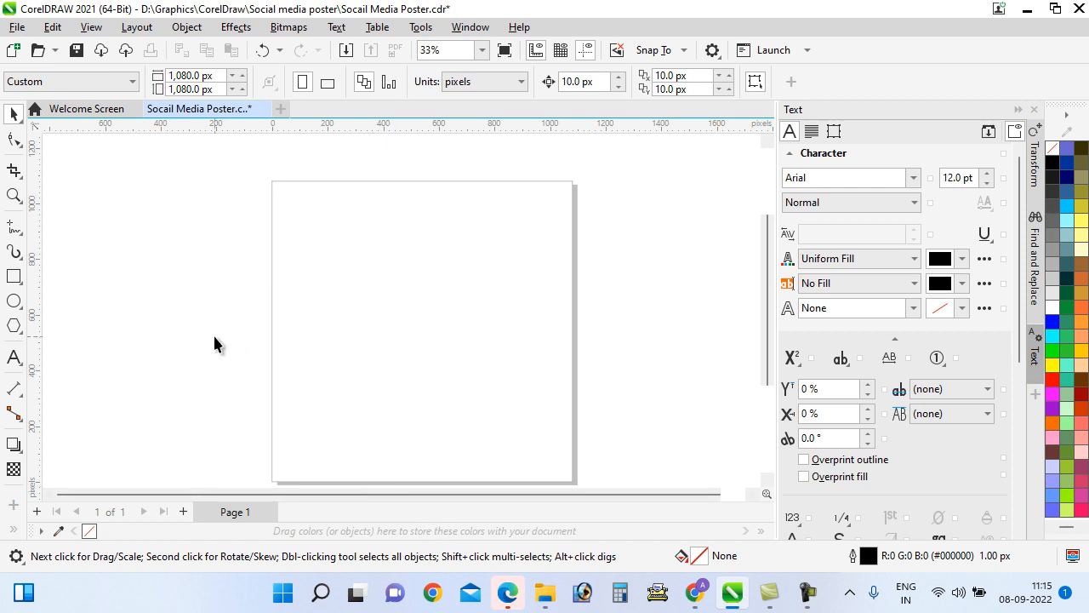
# Type 'Happy Onam' on the poster page with the Text tool
pyautogui.click(14, 357)
pyautogui.click(308, 315)
pyautogui.write('Hap')
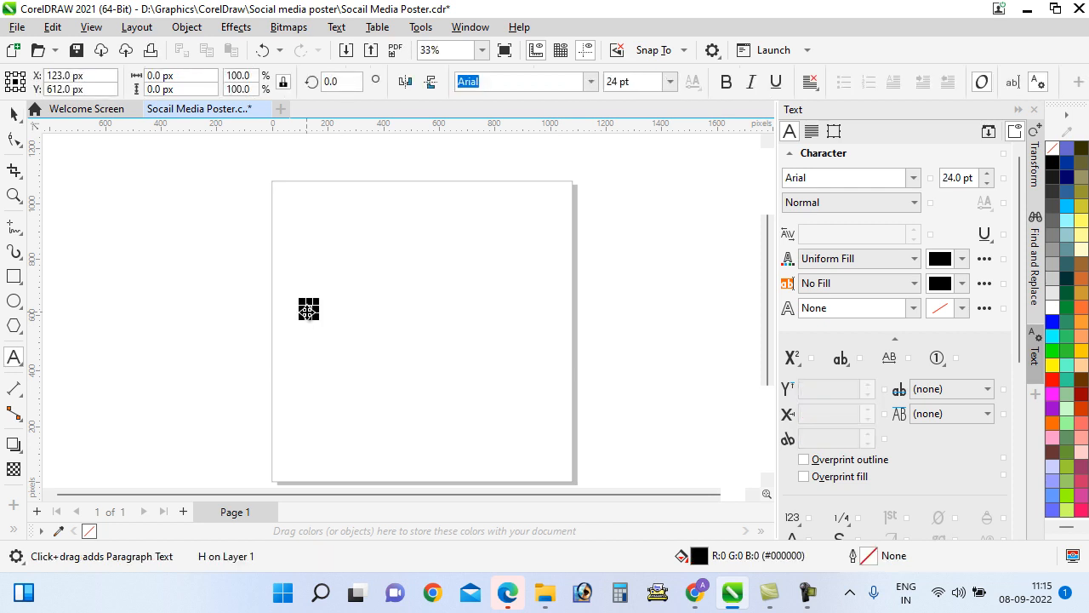
pyautogui.write('py Onam')
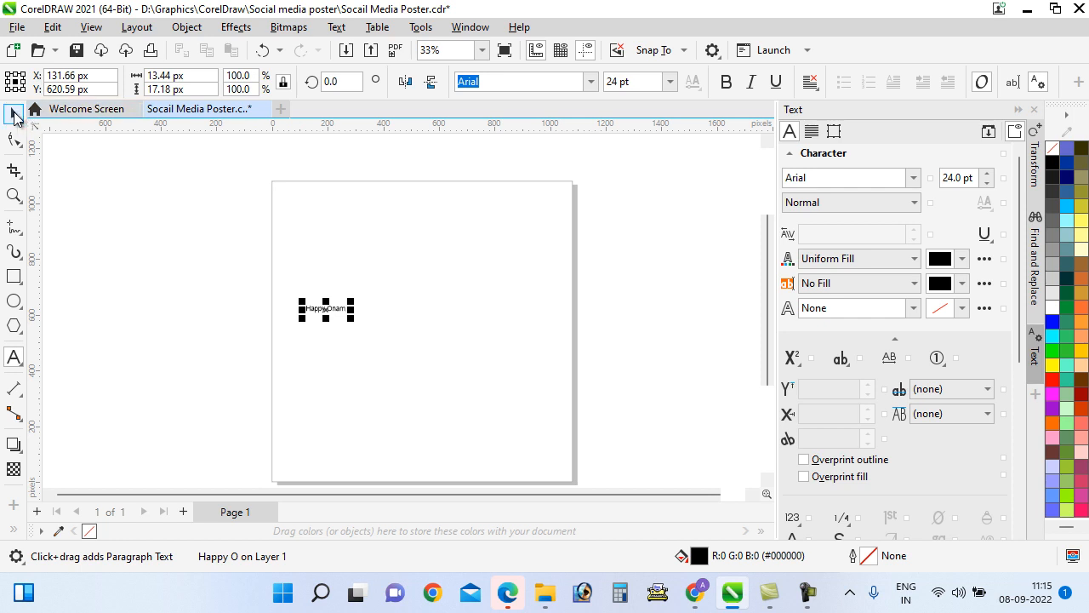
# Enlarge the Happy Onam text to about 122 pt and move it toward the page centre
pyautogui.click(14, 114)
pyautogui.moveTo(350, 303); pyautogui.dragTo(437, 273)
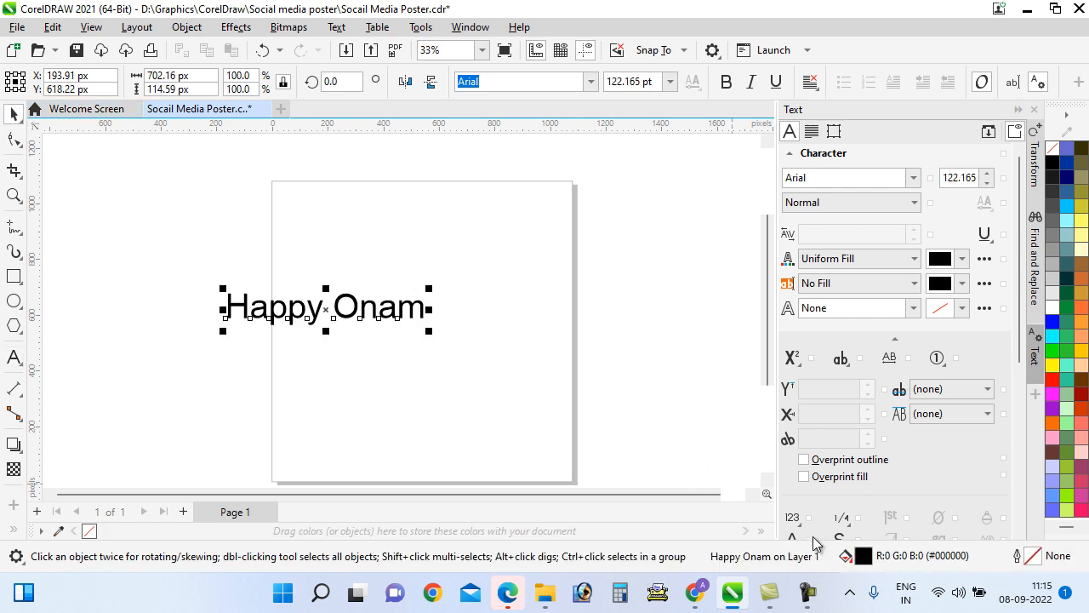
pyautogui.click(807, 593)
pyautogui.click(1008, 515)
pyautogui.moveTo(396, 309); pyautogui.dragTo(486, 328)
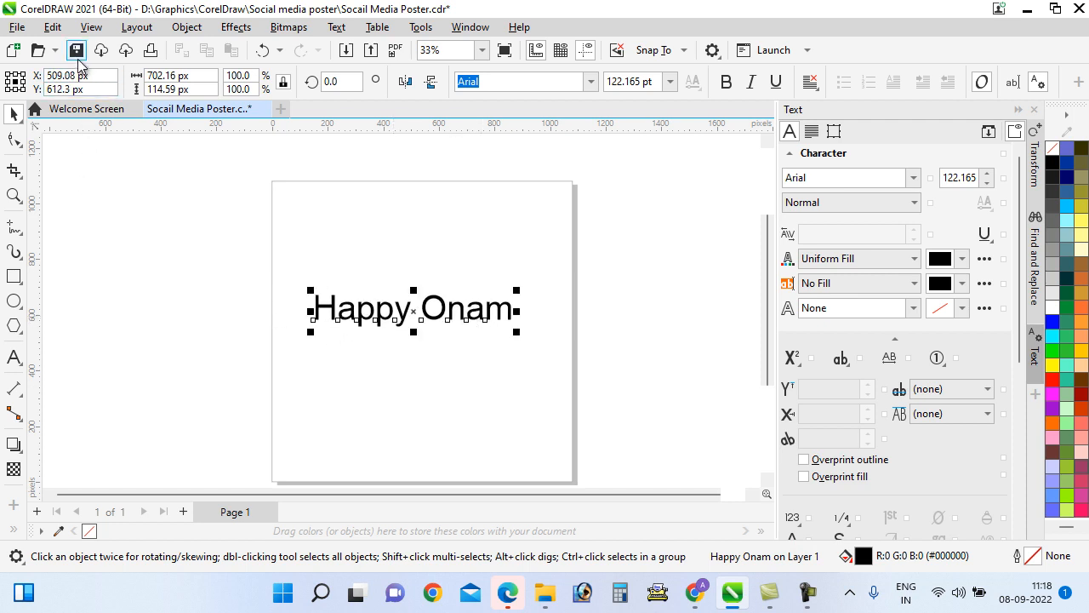
pyautogui.click(362, 387)
pyautogui.click(695, 592)
pyautogui.click(308, 19)
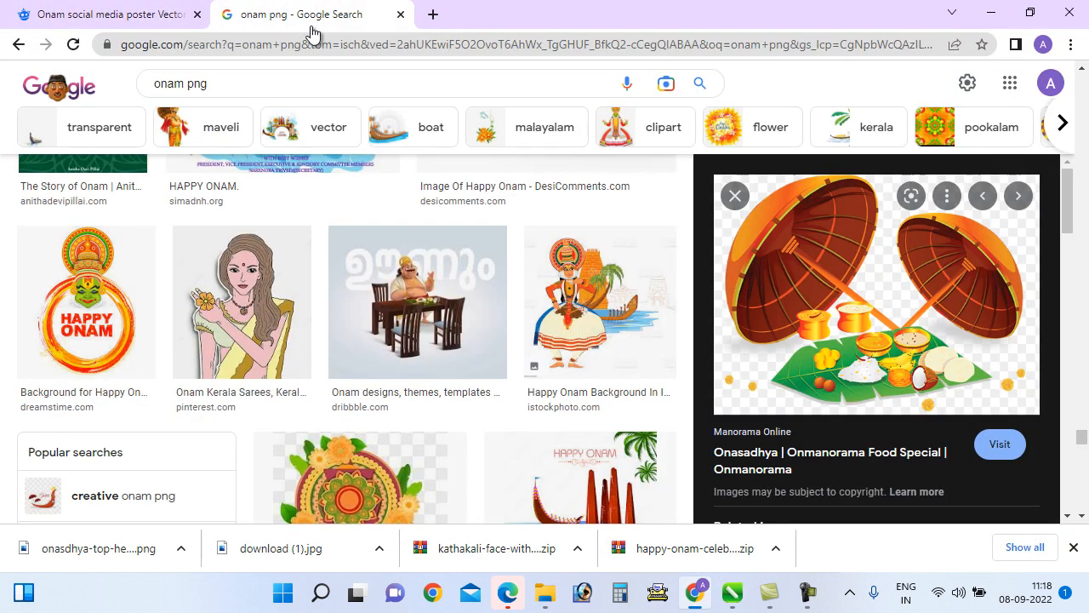
pyautogui.scroll(-3, 382, 315)
pyautogui.scroll(-1, 382, 315)
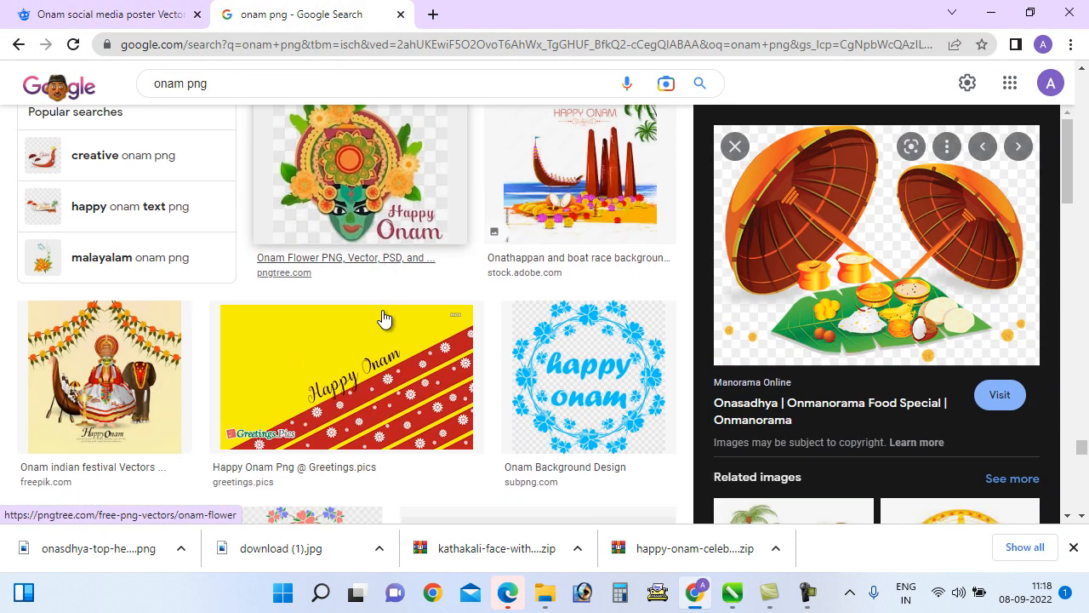
pyautogui.click(833, 320)
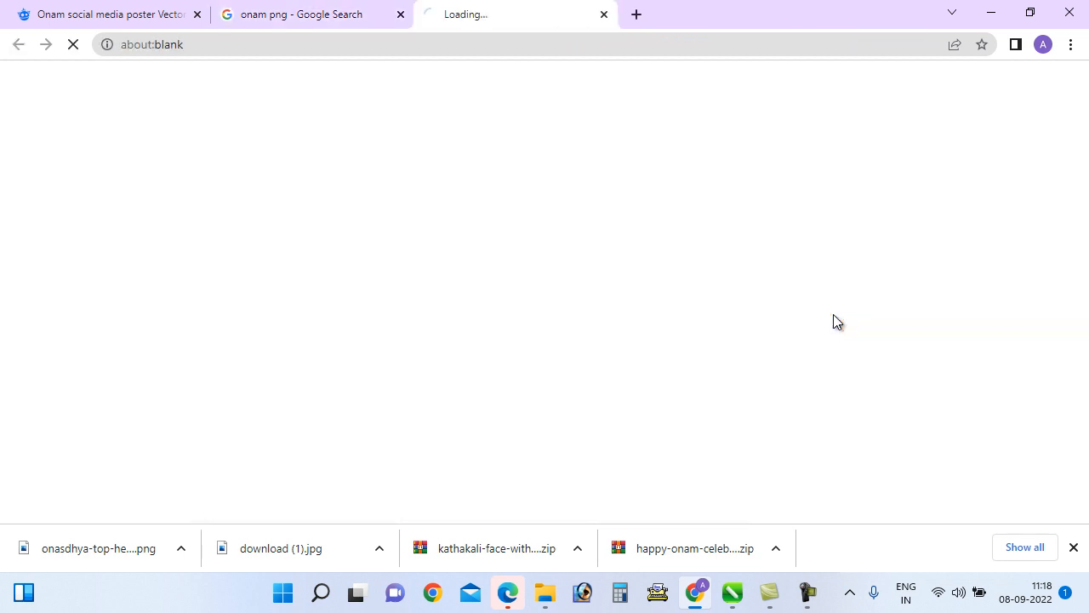
pyautogui.click(605, 14)
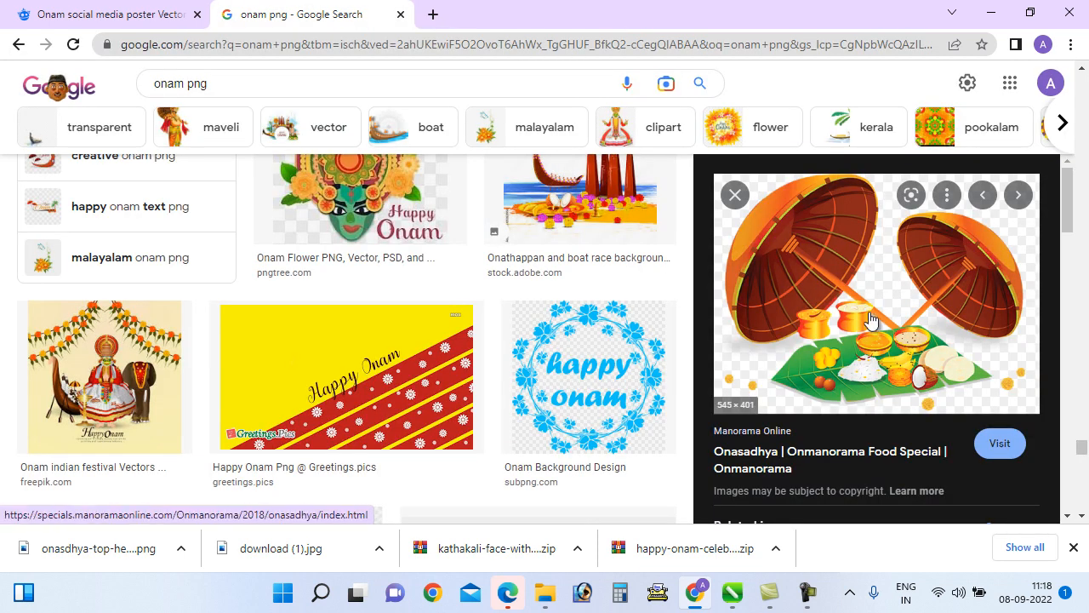
pyautogui.click(737, 604)
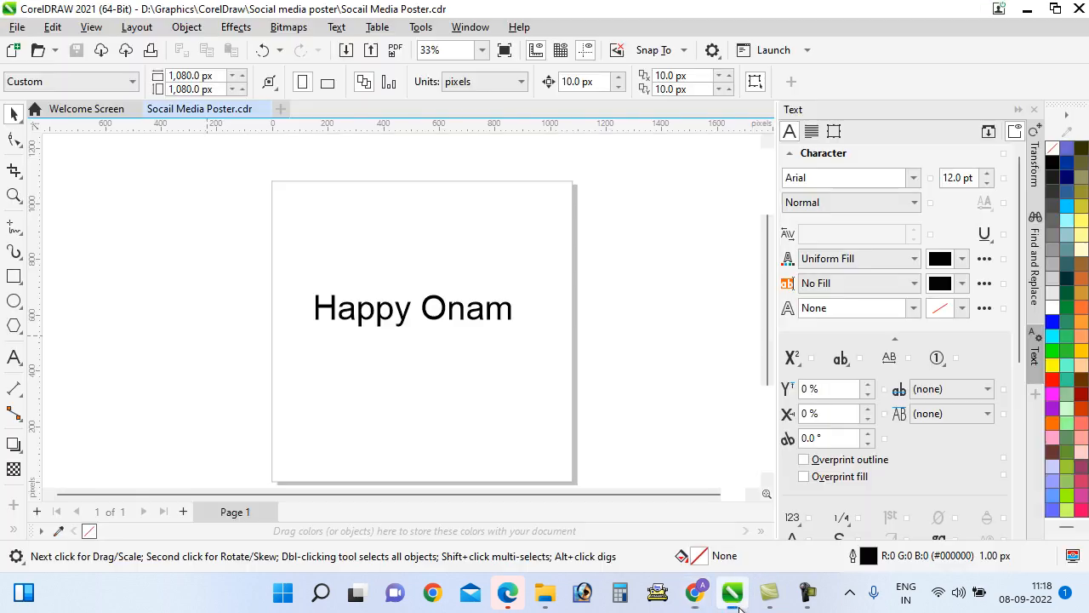
# Drag the onasdhya sadya image from the Desktop folder onto the poster's lower left
pyautogui.click(545, 593)
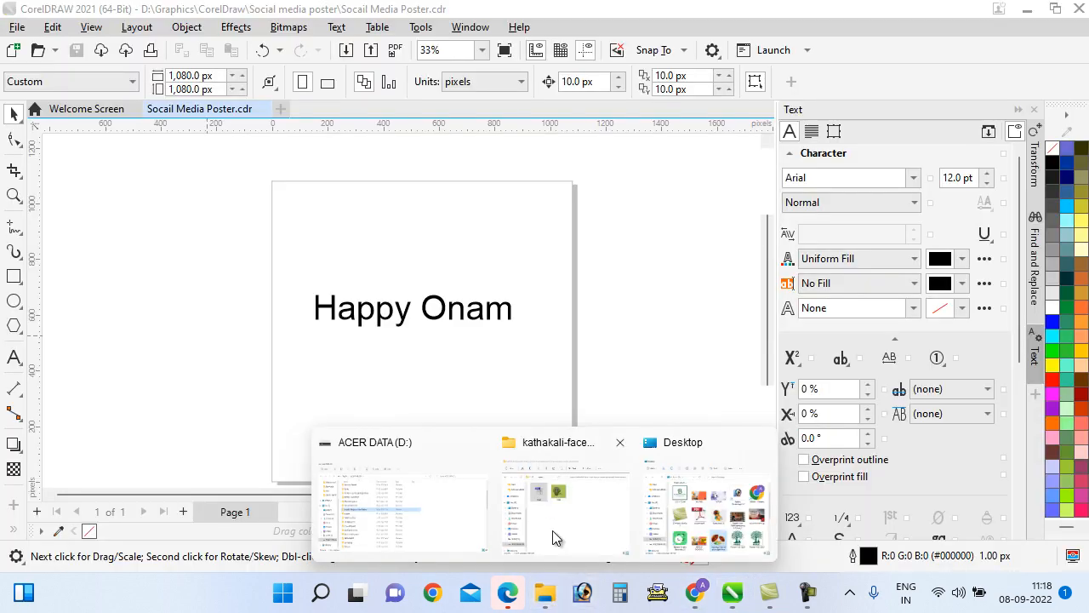
pyautogui.click(703, 521)
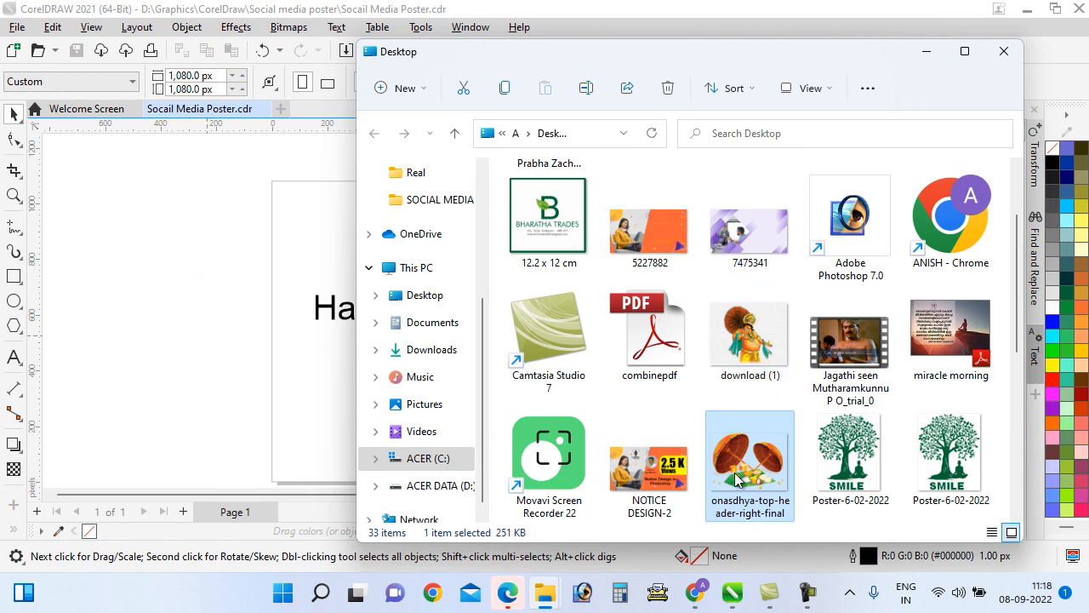
pyautogui.moveTo(739, 466); pyautogui.dragTo(292, 399)
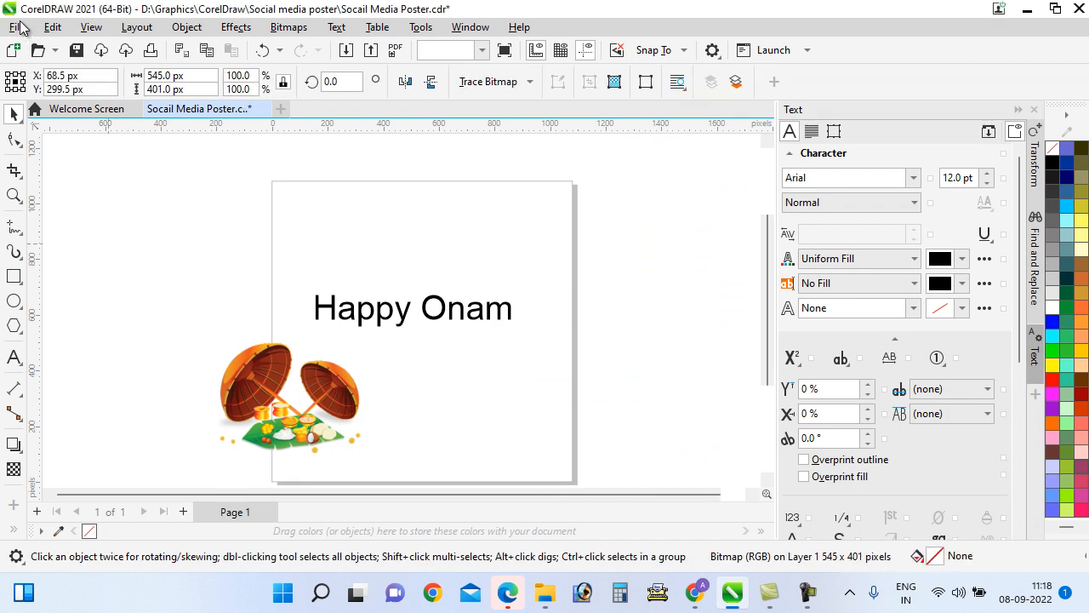
# Import the onasdhya image onto the poster page via File > Import
pyautogui.click(18, 27)
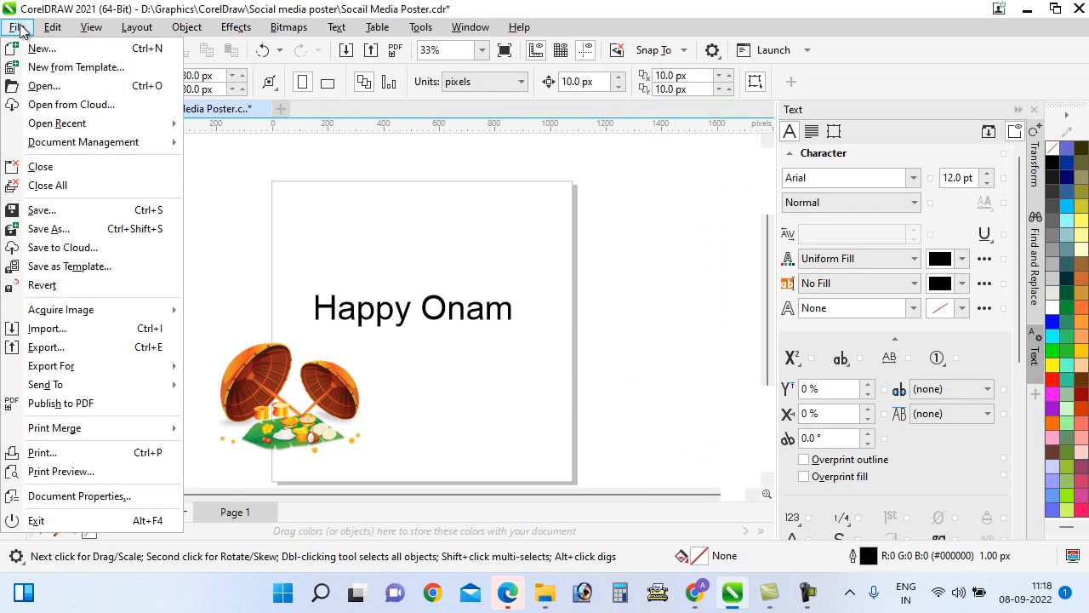
pyautogui.click(47, 329)
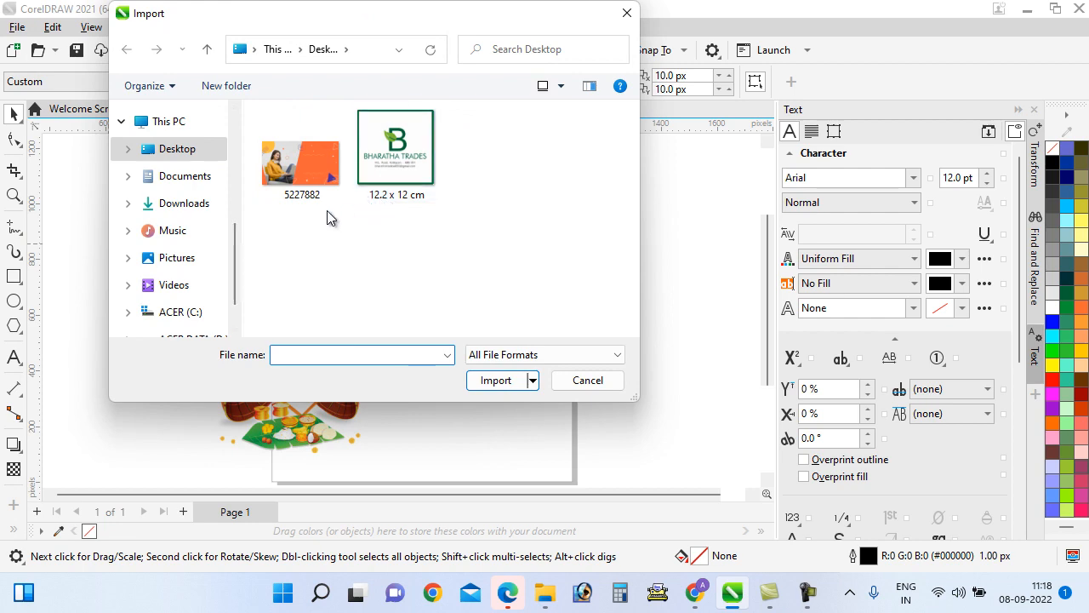
pyautogui.click(314, 294)
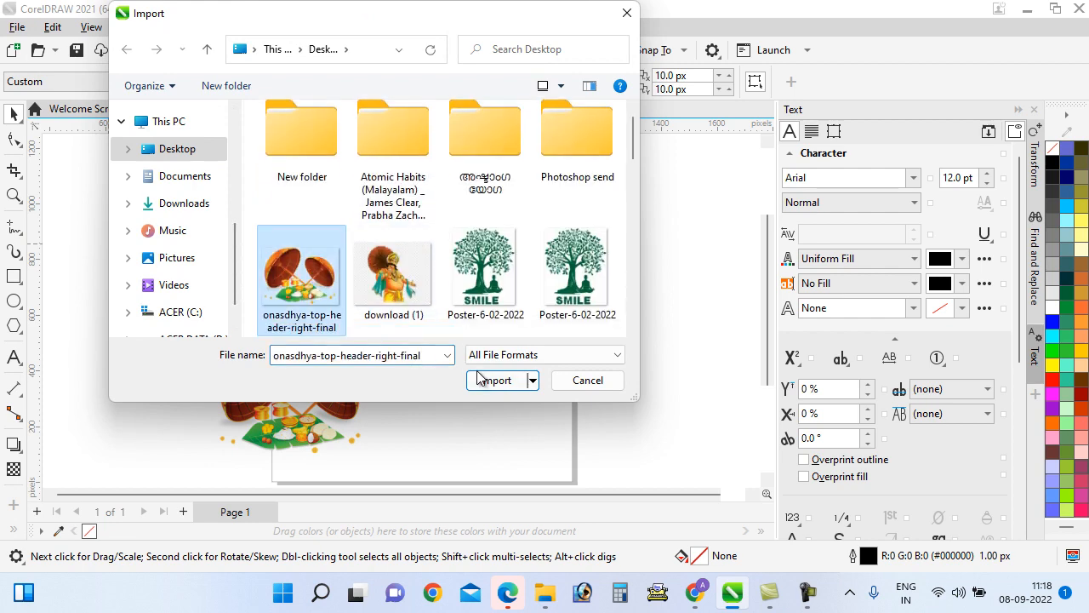
pyautogui.click(491, 379)
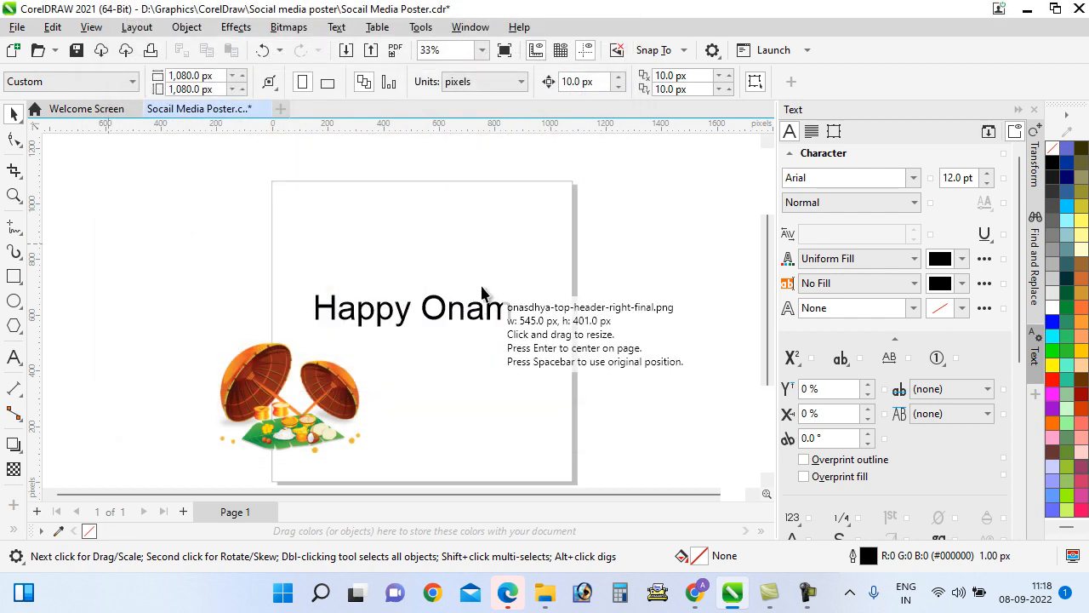
pyautogui.click(482, 293)
# Delete the extra sadya copy, raise the title, and centre the image just below it
pyautogui.click(293, 383)
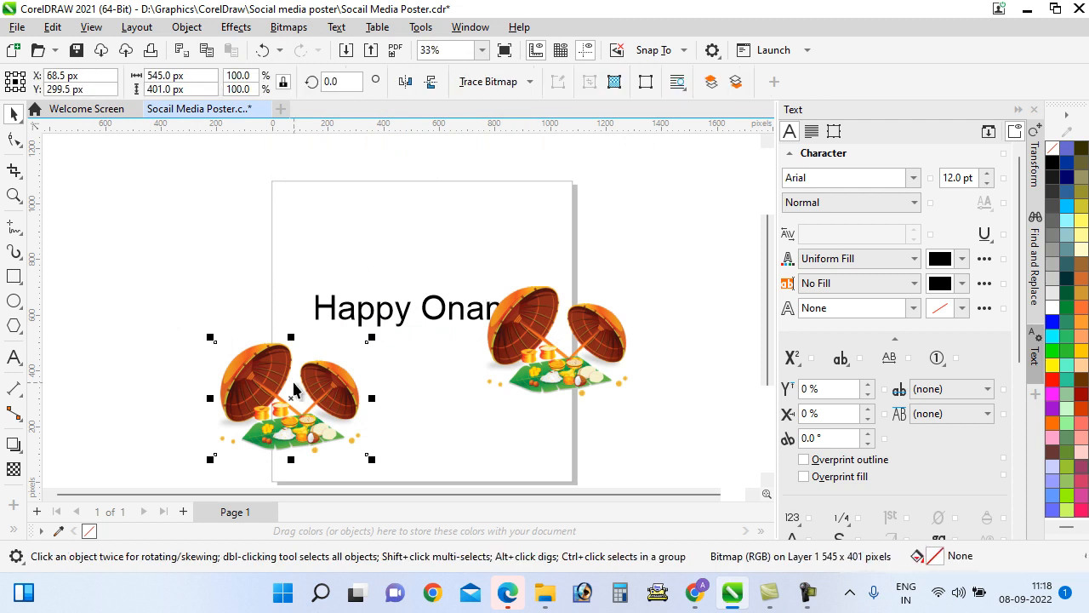
pyautogui.press('Delete')
pyautogui.moveTo(555, 387); pyautogui.dragTo(397, 436)
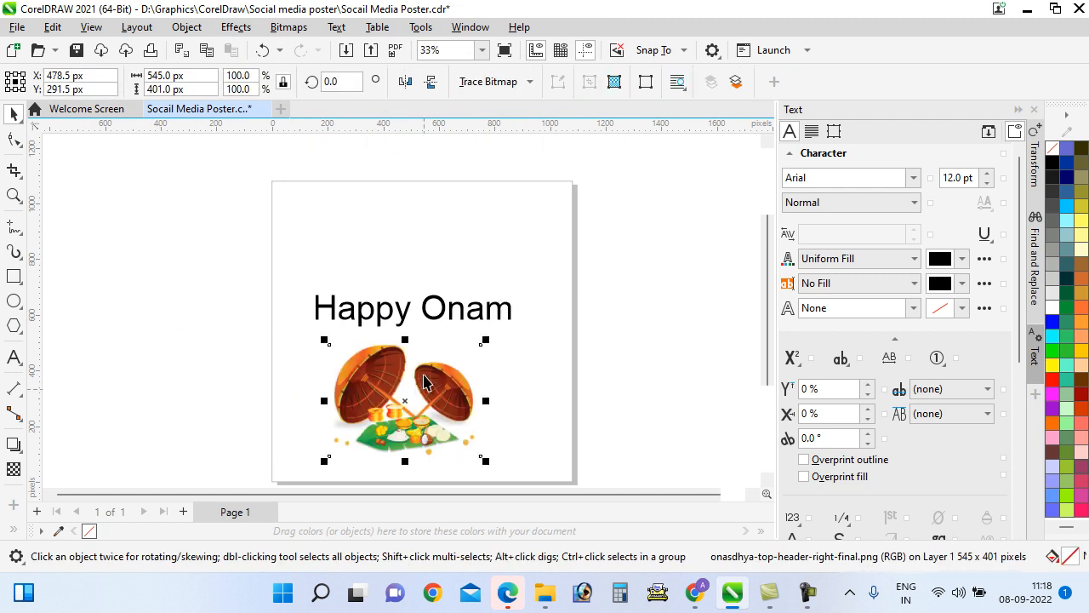
pyautogui.moveTo(428, 311); pyautogui.dragTo(430, 256)
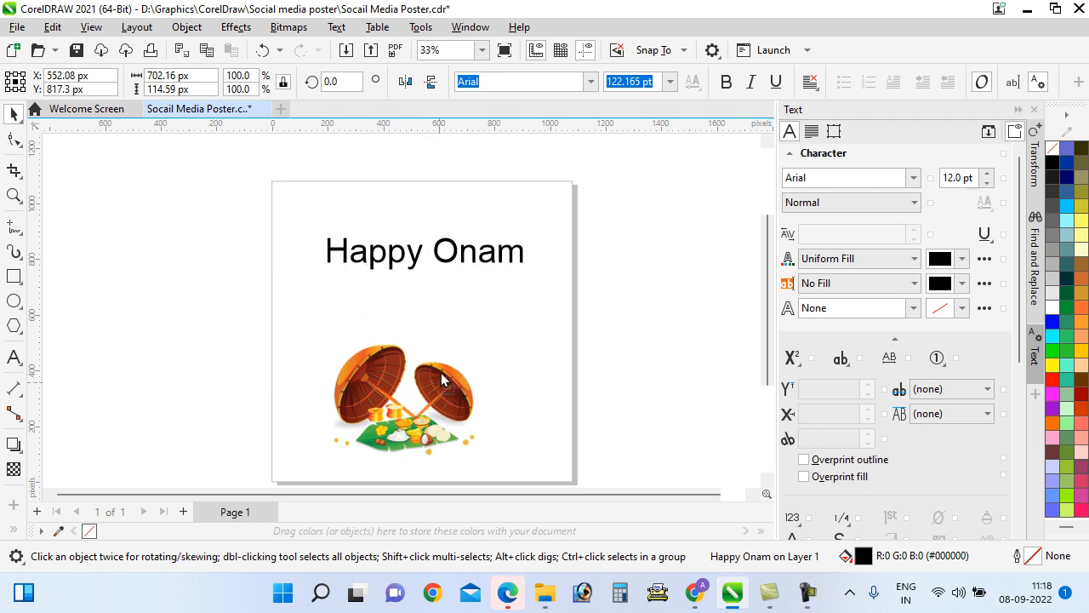
pyautogui.moveTo(441, 382); pyautogui.dragTo(463, 350)
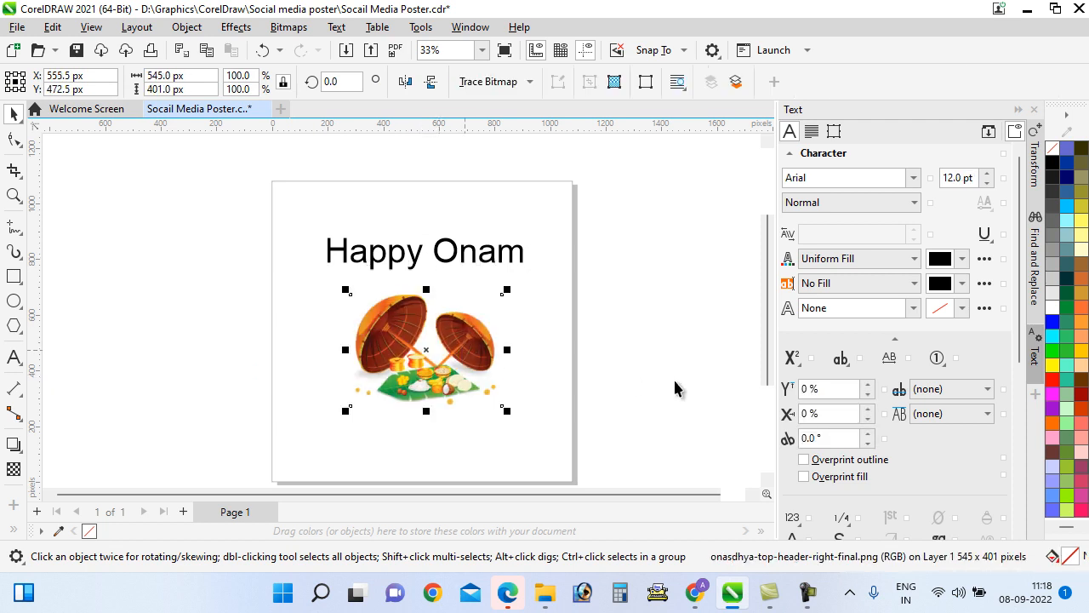
pyautogui.click(626, 313)
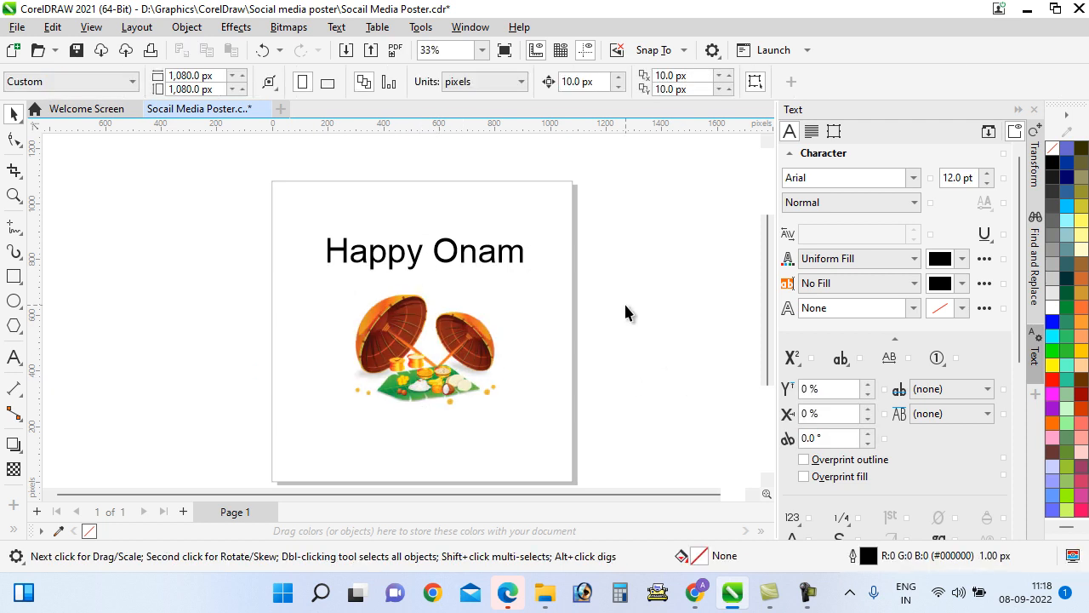
# Set the Happy Onam title in the Beyond The Mountains font
pyautogui.click(391, 264)
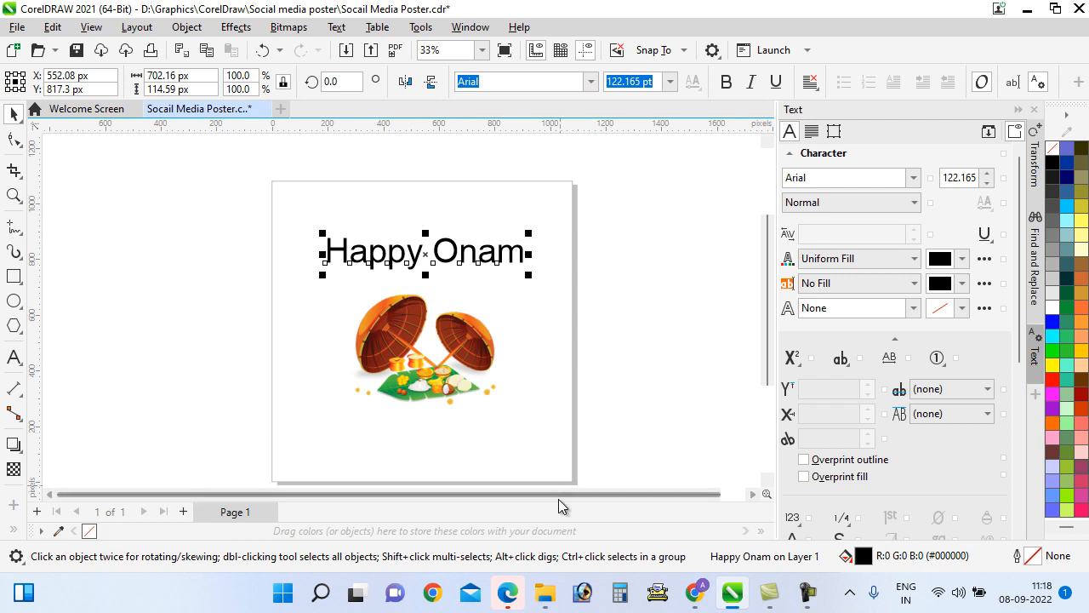
pyautogui.hscroll(1, 559, 493)
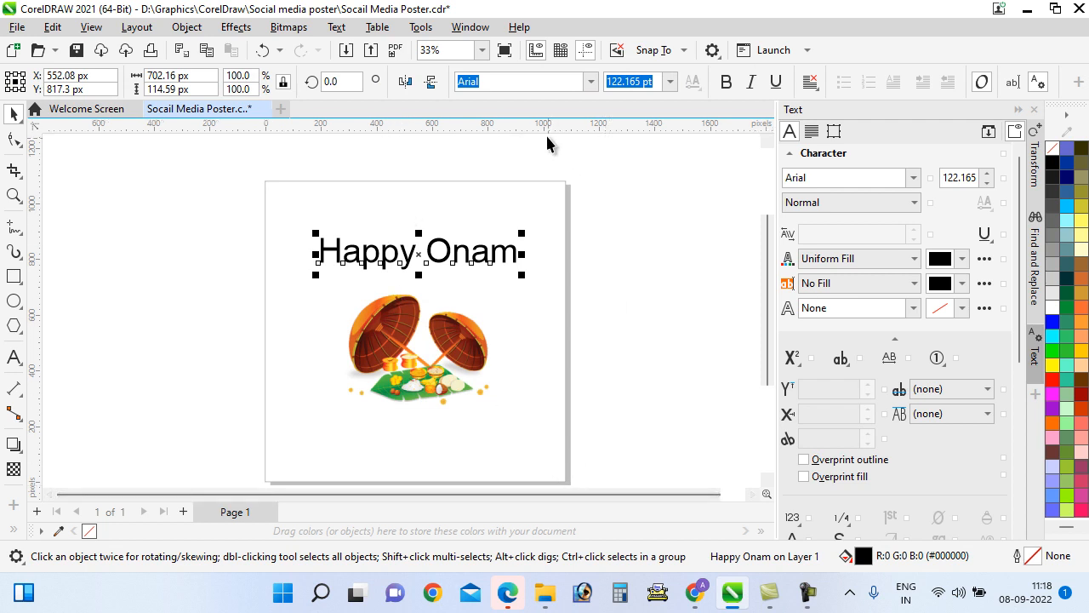
pyautogui.click(591, 85)
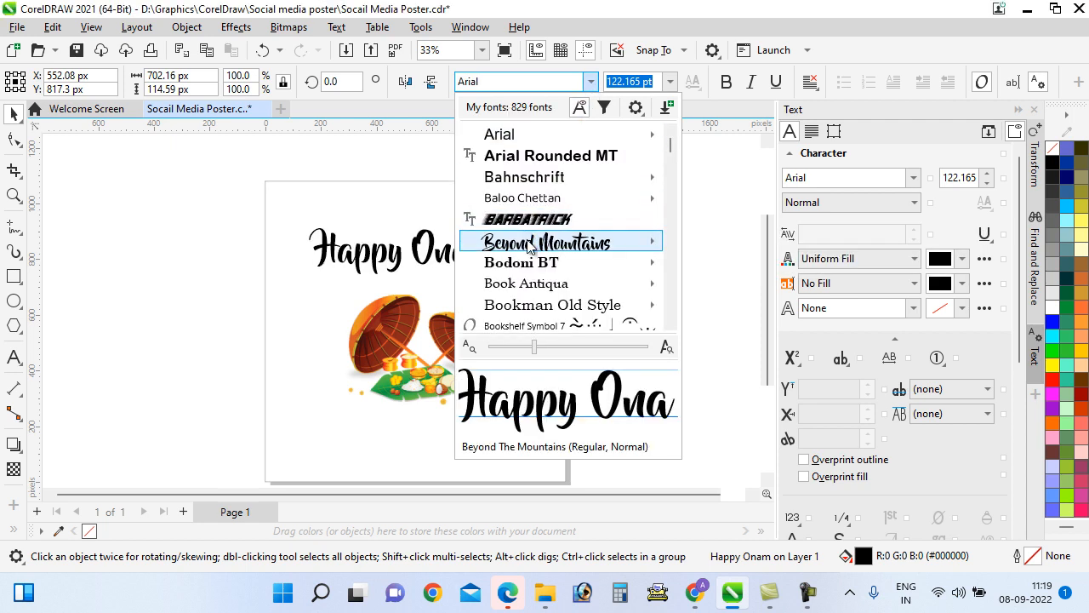
pyautogui.click(529, 243)
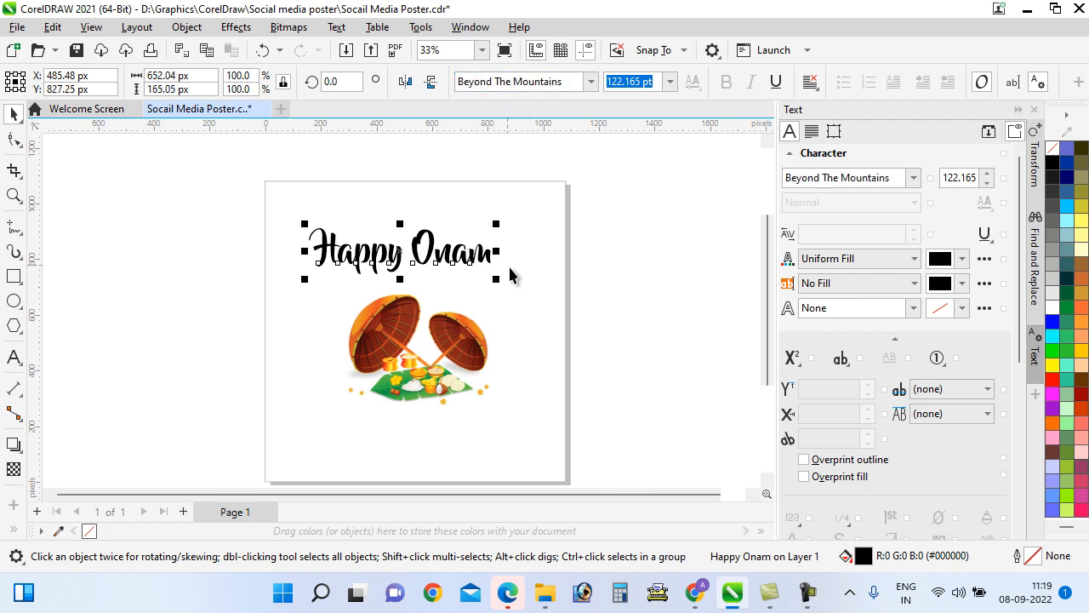
# Shrink the title to about 98 pt, colour it red, and save the poster
pyautogui.moveTo(497, 288); pyautogui.dragTo(466, 270)
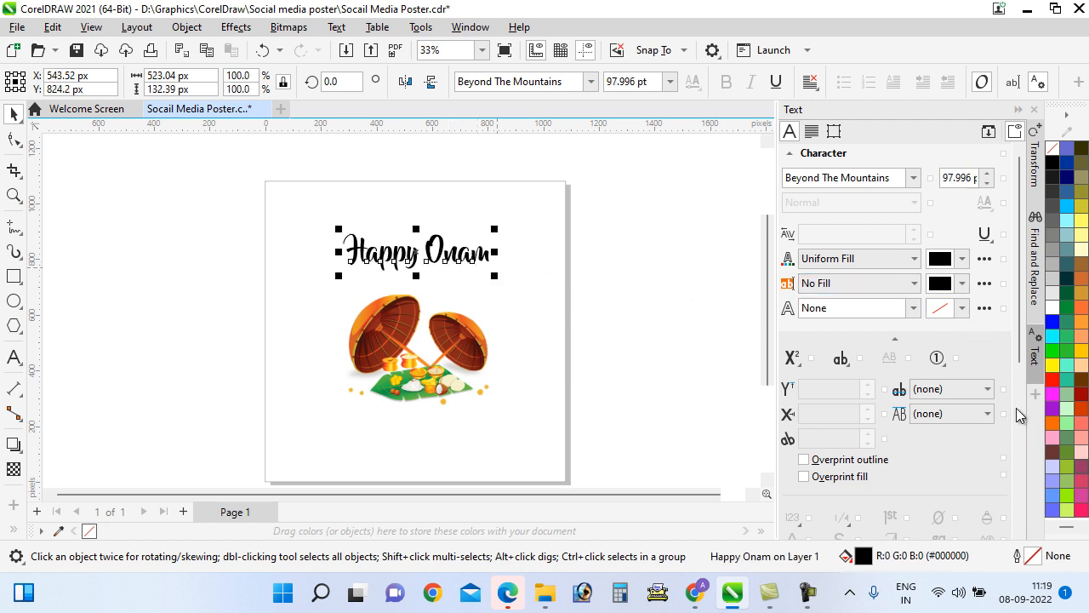
pyautogui.click(1056, 386)
pyautogui.click(731, 337)
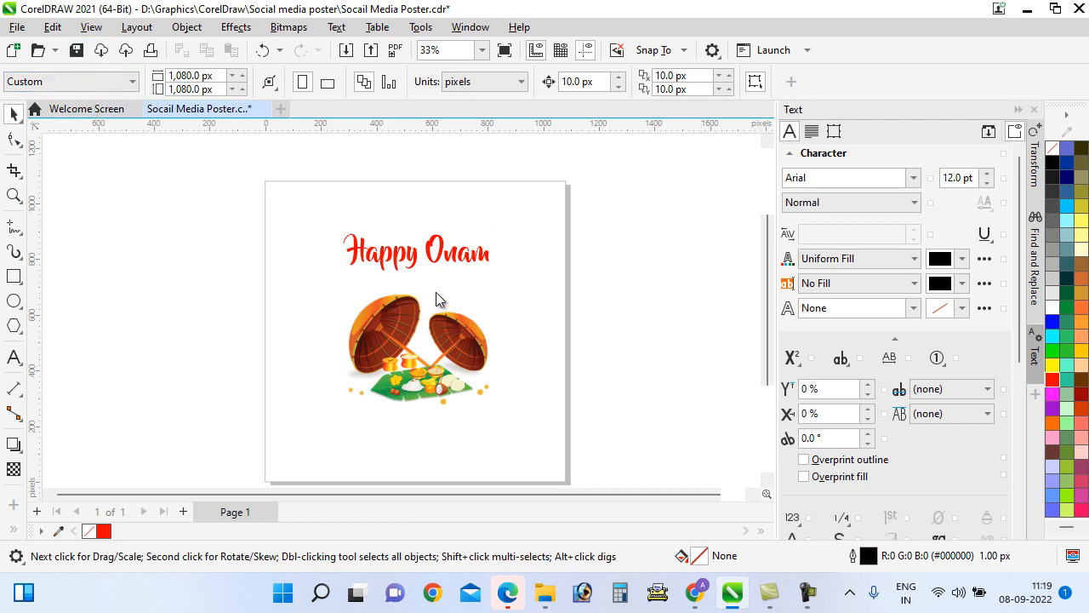
pyautogui.hotkey('ctrl', 's')
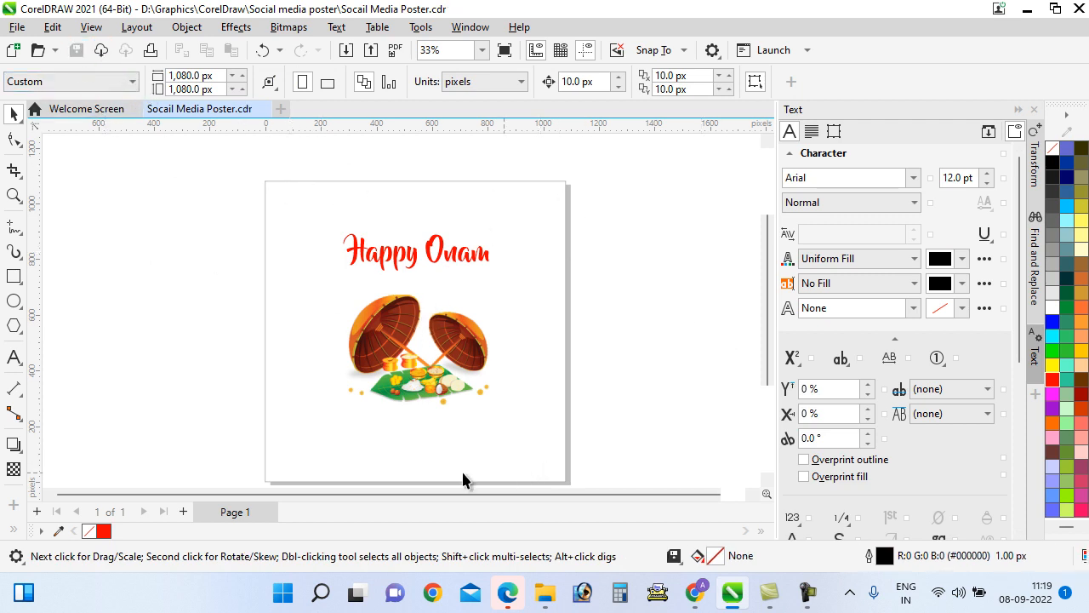
# Draw a rectangle beside the page and size it to 1080 × 1080 px
pyautogui.click(13, 276)
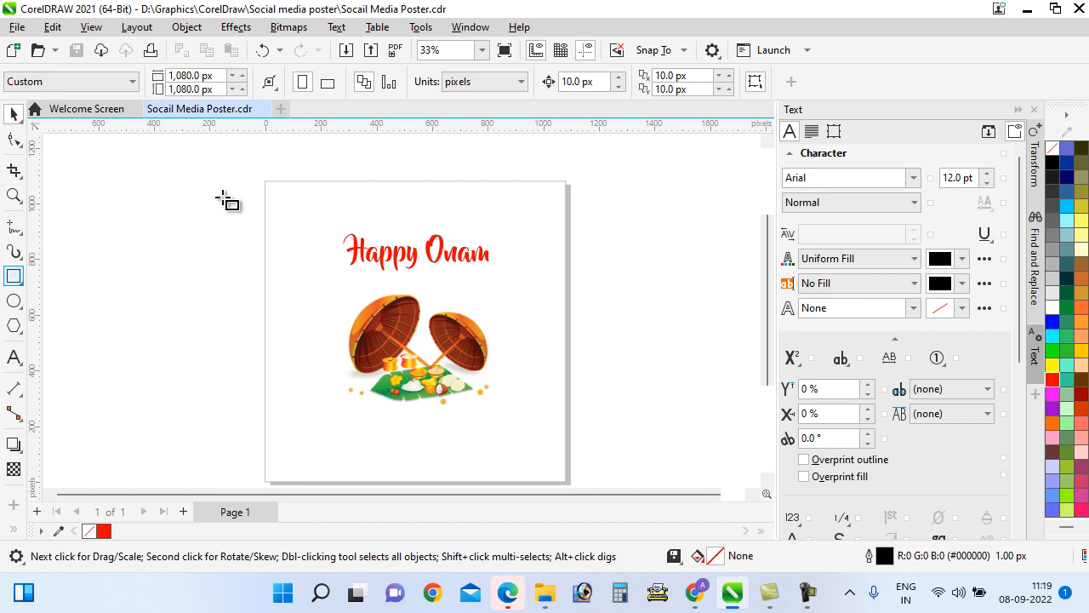
pyautogui.moveTo(194, 321); pyautogui.dragTo(249, 363)
pyautogui.click(14, 114)
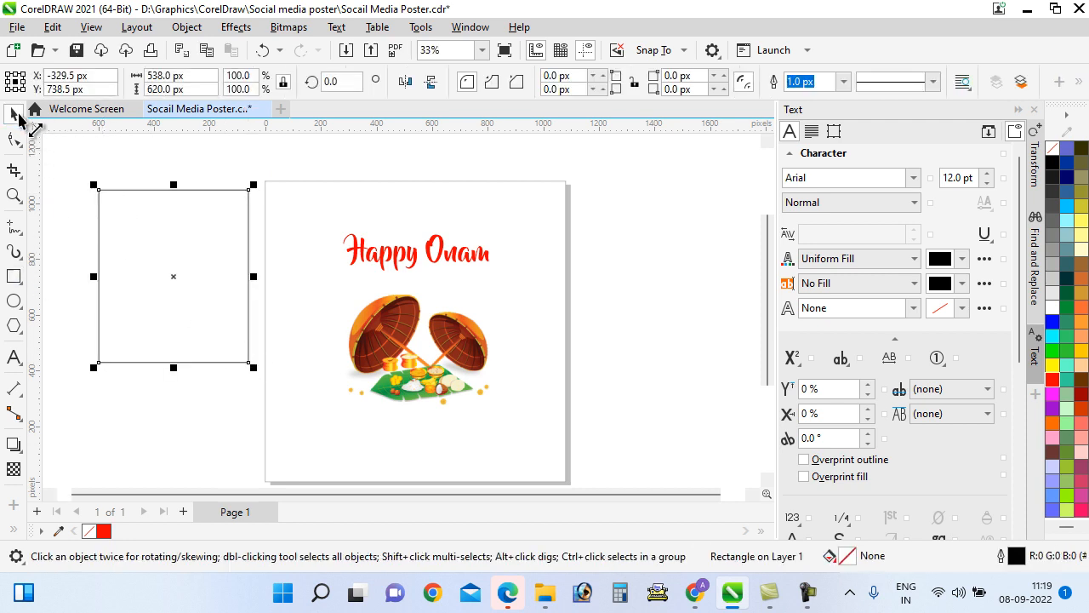
pyautogui.click(197, 78)
pyautogui.write('1080')
pyautogui.press('Tab')
pyautogui.write('1')
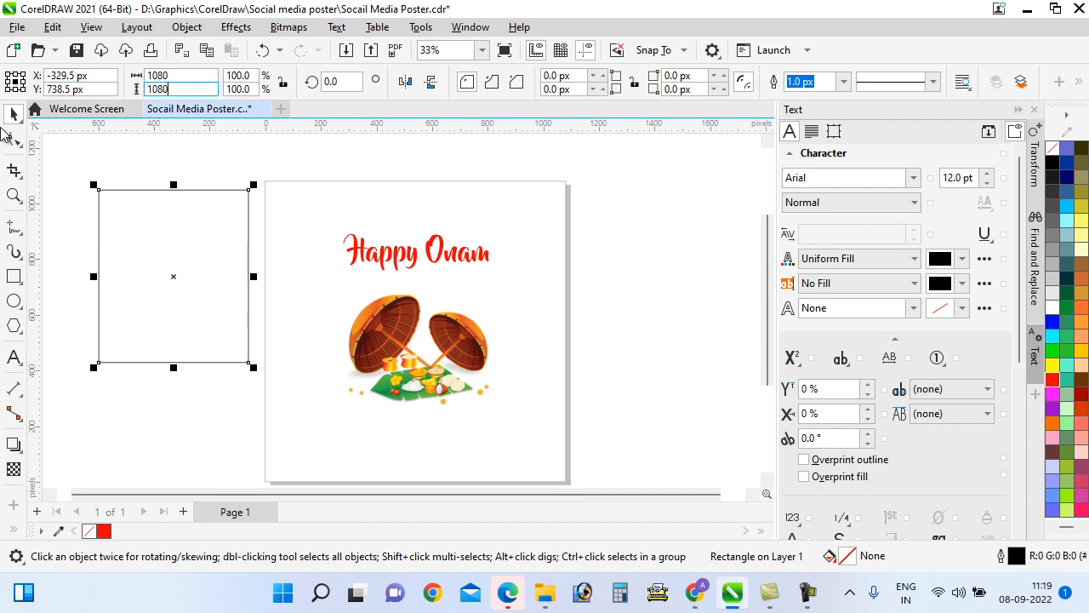
pyautogui.press('Return')
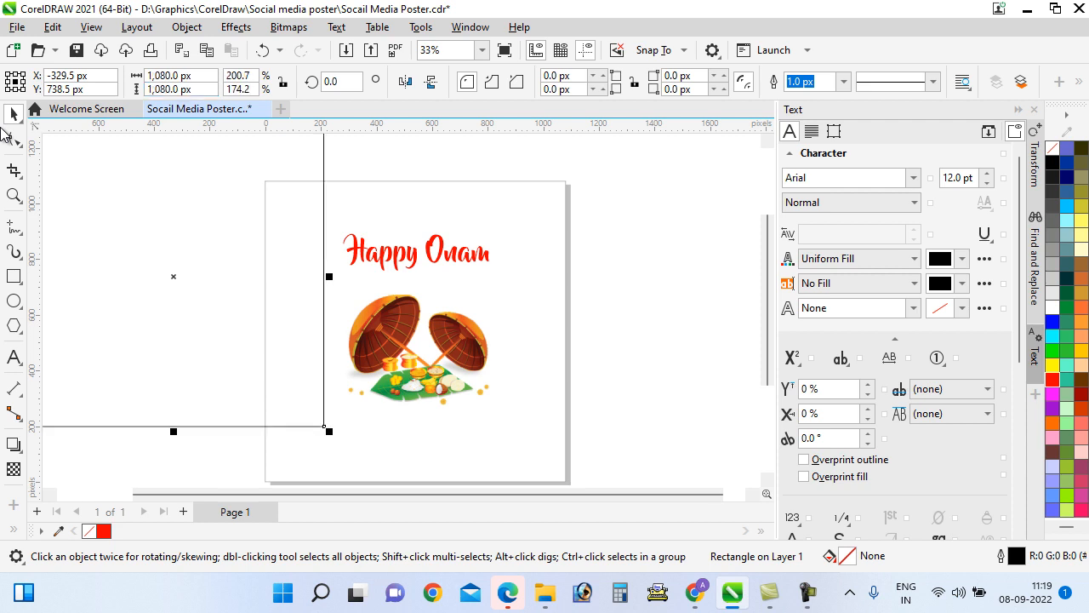
# Move the rectangle onto the page and centre it exactly with P
pyautogui.scroll(-1, 335, 276)
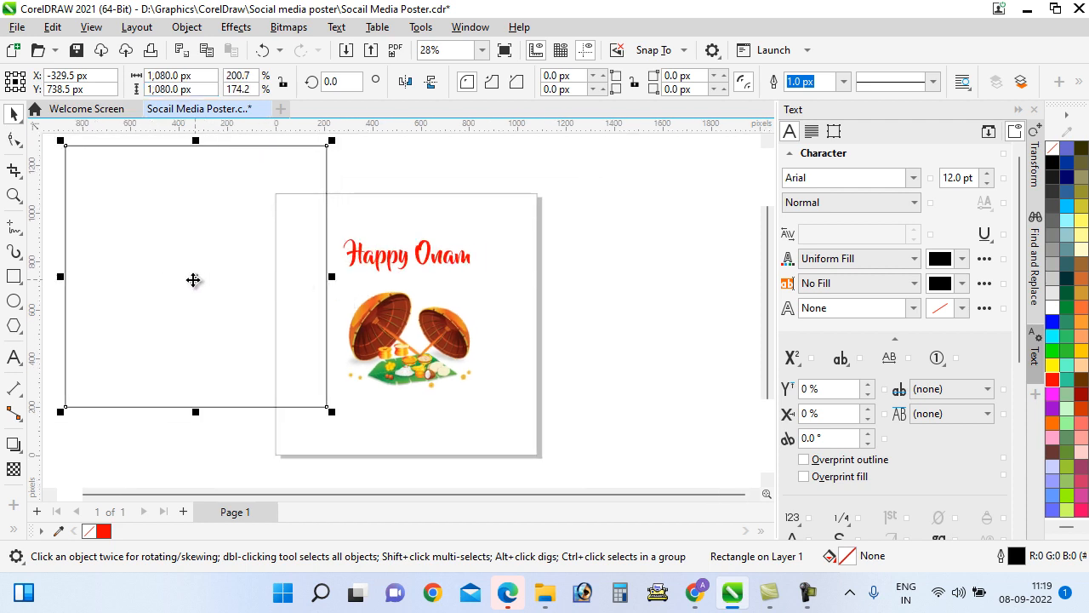
pyautogui.moveTo(192, 280); pyautogui.dragTo(401, 338)
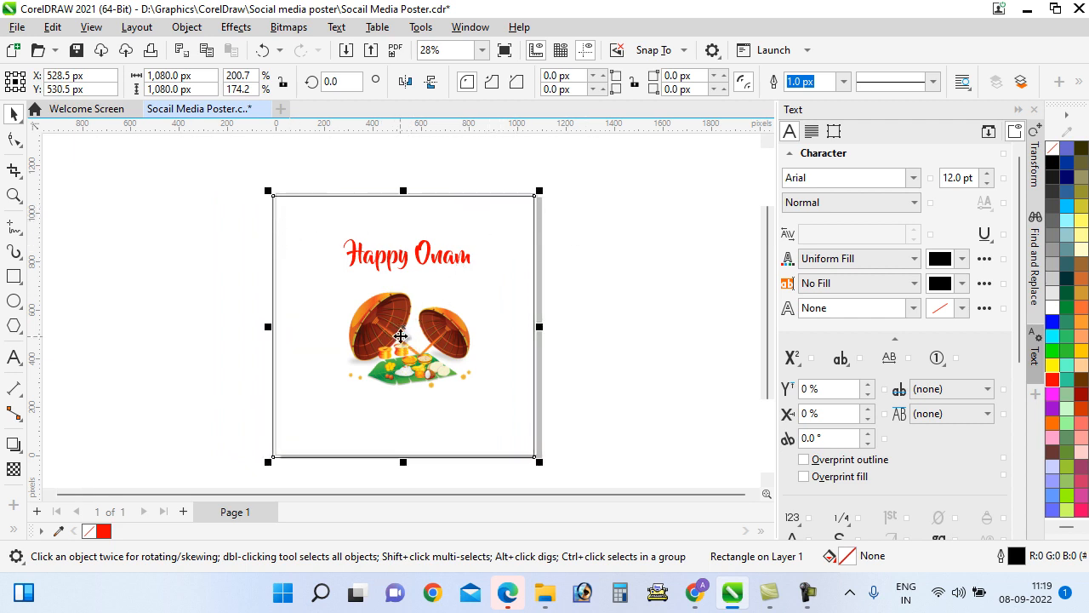
pyautogui.moveTo(405, 341); pyautogui.dragTo(522, 371)
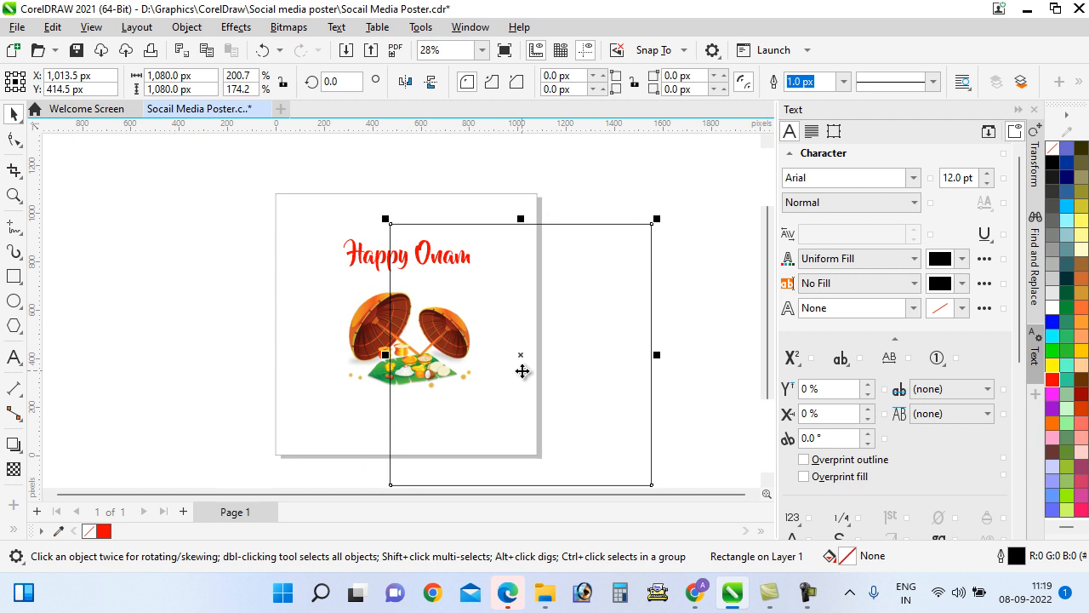
pyautogui.press('p')
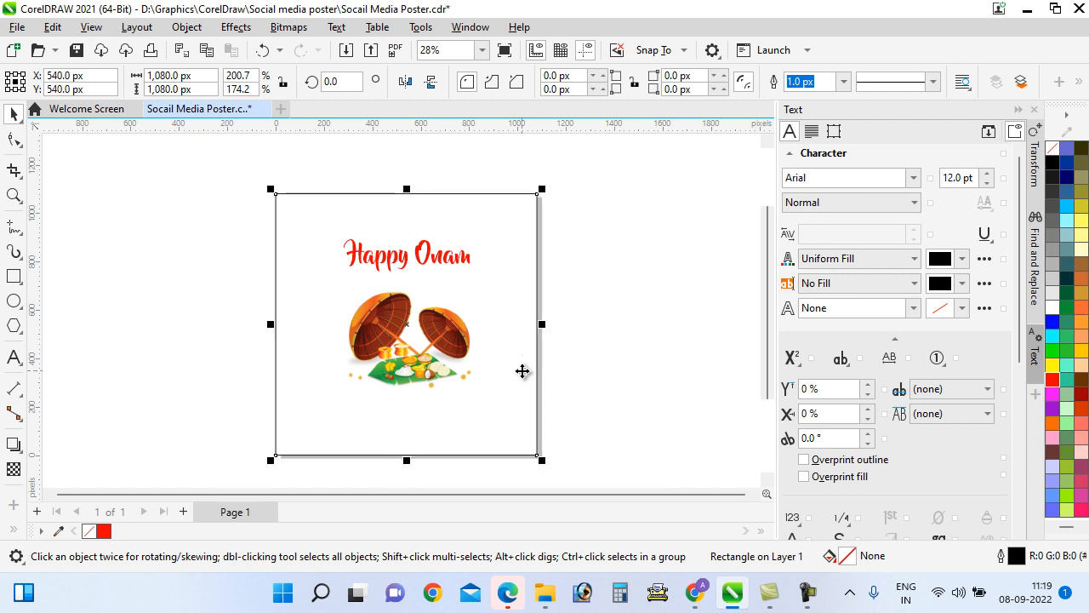
pyautogui.click(168, 222)
pyautogui.scroll(1, 340, 226)
pyautogui.scroll(-2, 340, 226)
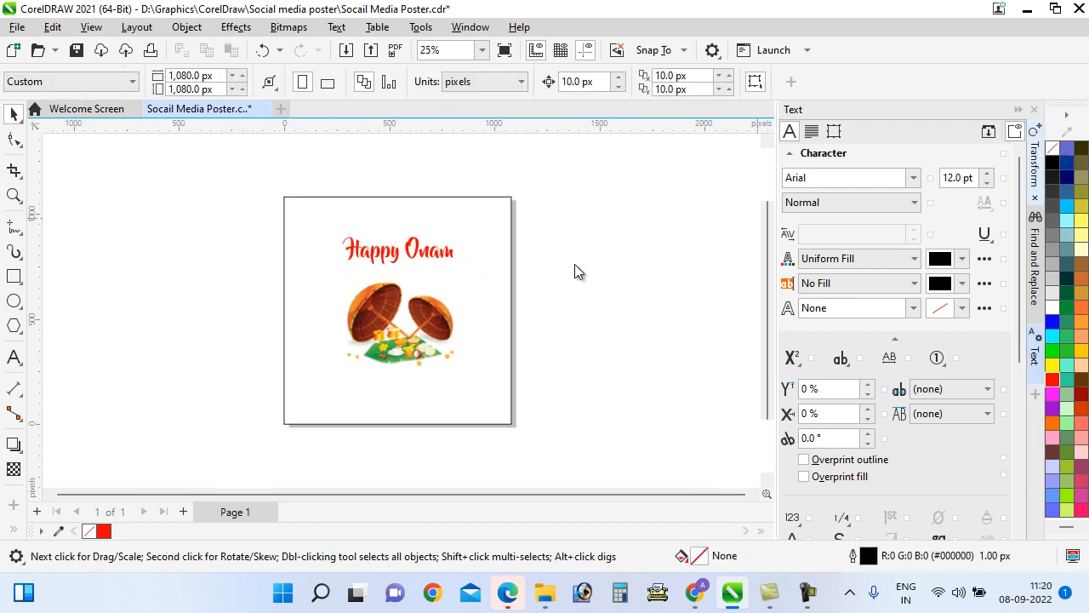
# Shorten the rectangle to the upper page, fill it chartreuse green and remove its outline
pyautogui.click(408, 379)
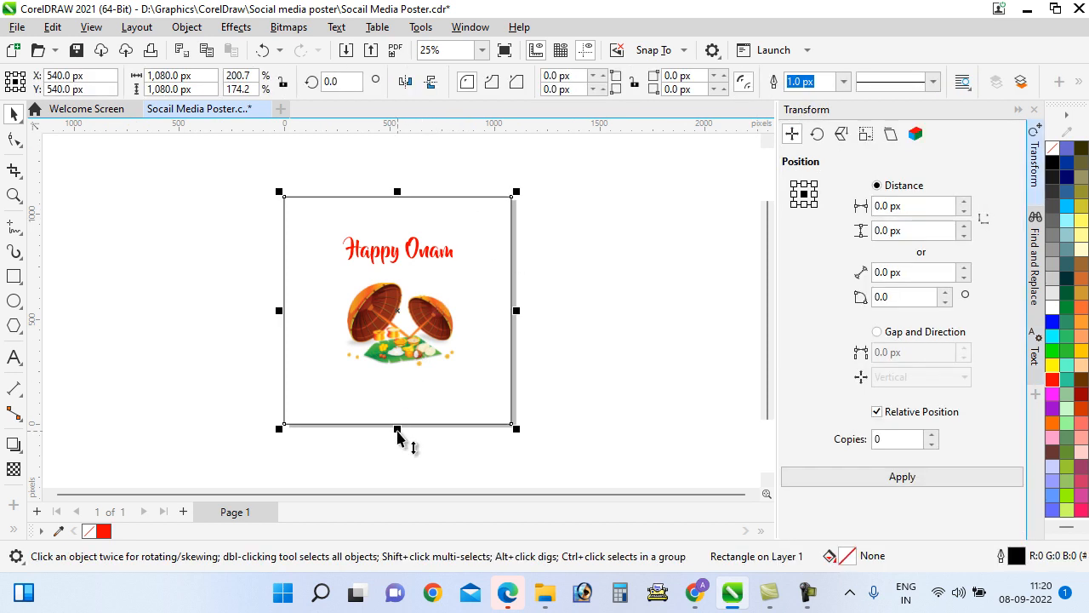
pyautogui.moveTo(398, 436); pyautogui.dragTo(406, 377)
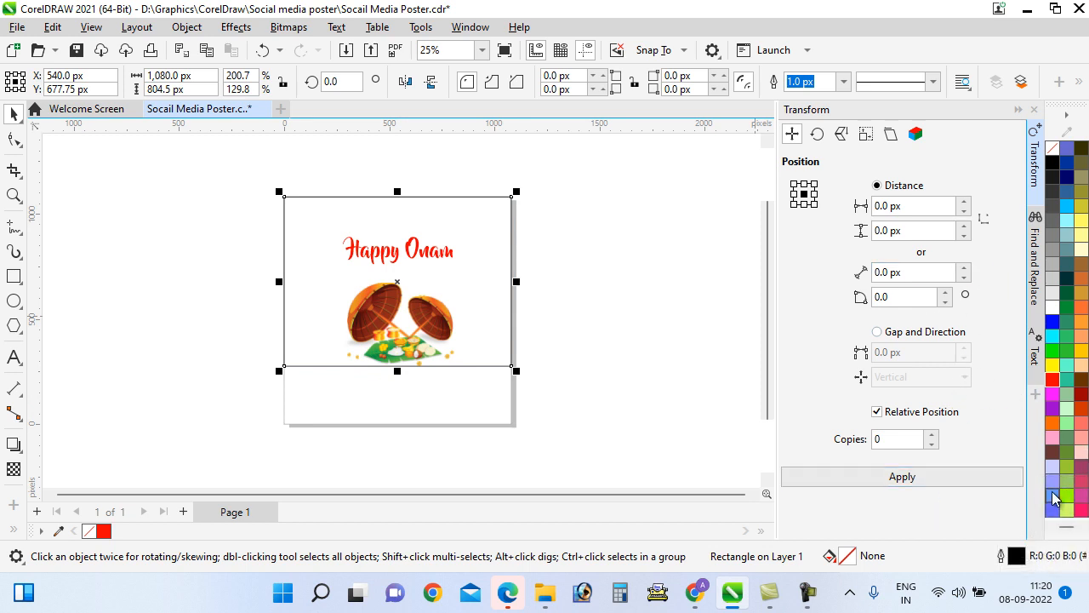
pyautogui.click(1064, 495)
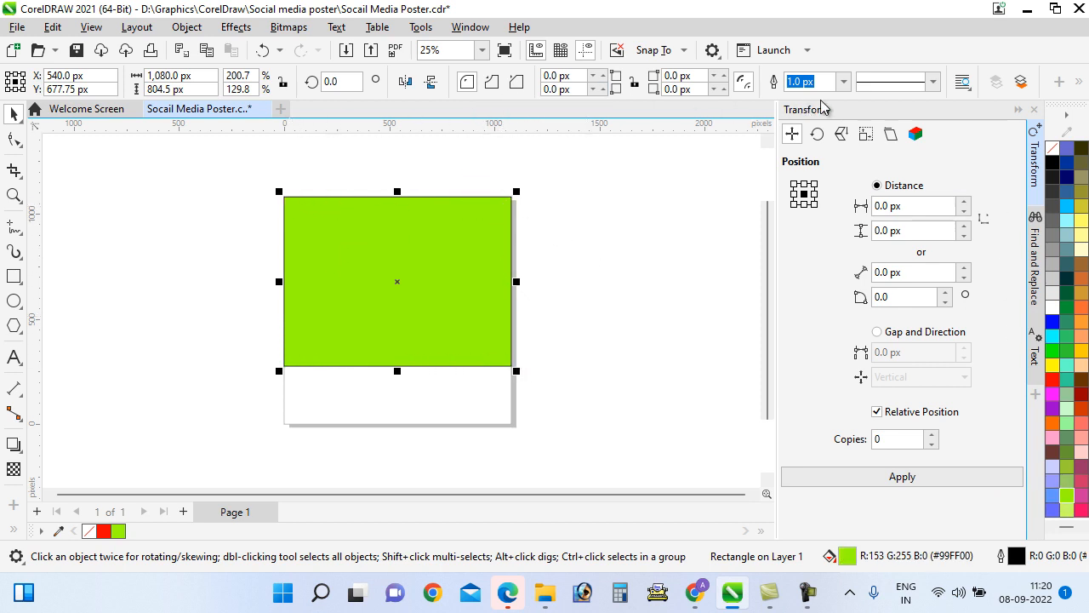
pyautogui.click(843, 81)
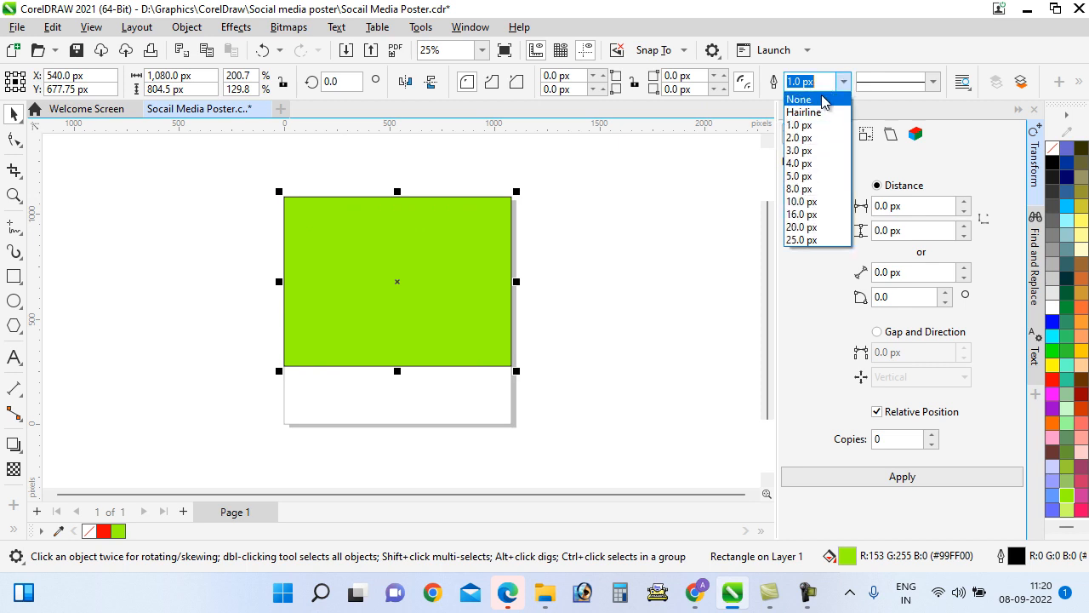
pyautogui.click(800, 100)
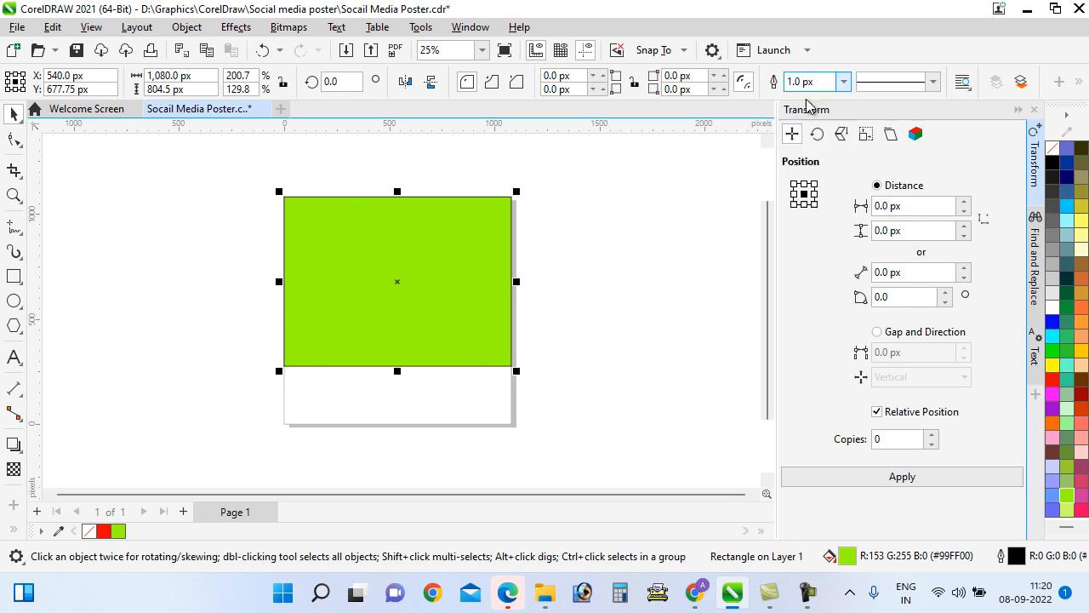
pyautogui.rightClick(1051, 150)
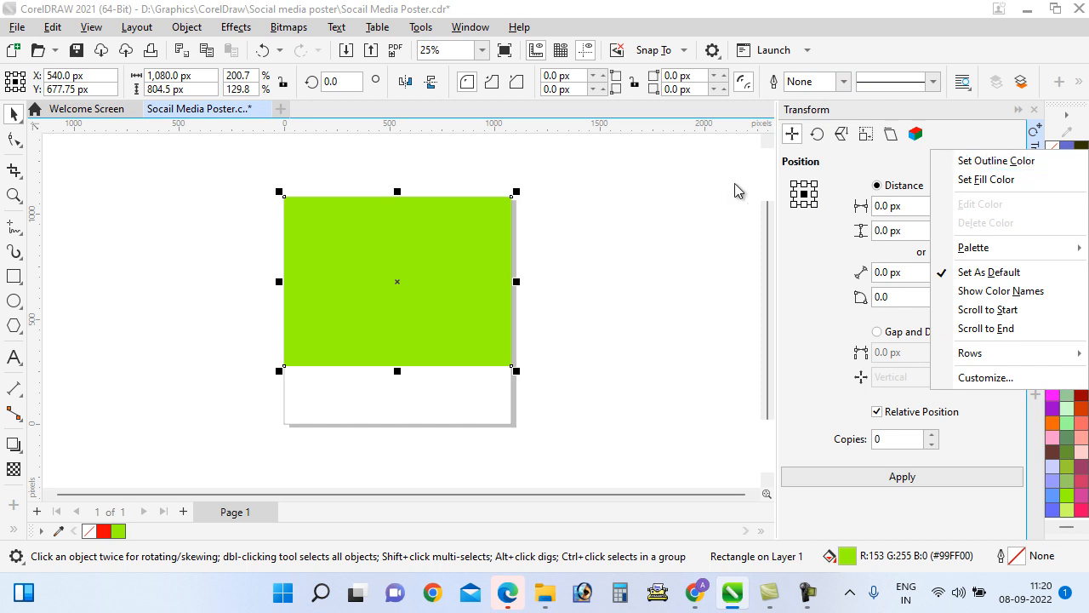
pyautogui.click(696, 200)
# Send the green rectangle behind the umbrella image and the Happy Onam title
pyautogui.click(460, 297)
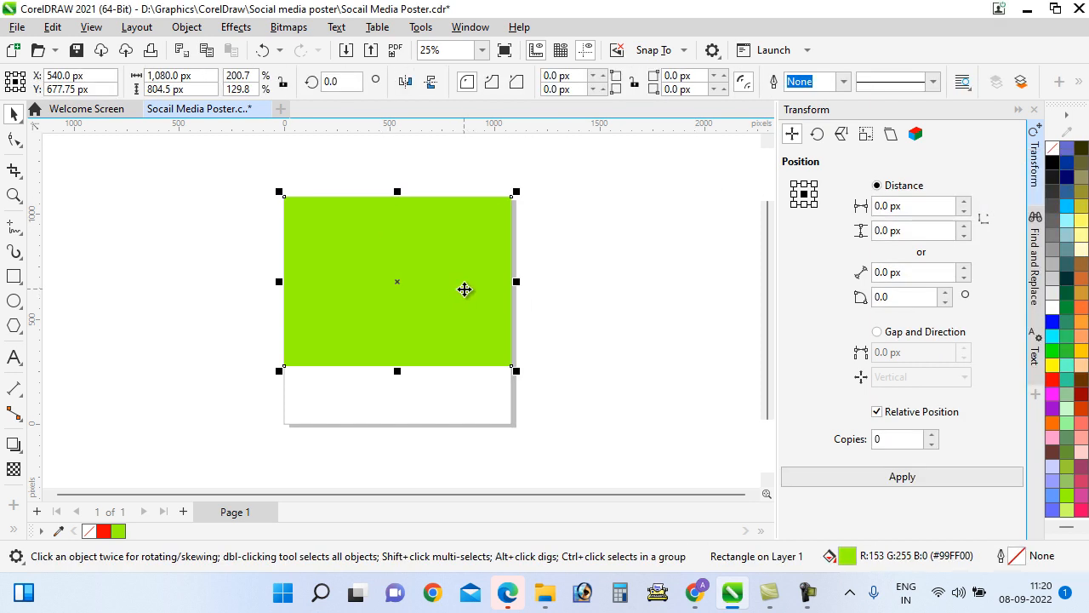
pyautogui.press('Num_Lock')
pyautogui.hotkey('ctrl', 'pagedown')
pyautogui.hotkey('ctrl', 'pagedown')
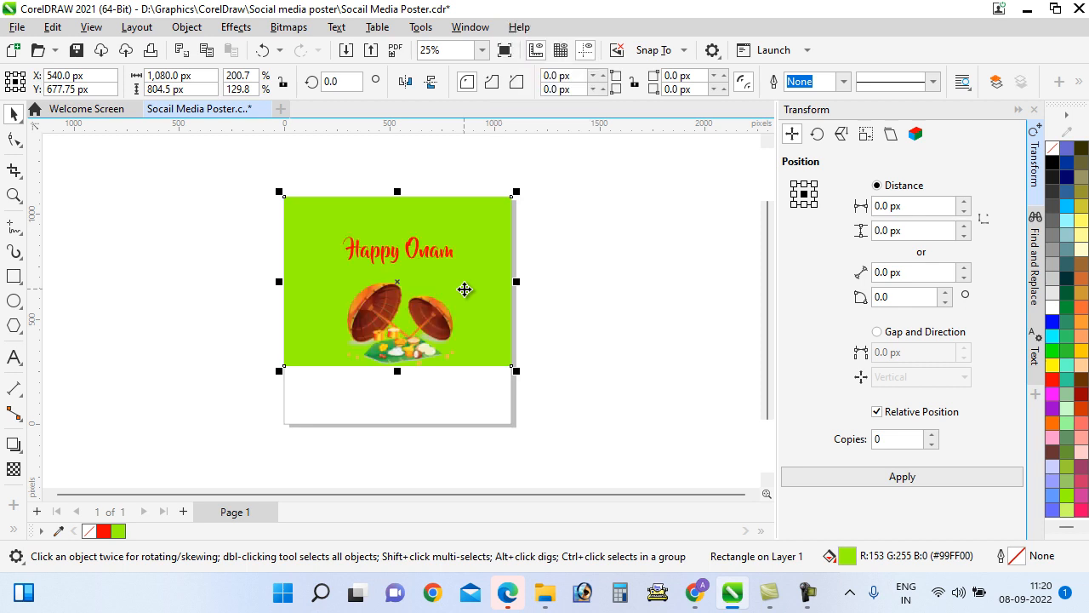
pyautogui.click(611, 314)
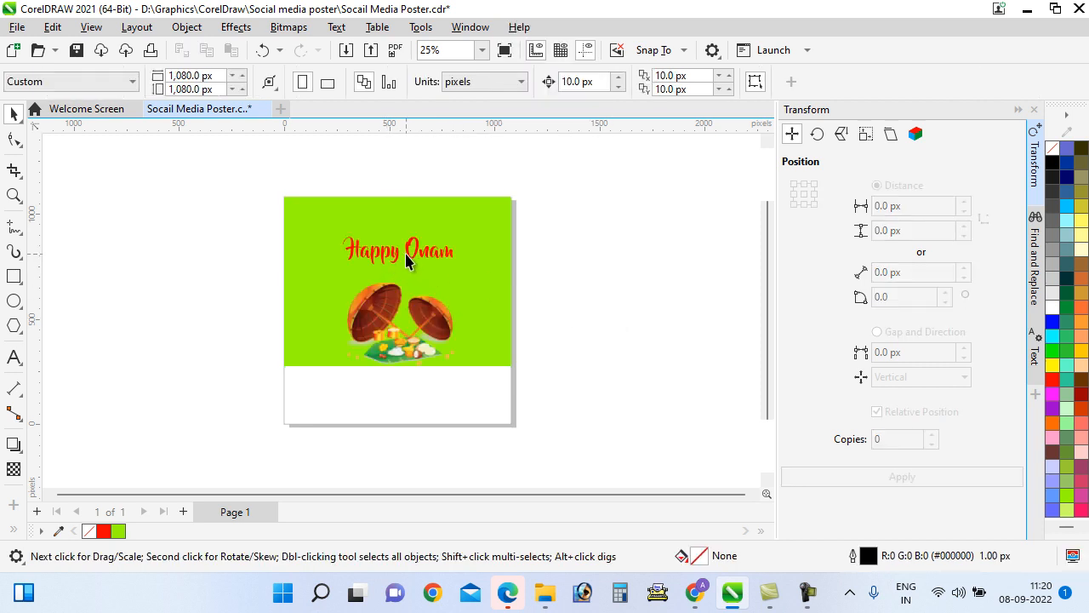
# Colour the Happy Onam title white and enlarge it slightly
pyautogui.click(406, 261)
pyautogui.click(1054, 308)
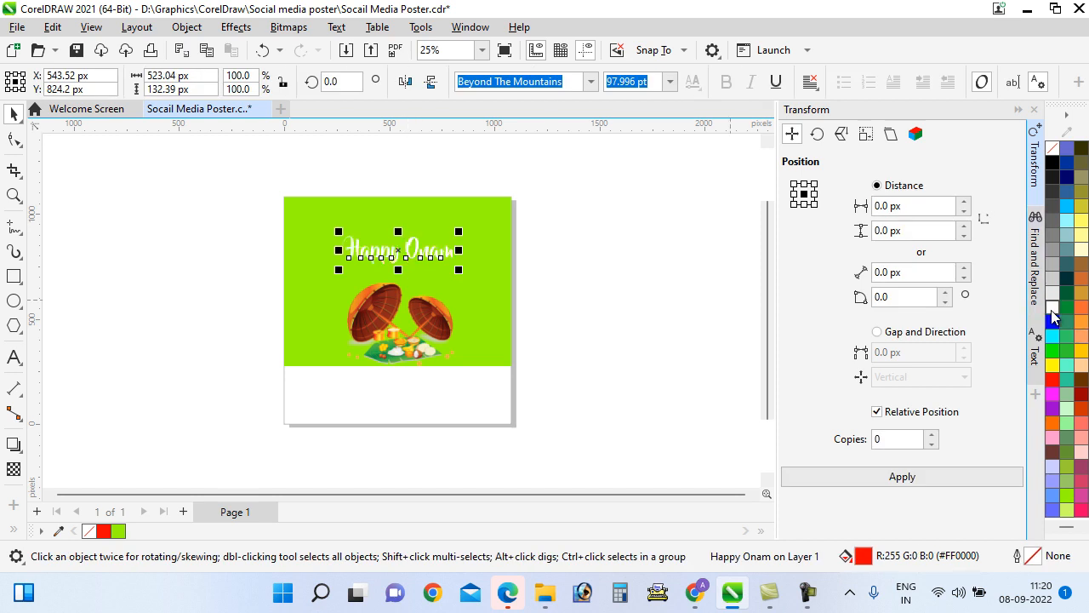
pyautogui.click(1053, 364)
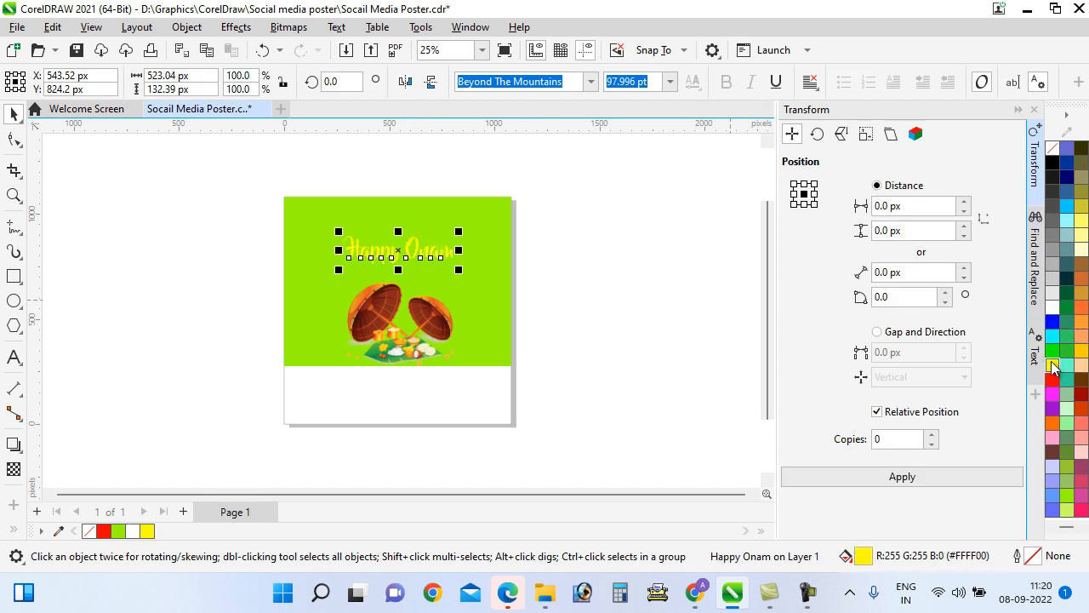
pyautogui.hotkey('ctrl', 'z')
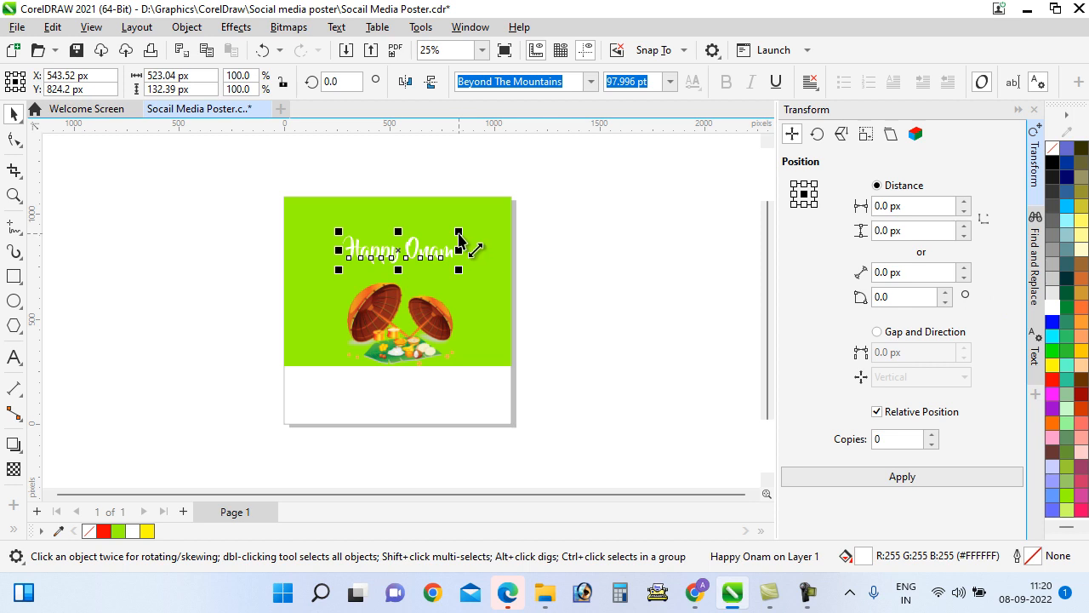
pyautogui.moveTo(459, 230); pyautogui.dragTo(482, 231)
# Shrink the Happy Onam title slightly
pyautogui.click(600, 282)
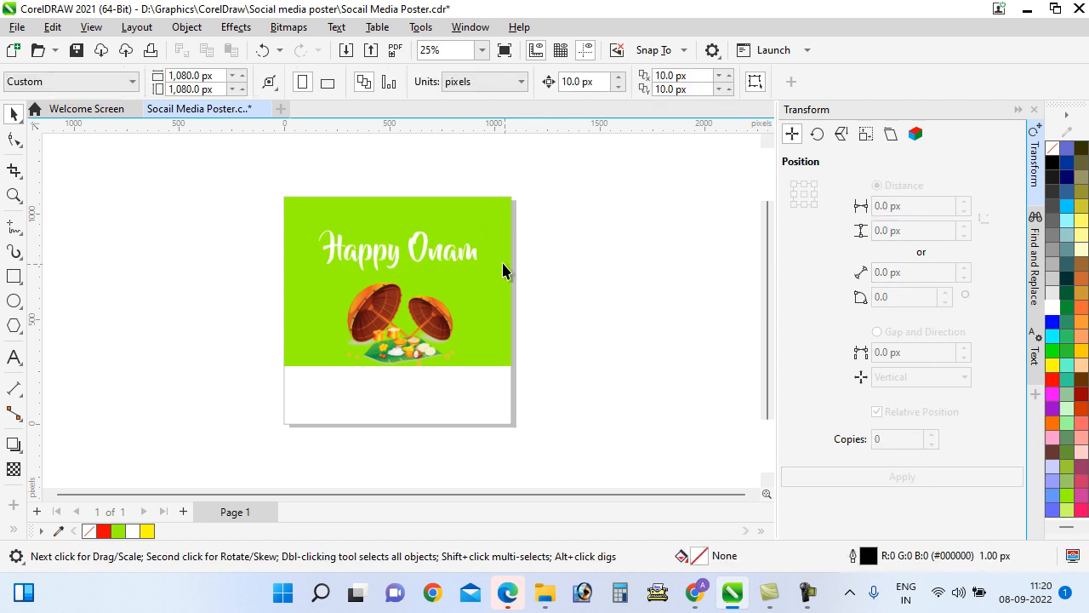
pyautogui.click(474, 252)
pyautogui.moveTo(483, 277); pyautogui.dragTo(474, 272)
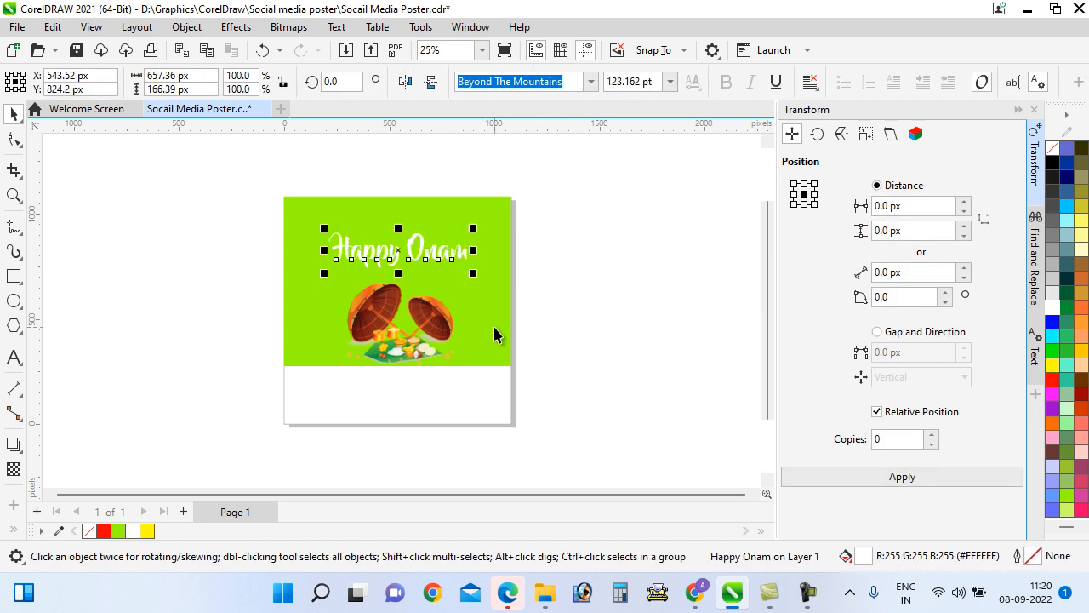
# Fill the top background rectangle with a deeper green (#33CC33)
pyautogui.click(492, 326)
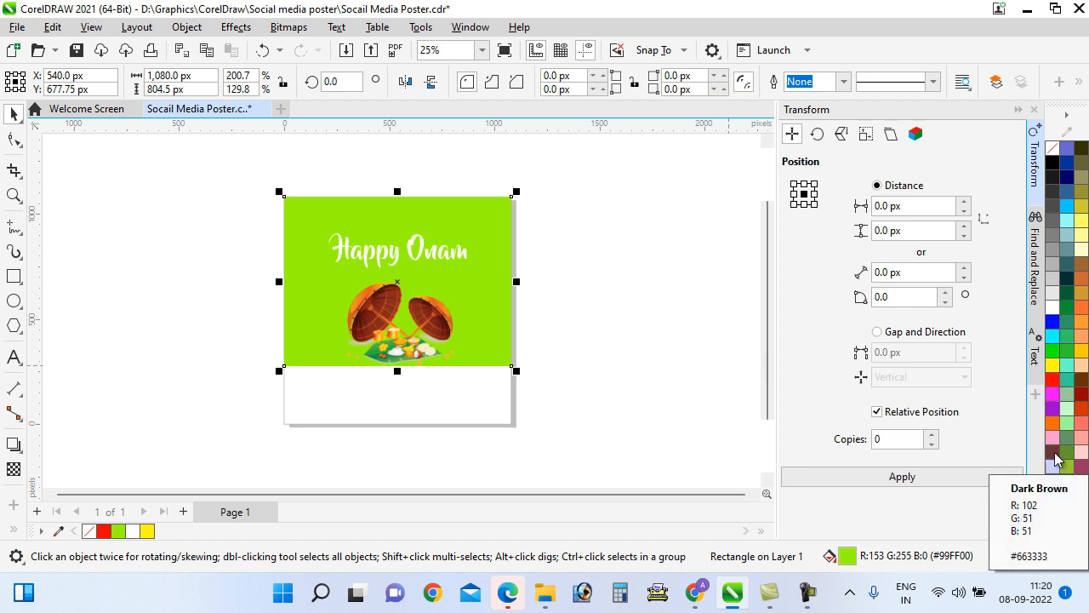
pyautogui.click(1053, 350)
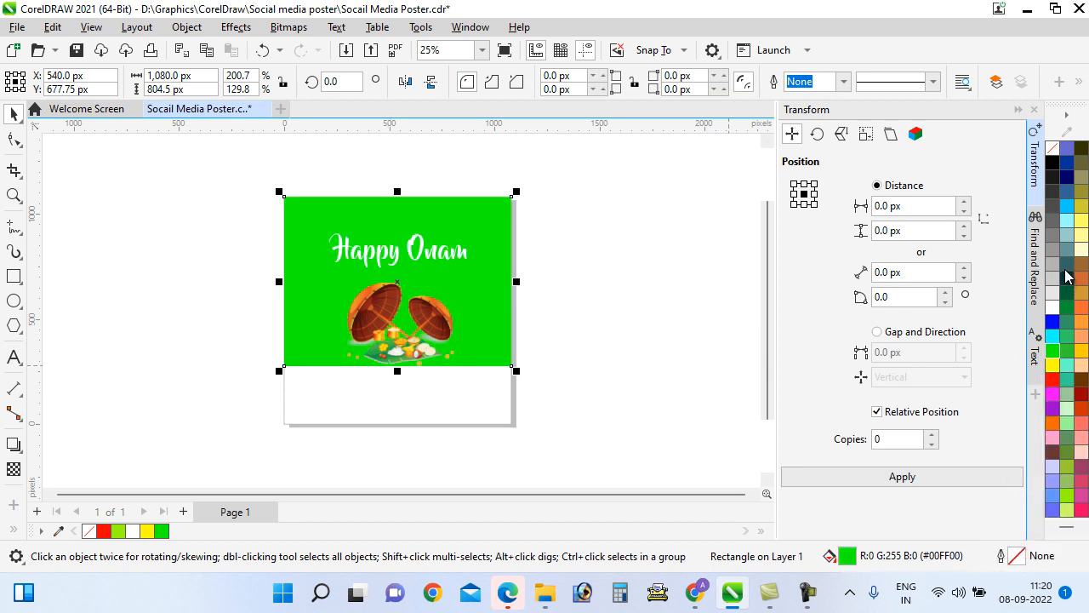
pyautogui.click(1068, 350)
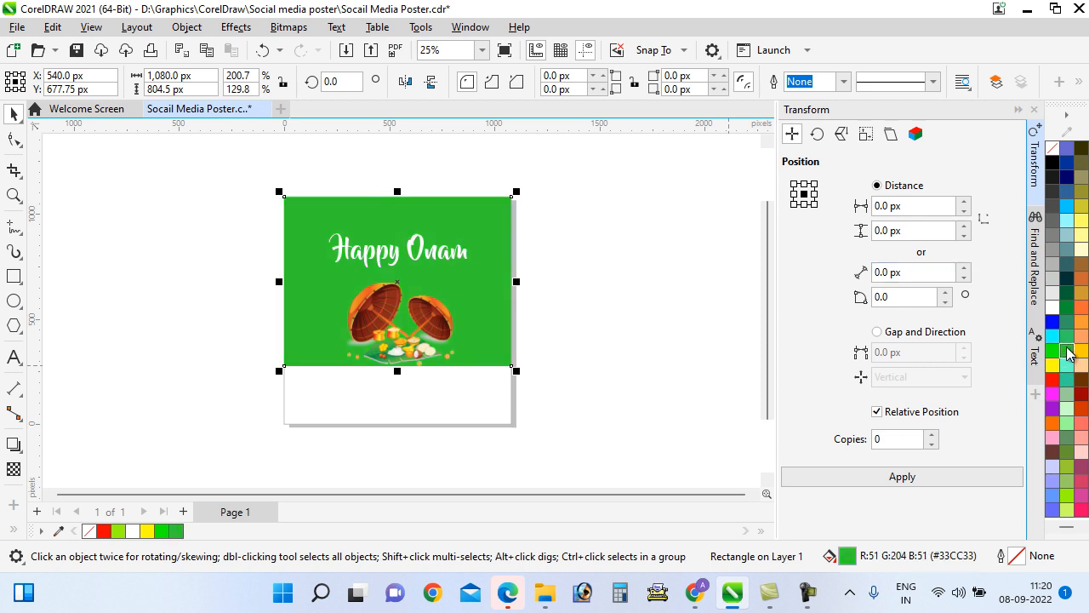
pyautogui.click(611, 291)
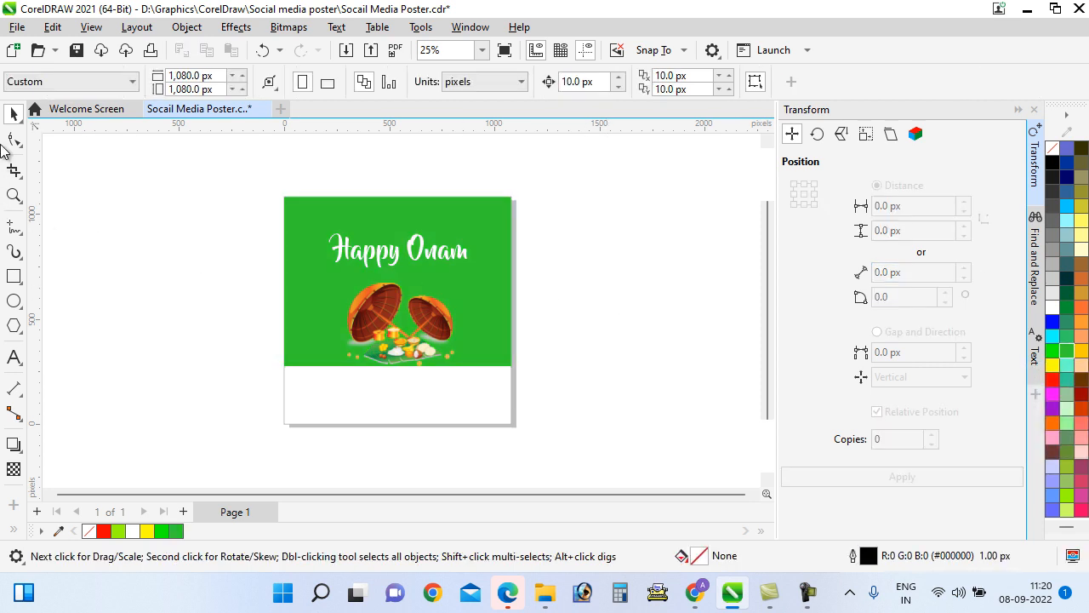
pyautogui.click(290, 214)
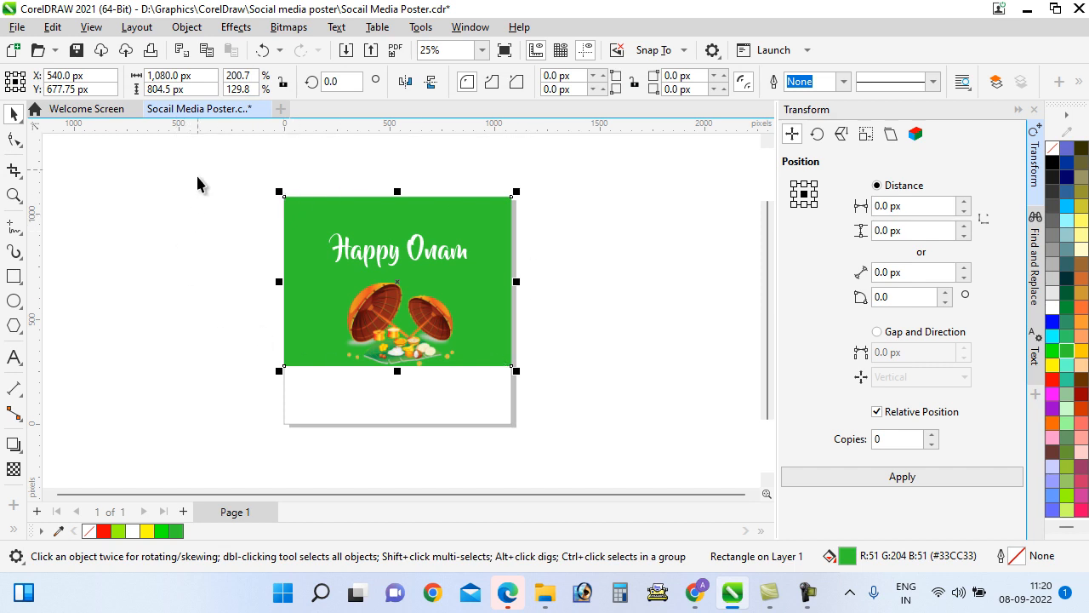
# Select all objects in the drawing, move them up-left, then undo the move
pyautogui.click(187, 27)
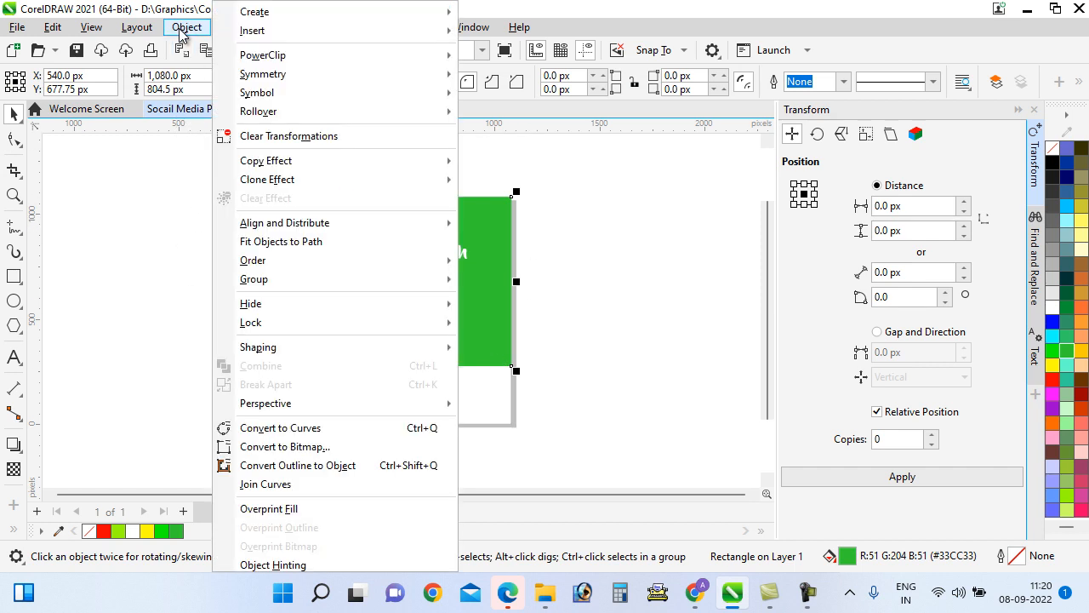
pyautogui.click(187, 27)
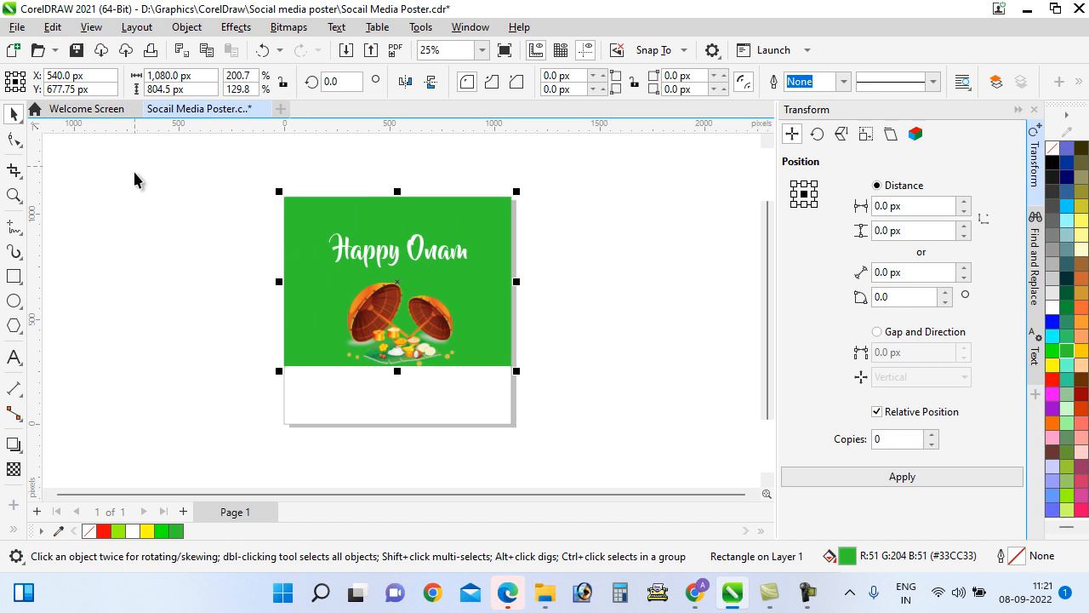
pyautogui.click(53, 29)
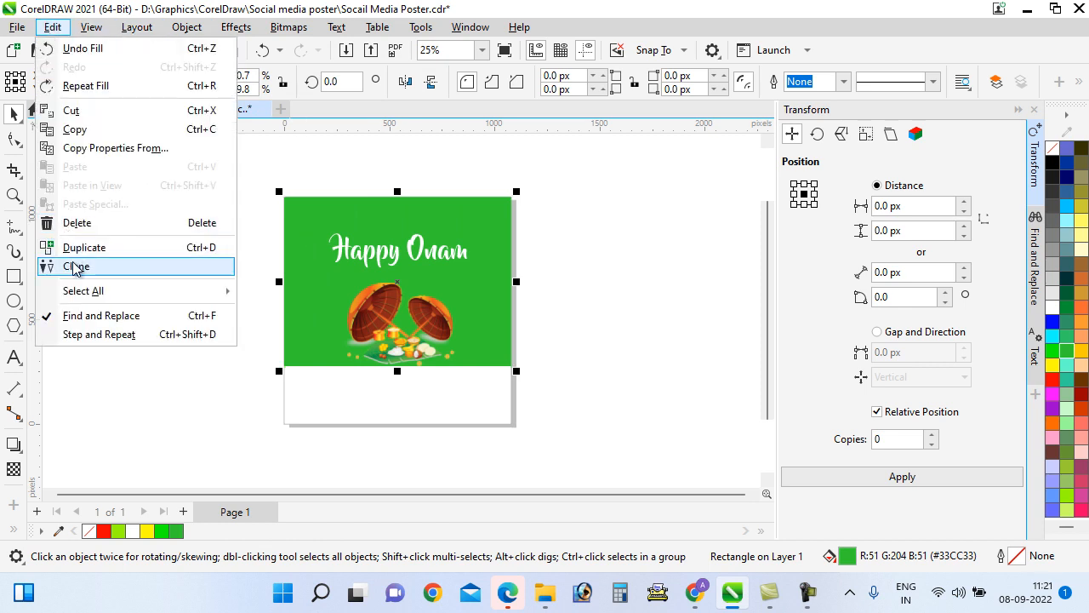
pyautogui.moveTo(72, 291)
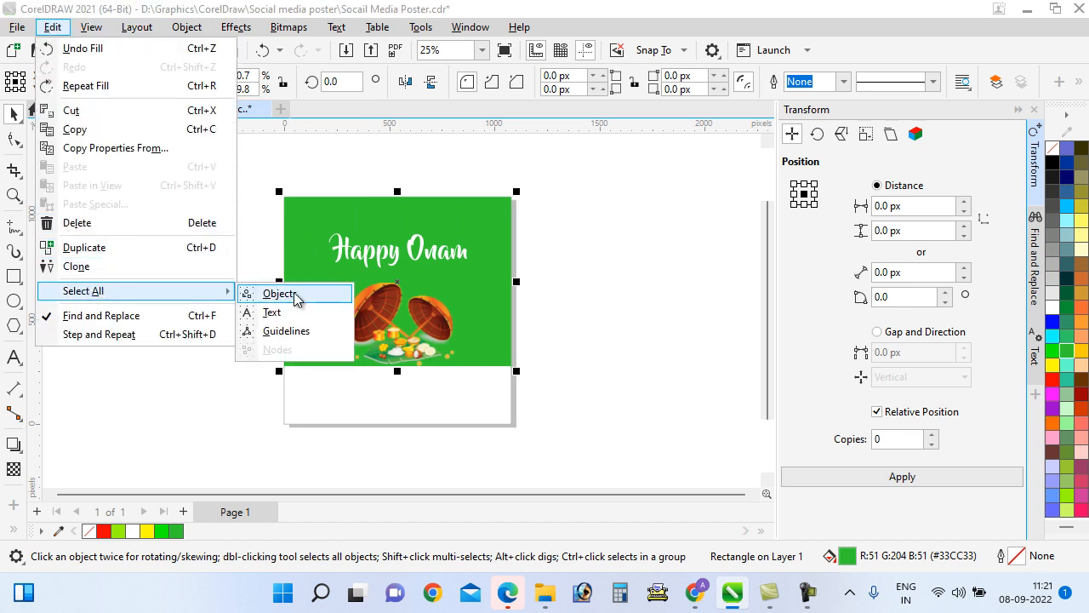
pyautogui.click(275, 295)
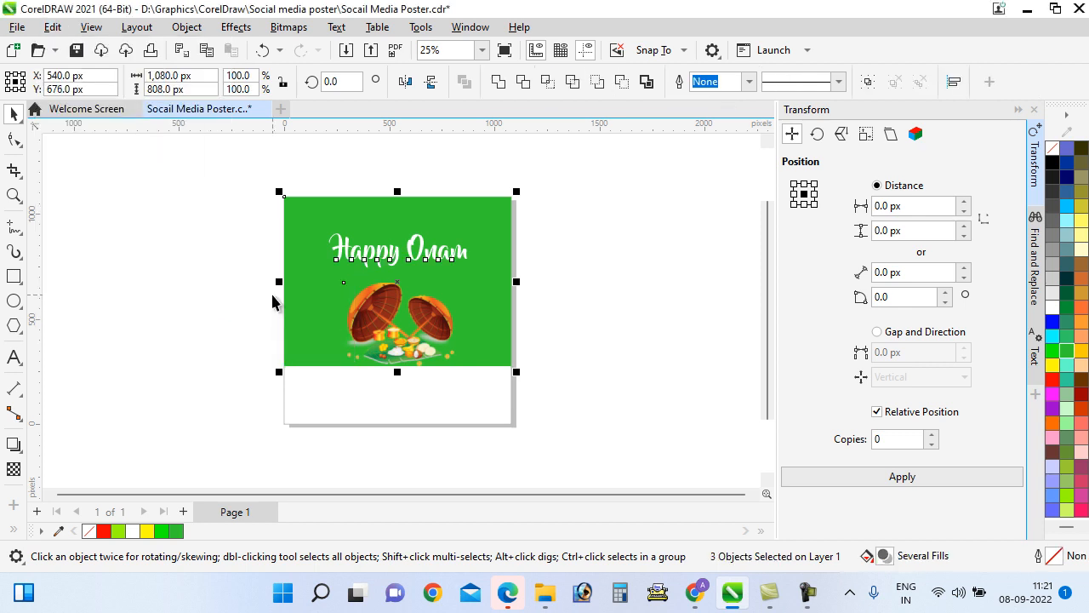
pyautogui.moveTo(298, 282); pyautogui.dragTo(214, 251)
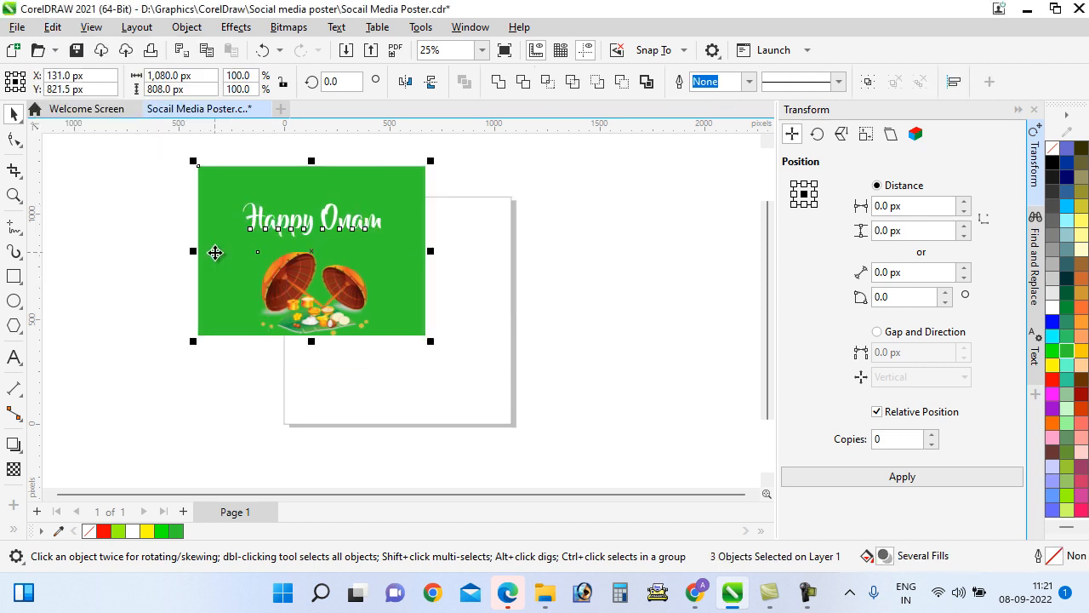
pyautogui.hotkey('ctrl', 'z')
# Select the green background rectangle, try moving it up-left, and undo each move
pyautogui.click(264, 337)
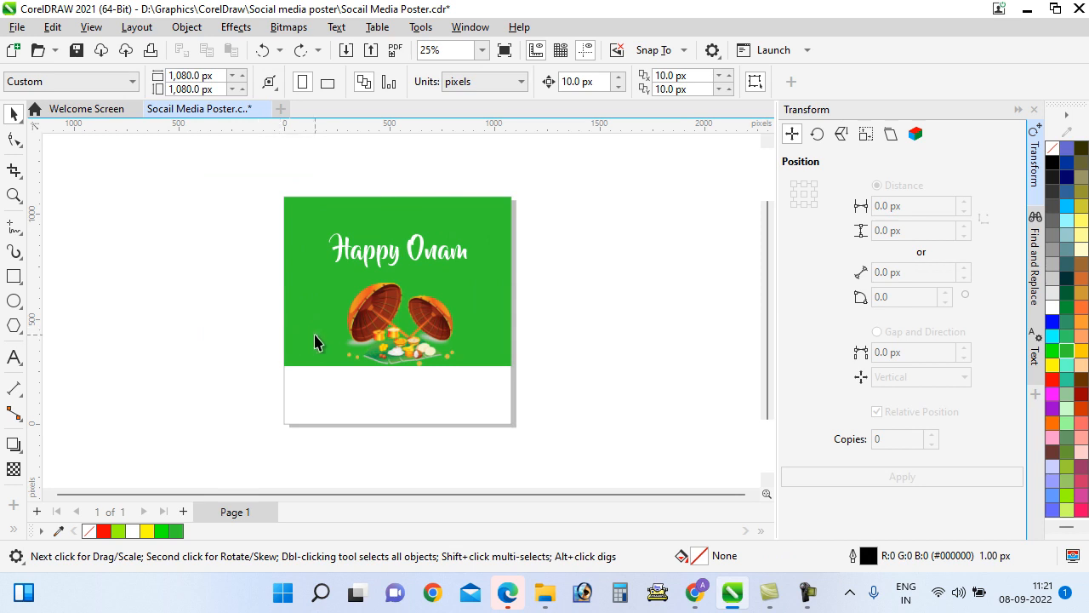
pyautogui.click(298, 329)
pyautogui.moveTo(299, 329); pyautogui.dragTo(226, 286)
pyautogui.hotkey('ctrl', 'z')
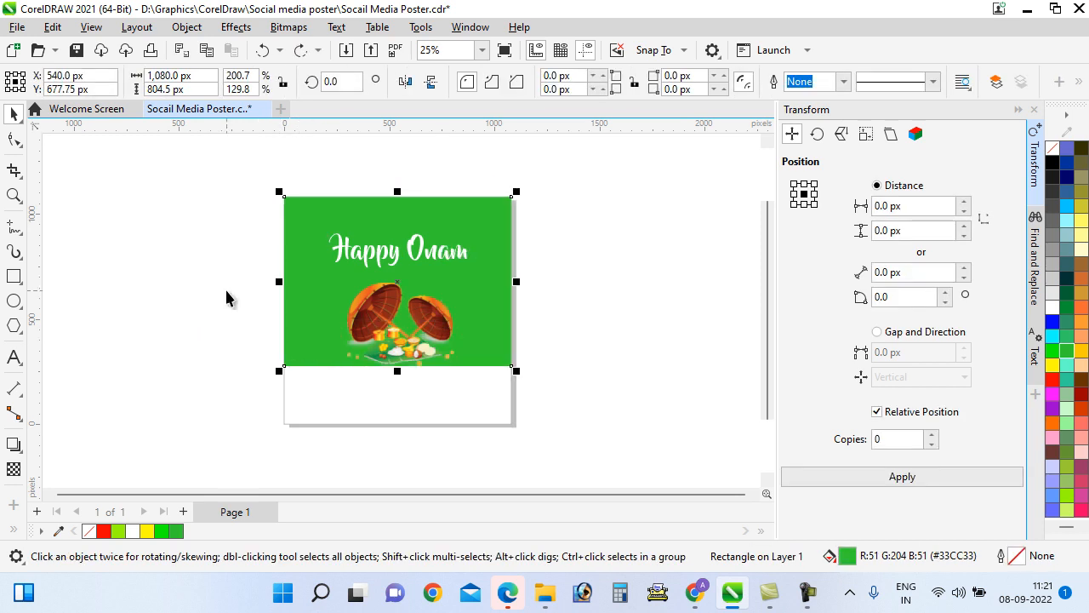
pyautogui.moveTo(331, 297); pyautogui.dragTo(283, 281)
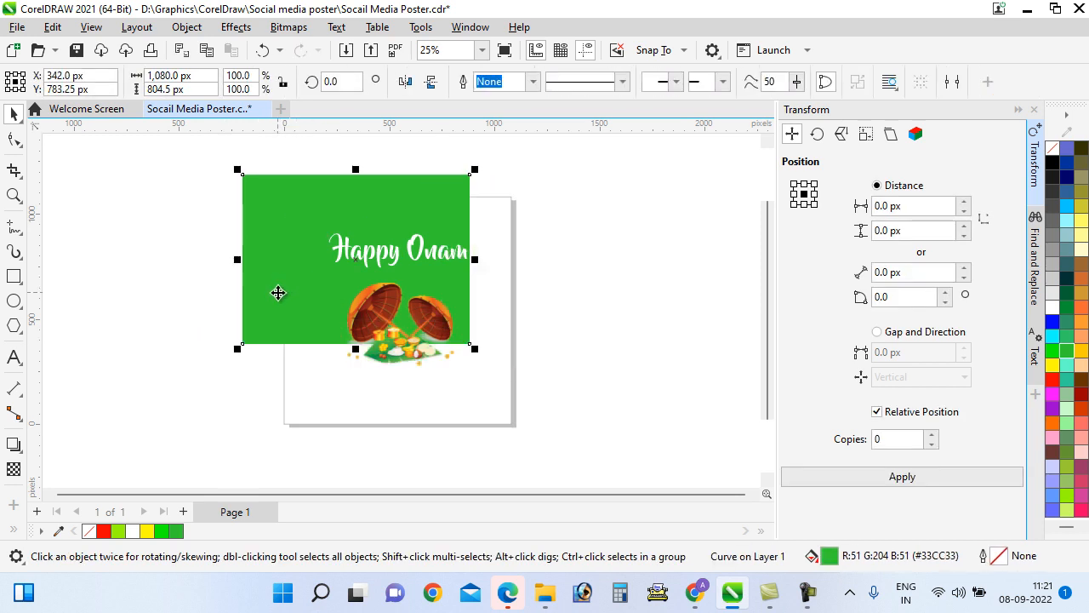
pyautogui.hotkey('ctrl', 'z')
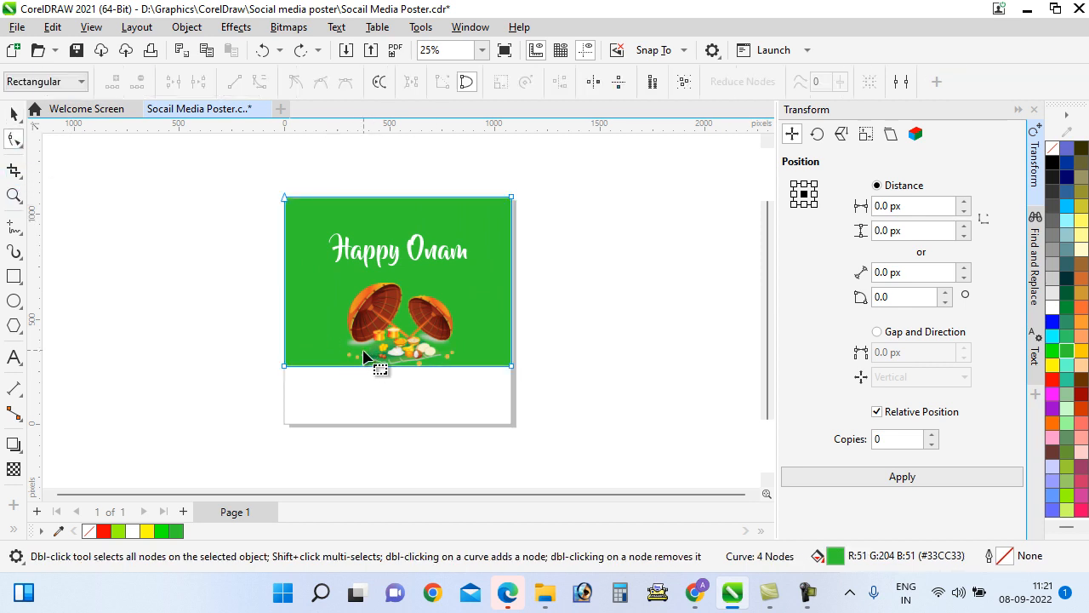
# Convert the green shape's straight bottom edge to a curve and bend it into a wave
pyautogui.click(19, 145)
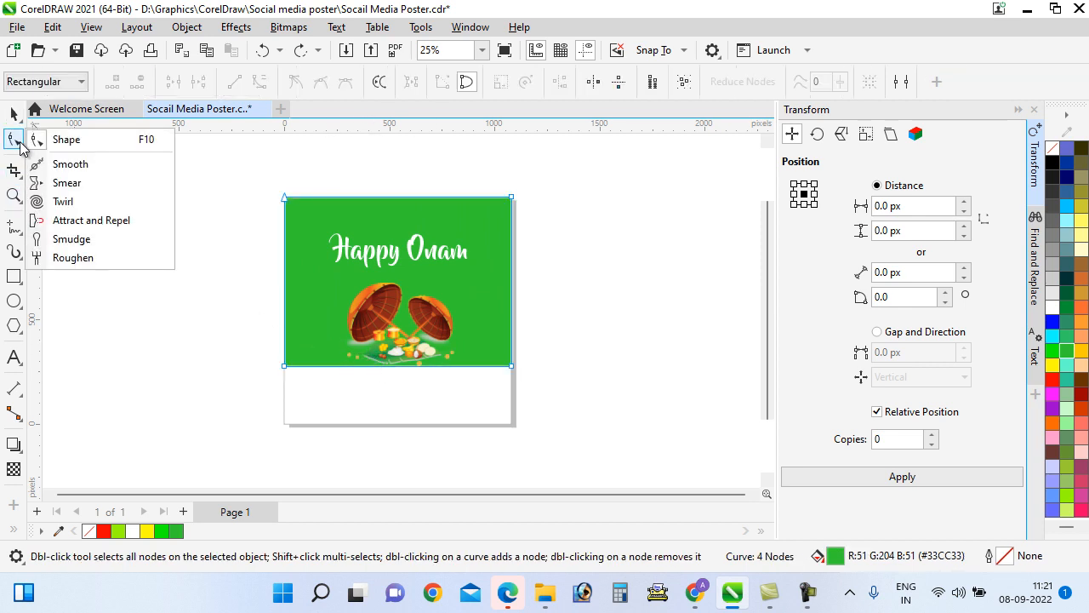
pyautogui.click(81, 143)
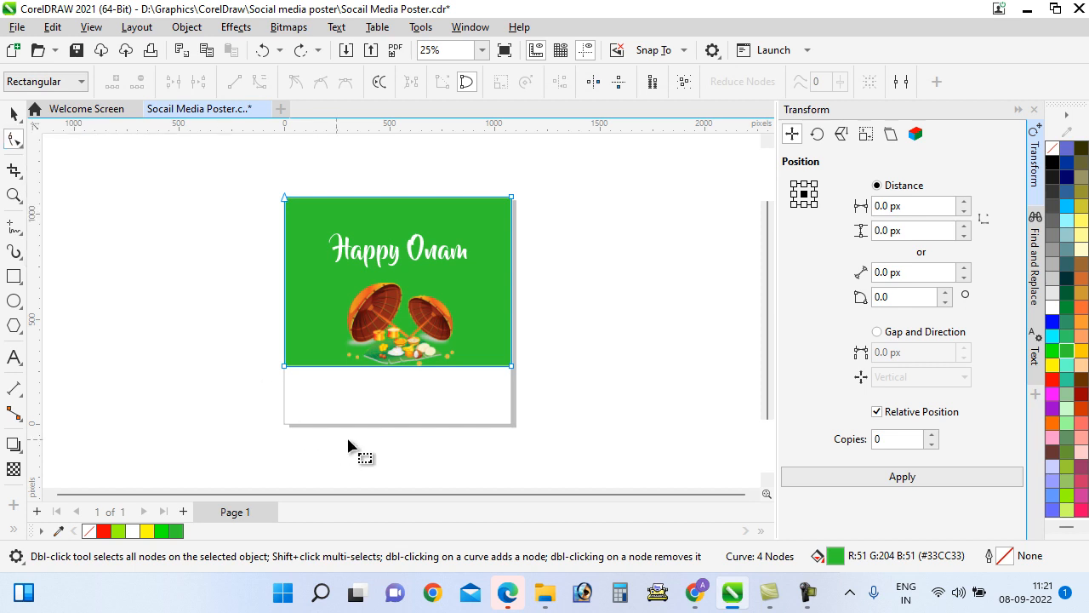
pyautogui.rightClick(389, 368)
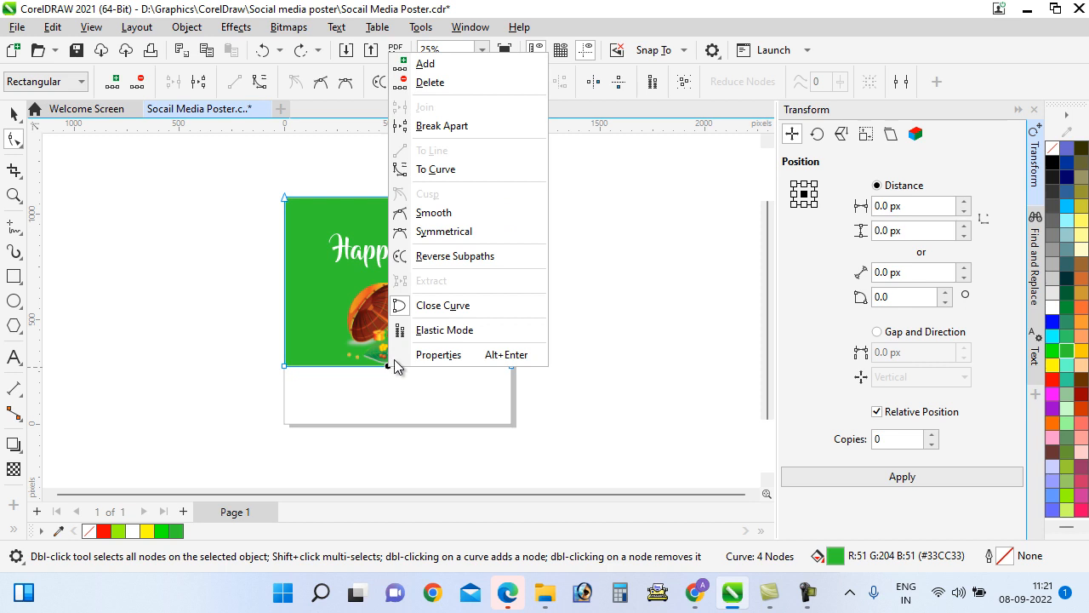
pyautogui.click(429, 170)
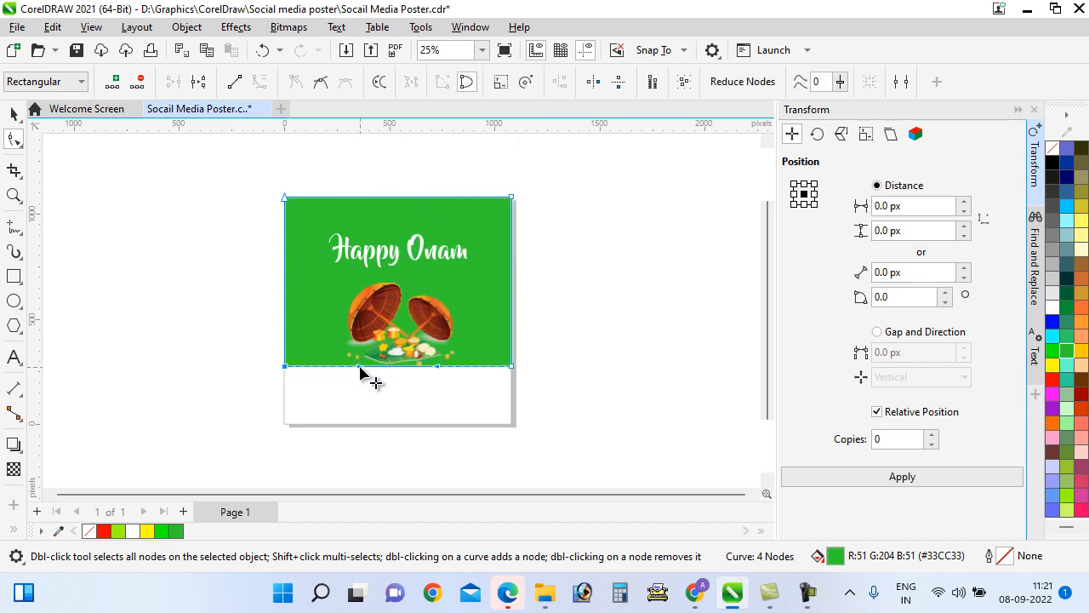
pyautogui.moveTo(359, 366); pyautogui.dragTo(341, 327)
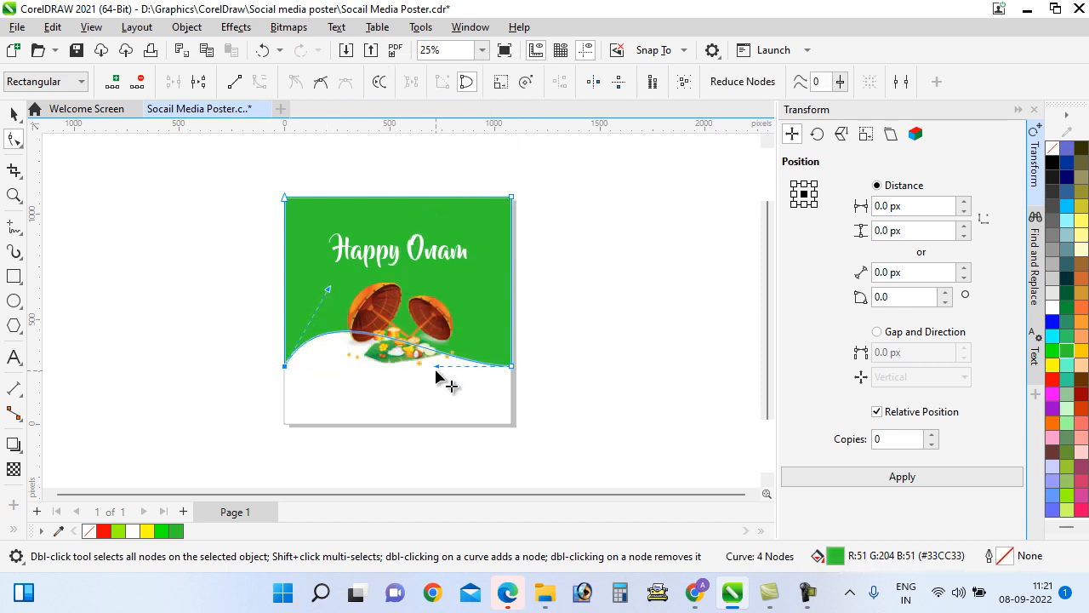
pyautogui.moveTo(440, 377); pyautogui.dragTo(453, 423)
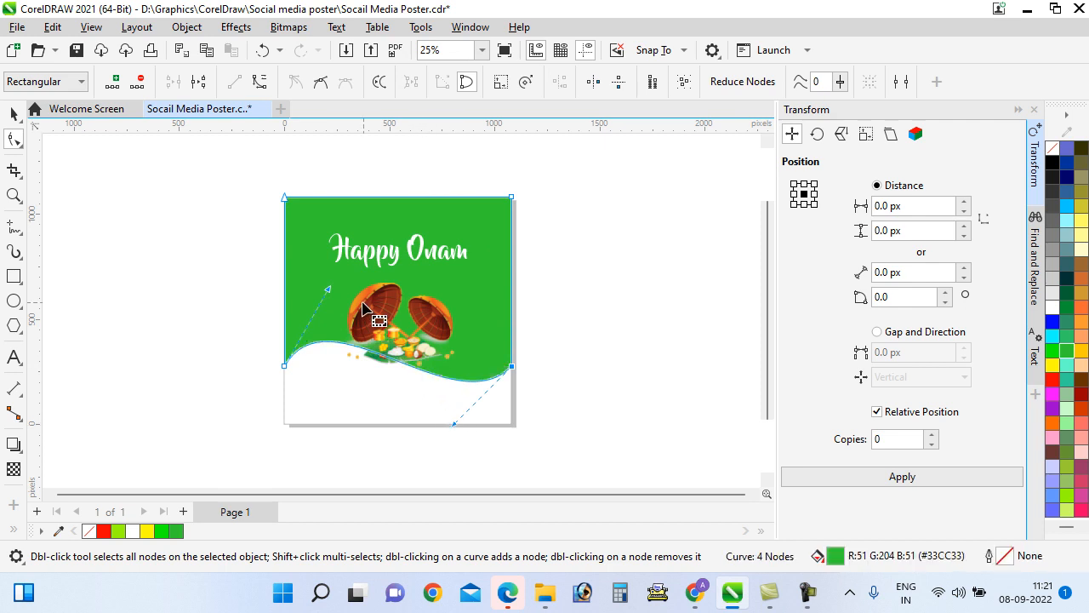
pyautogui.click(13, 113)
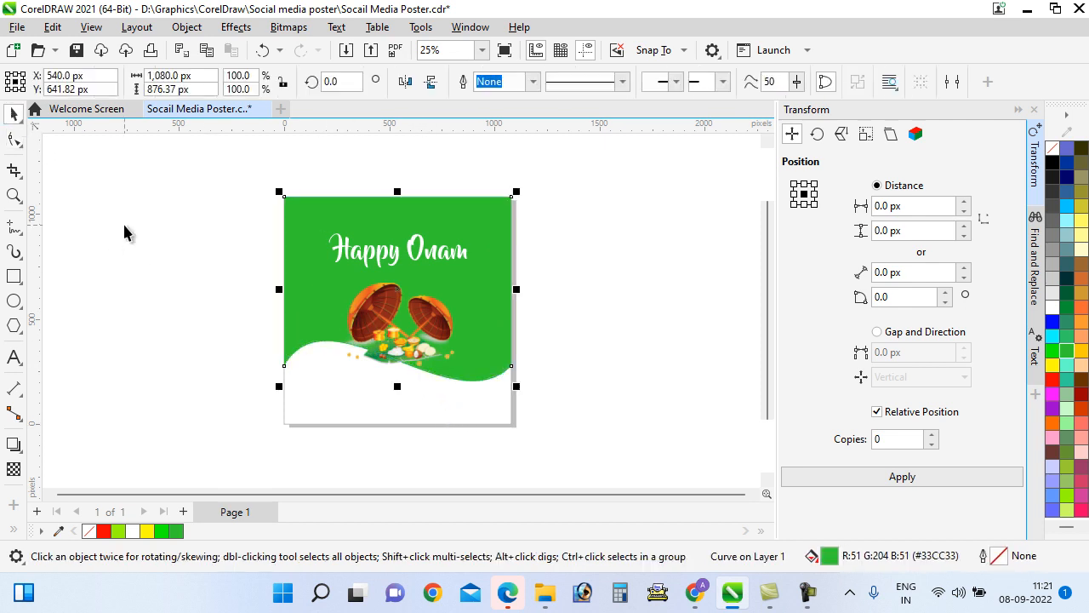
pyautogui.click(128, 238)
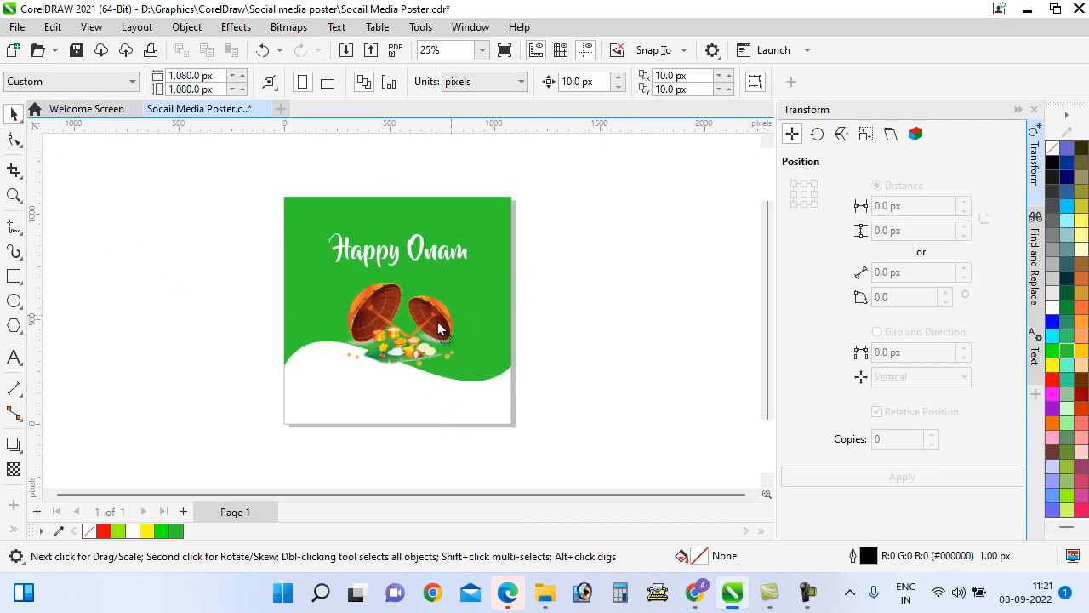
# Nudge the sadya image down-right and shorten the green wave vertically
pyautogui.moveTo(416, 327)
pyautogui.mouseDown()
pyautogui.moveTo(430, 348)
pyautogui.moveTo(422, 333)
pyautogui.mouseUp()
pyautogui.click(486, 360)
pyautogui.moveTo(398, 390); pyautogui.dragTo(397, 357)
# Enlarge the sadya image to about 112% and move it up and right
pyautogui.click(397, 375)
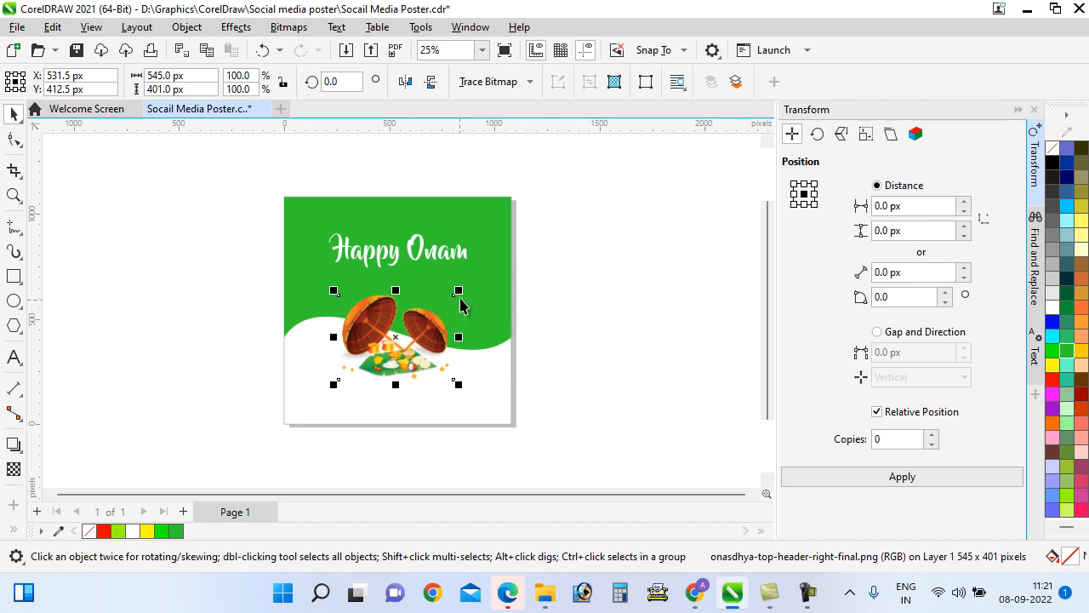
pyautogui.moveTo(461, 294); pyautogui.dragTo(469, 292)
pyautogui.moveTo(464, 338)
pyautogui.mouseDown()
pyautogui.moveTo(440, 333)
pyautogui.moveTo(469, 324)
pyautogui.mouseUp()
pyautogui.click(569, 359)
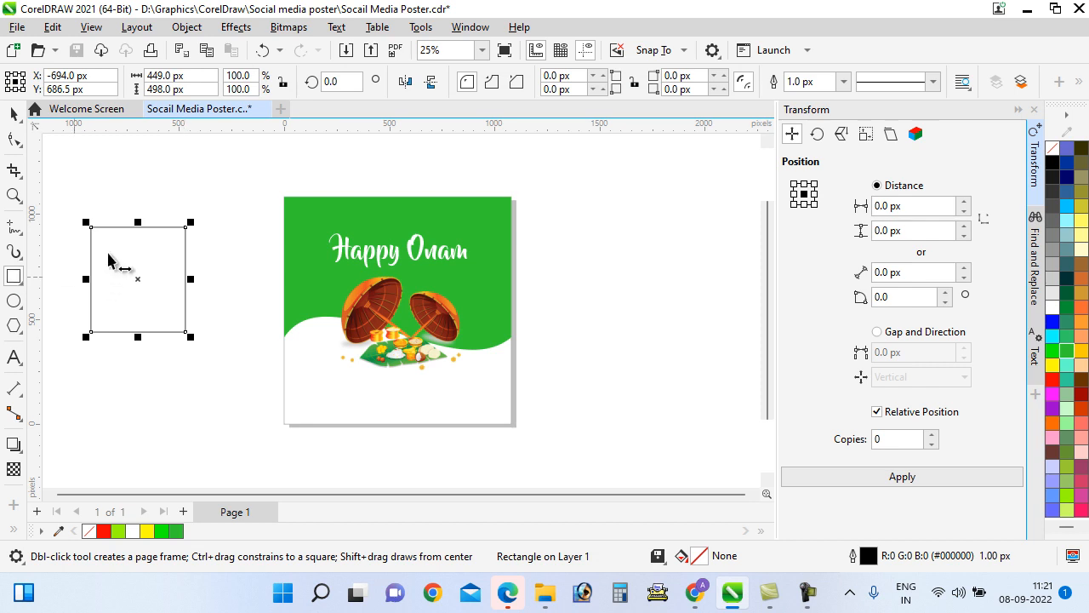
# Save, then size the new rectangle to 1080 × 1080 px and centre it on the page
pyautogui.hotkey('ctrl', 's')
pyautogui.click(14, 114)
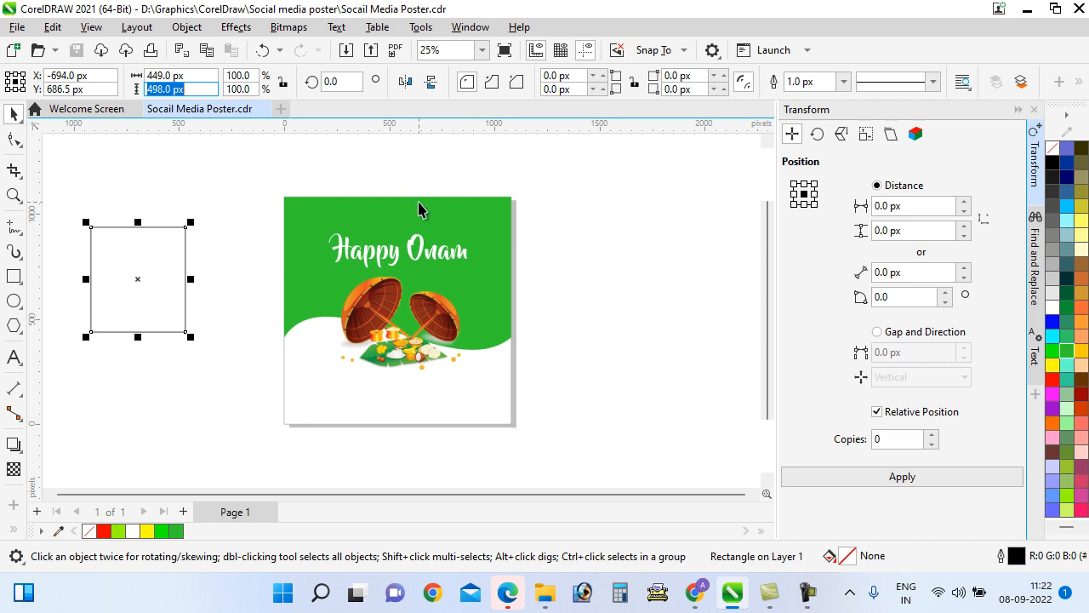
pyautogui.click(208, 75)
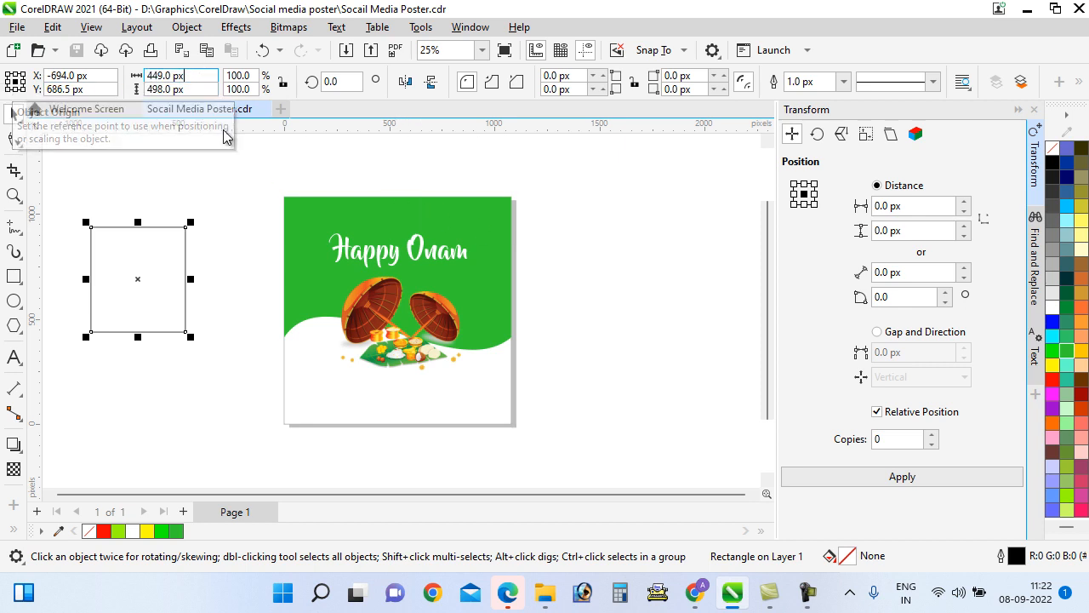
pyautogui.moveTo(201, 77); pyautogui.dragTo(1, 88)
pyautogui.press('Num_Lock')
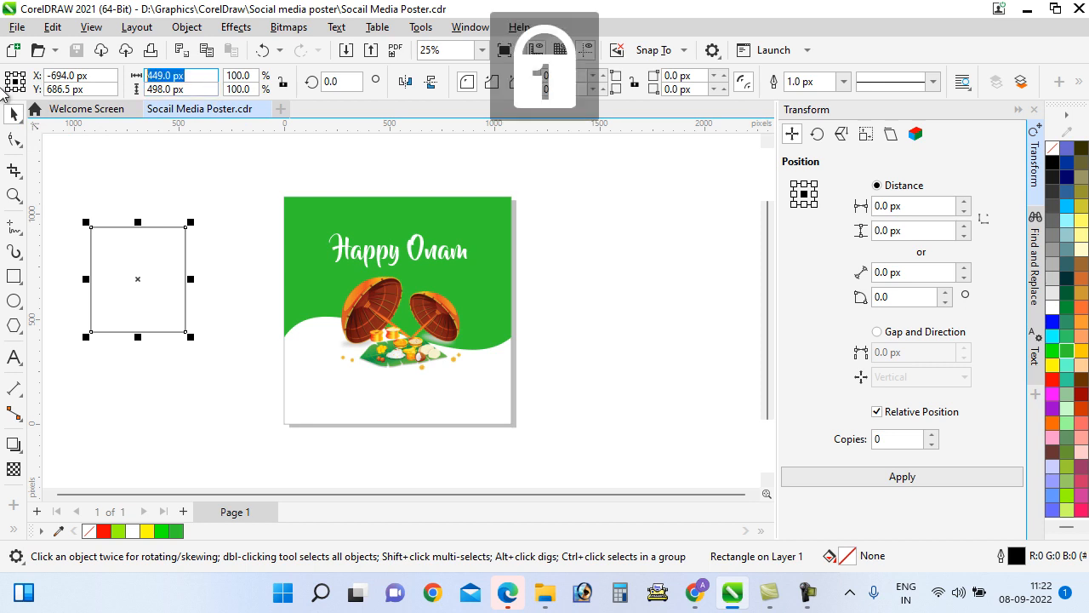
pyautogui.write('1080')
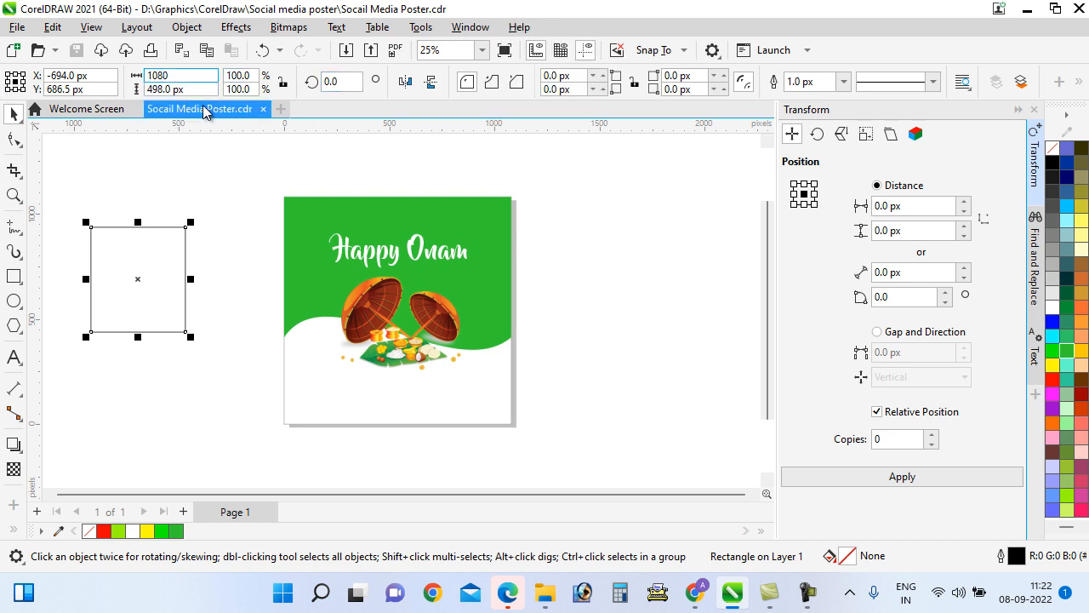
pyautogui.press('Tab')
pyautogui.write('10')
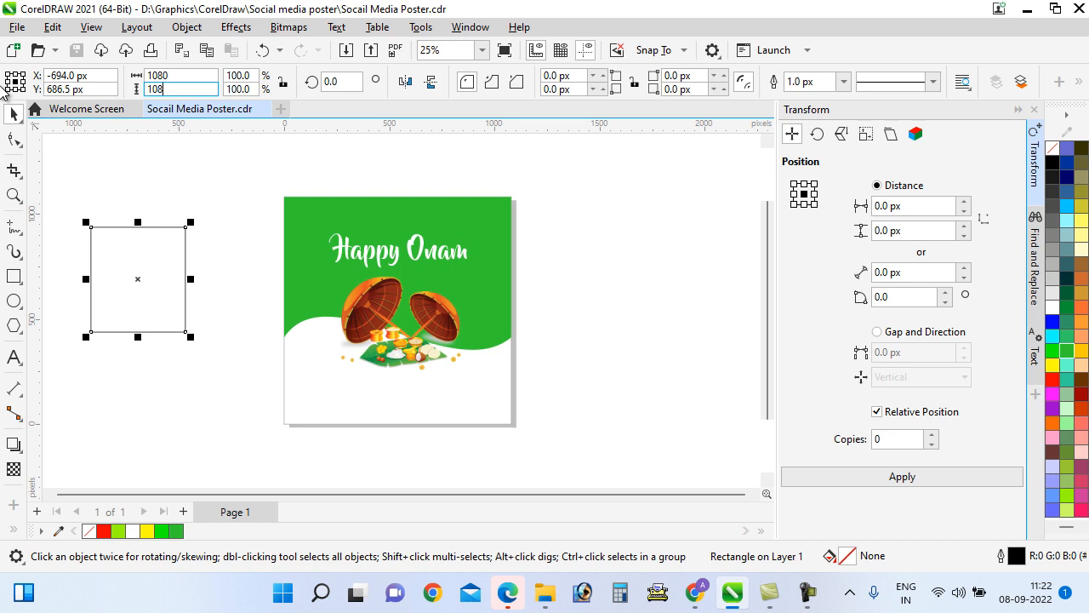
pyautogui.press('Return')
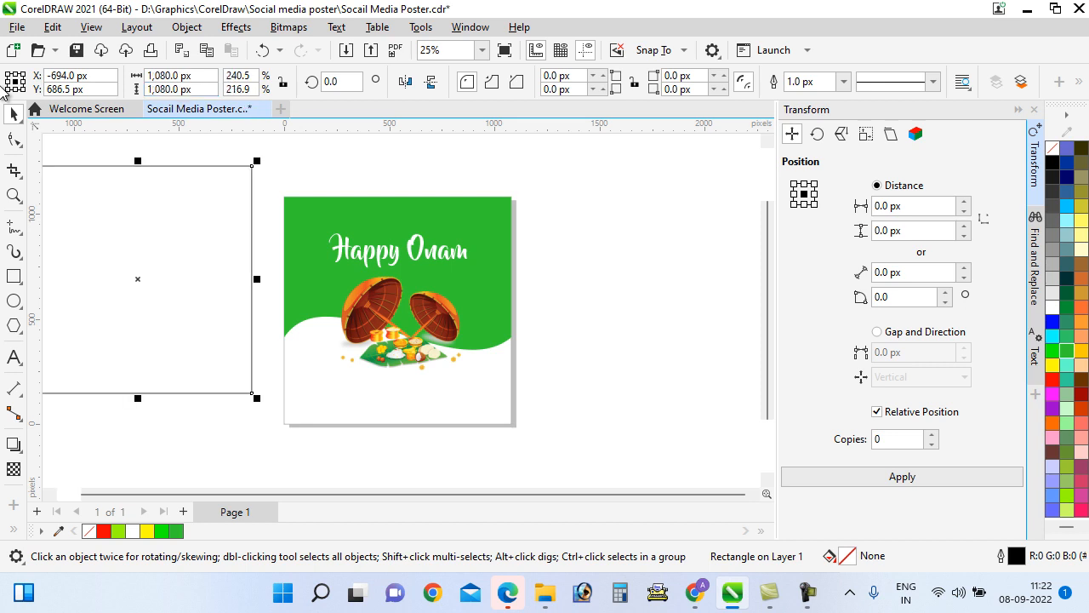
pyautogui.press('p')
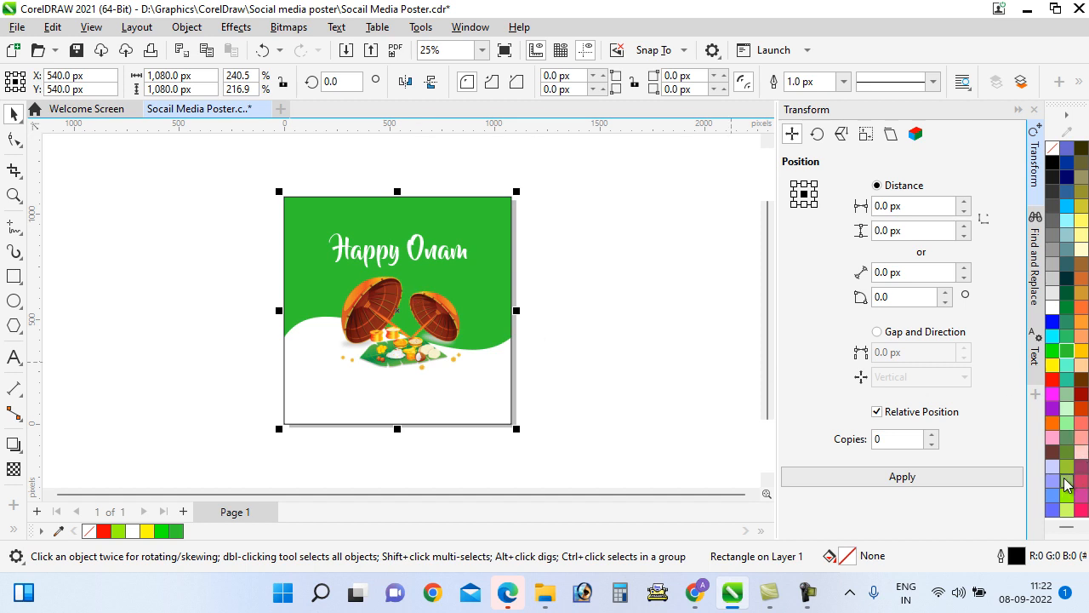
# Fill the page-sized rectangle with yellow and remove its outline
pyautogui.click(1053, 365)
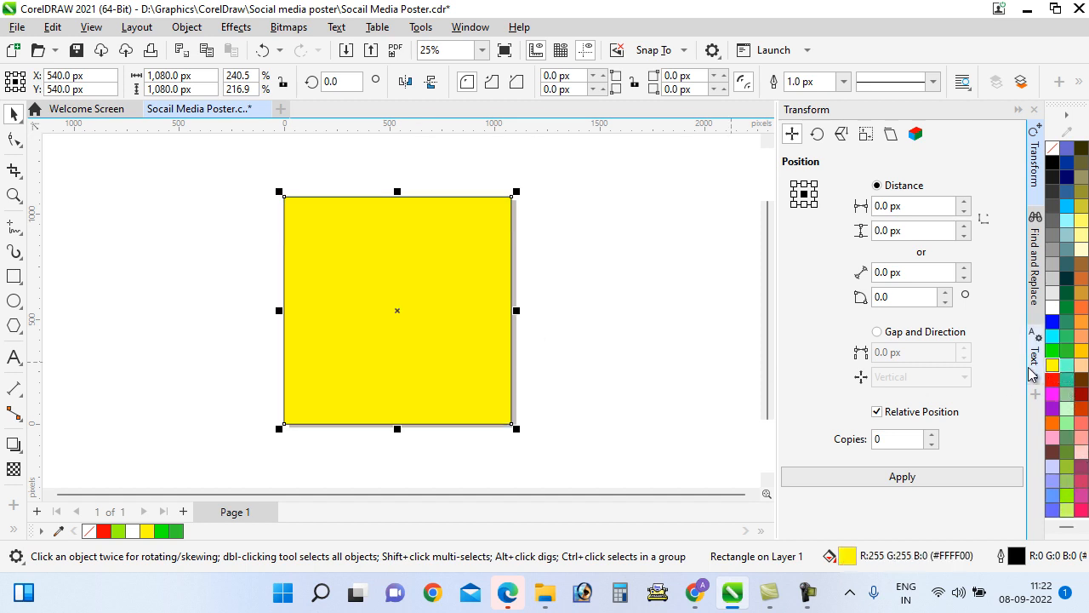
pyautogui.click(843, 81)
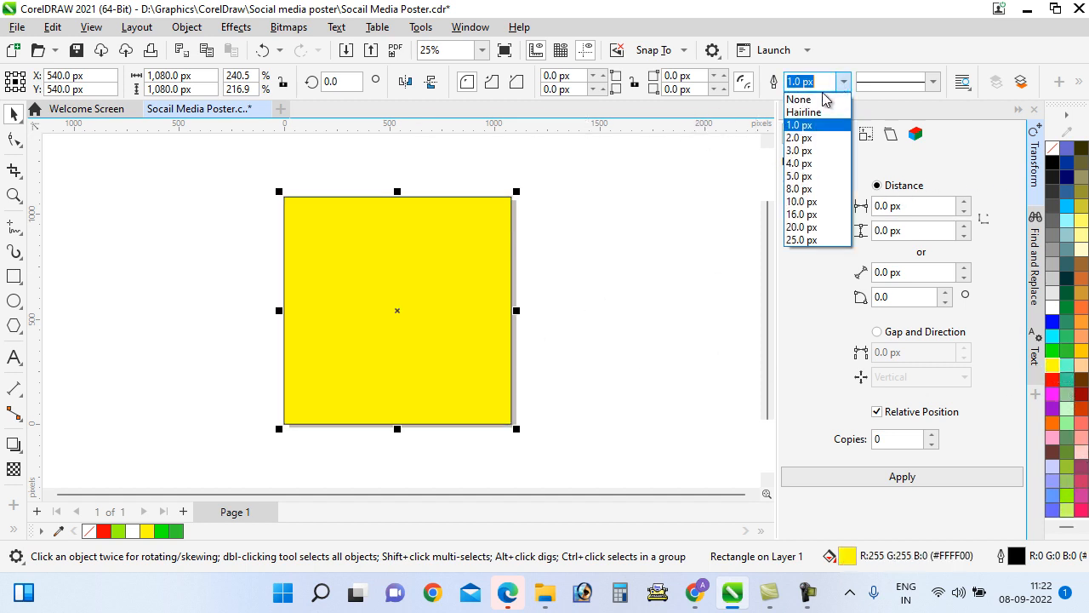
pyautogui.click(800, 96)
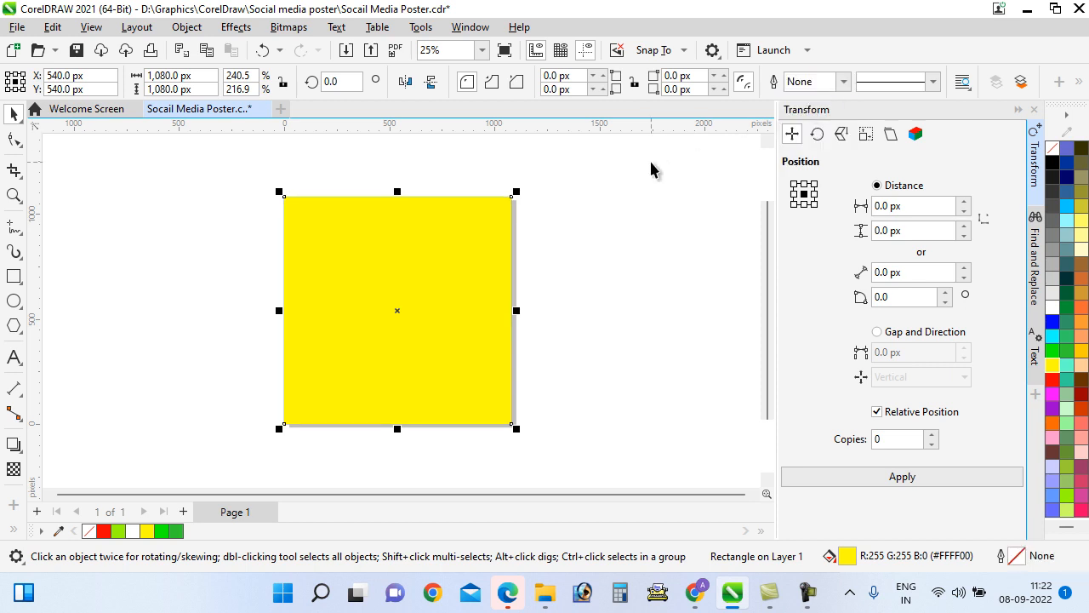
# Send the yellow rectangle behind the poster artwork, dismissing the page-insertion prompt
pyautogui.press('pagedown')
pyautogui.press('Num_Lock')
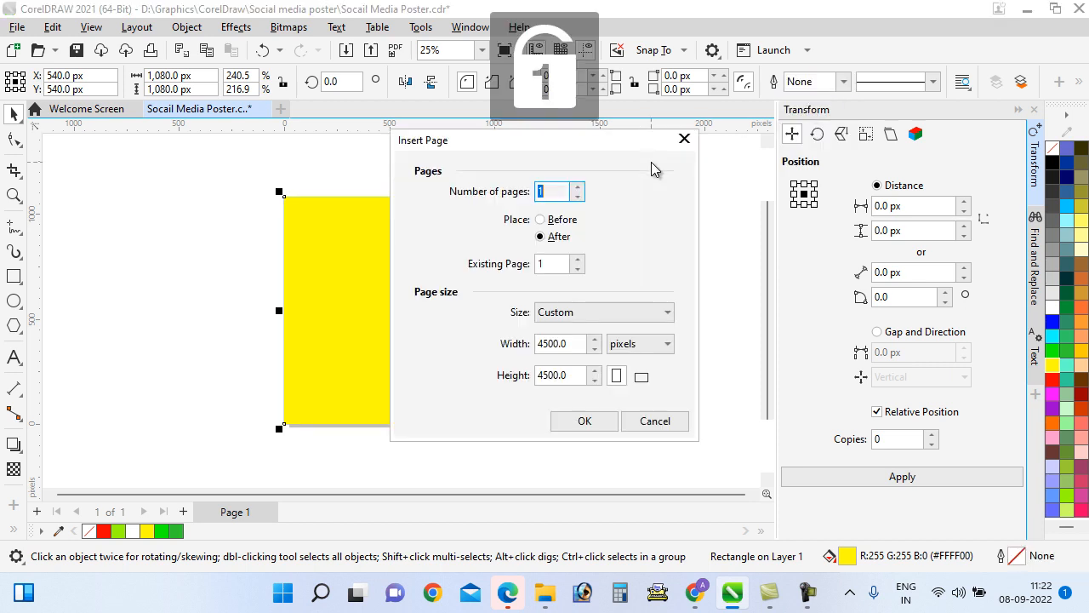
pyautogui.write('``')
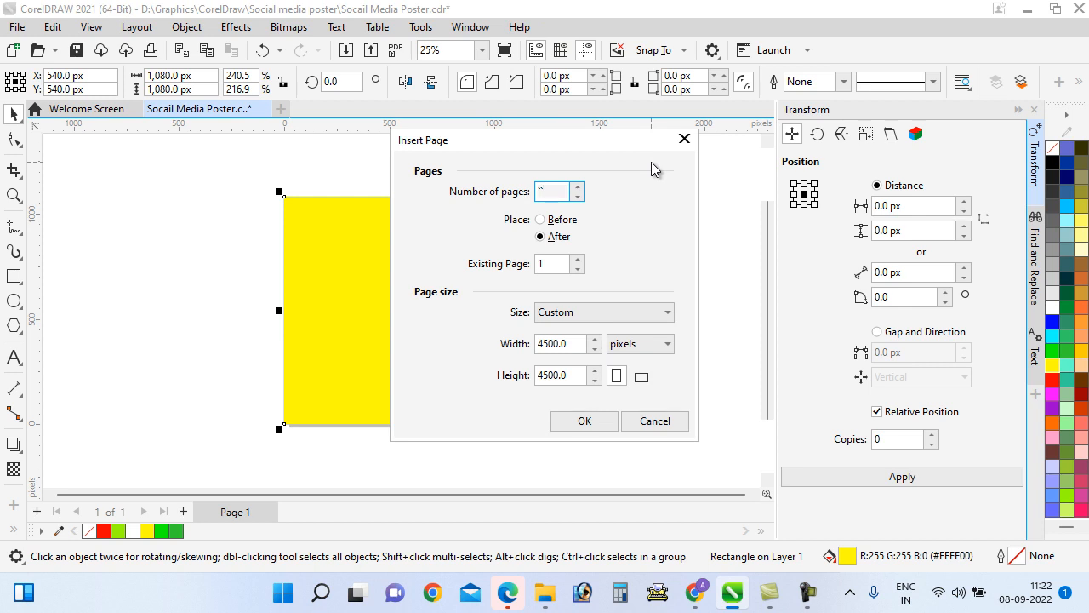
pyautogui.press('Escape')
pyautogui.hotkey('shift', 'pagedown')
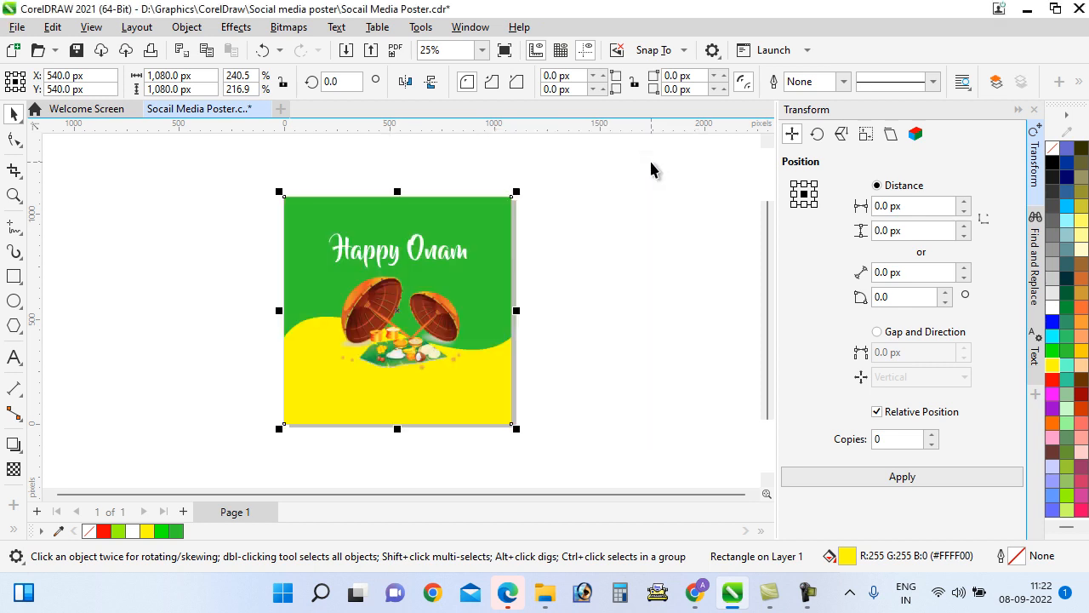
# Try light green and deep yellow background fills, then keep bright yellow
pyautogui.click(542, 379)
pyautogui.click(469, 394)
pyautogui.click(1068, 503)
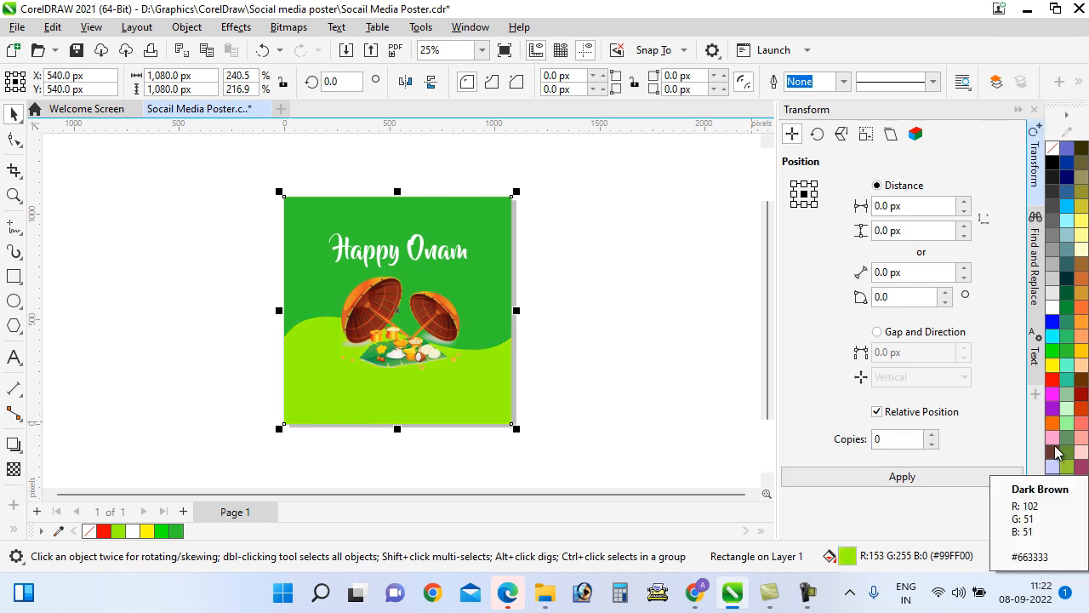
pyautogui.click(1081, 351)
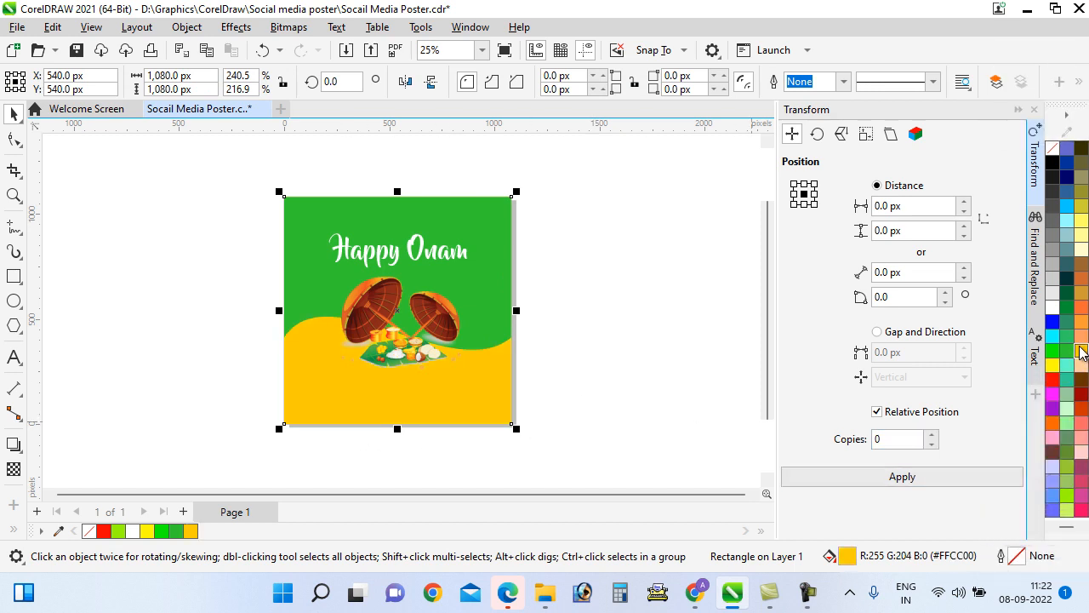
pyautogui.click(1053, 365)
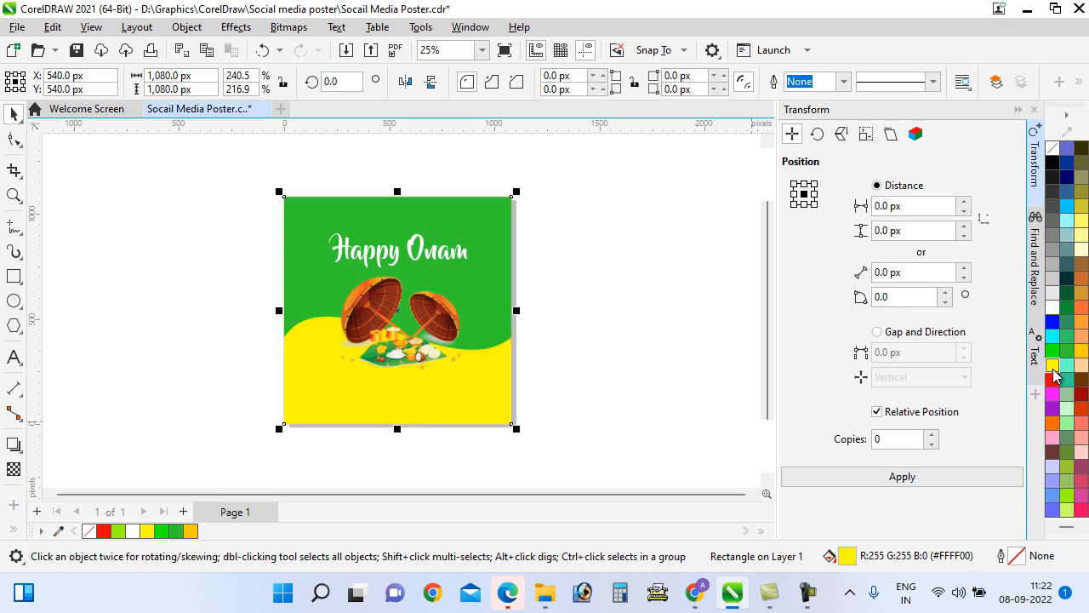
pyautogui.click(594, 474)
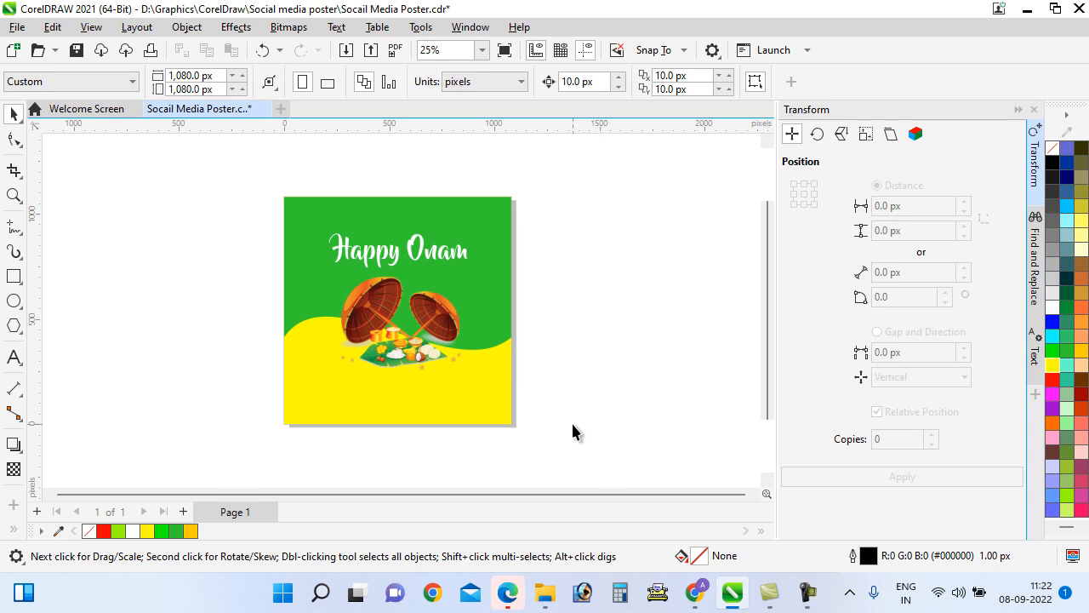
# Enlarge the sadya umbrella image slightly from its top-right corner
pyautogui.click(420, 358)
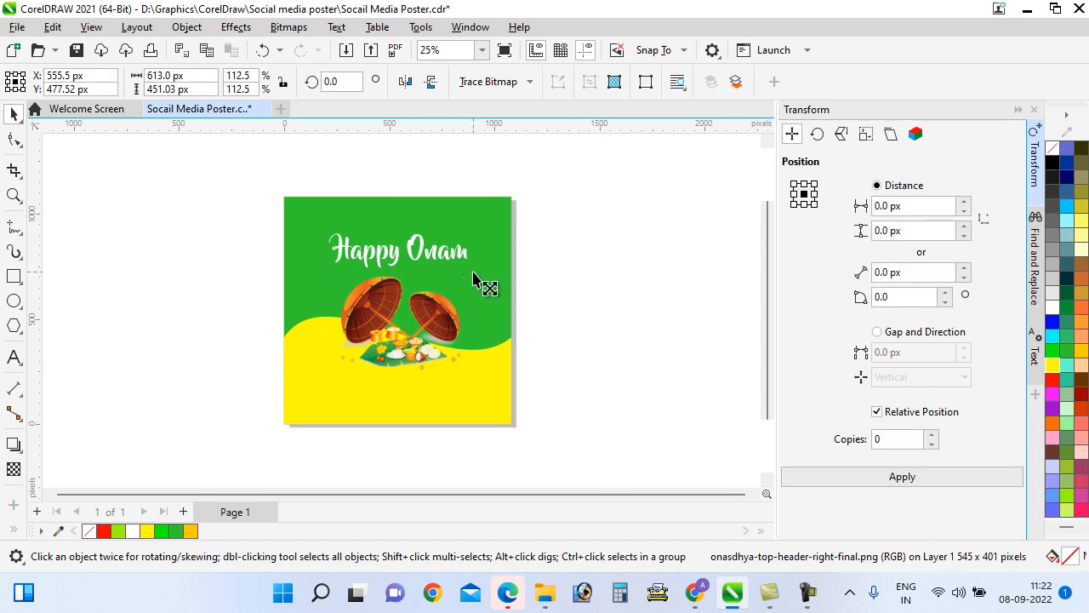
pyautogui.moveTo(473, 272); pyautogui.dragTo(480, 268)
pyautogui.click(631, 330)
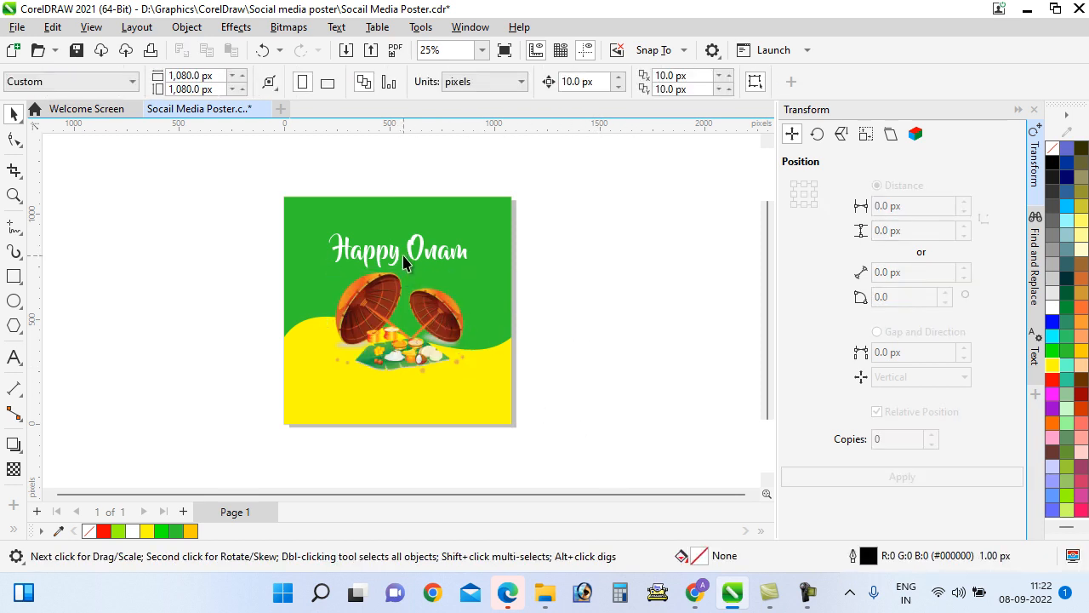
# Select the Happy Onam title and save the poster document
pyautogui.click(399, 254)
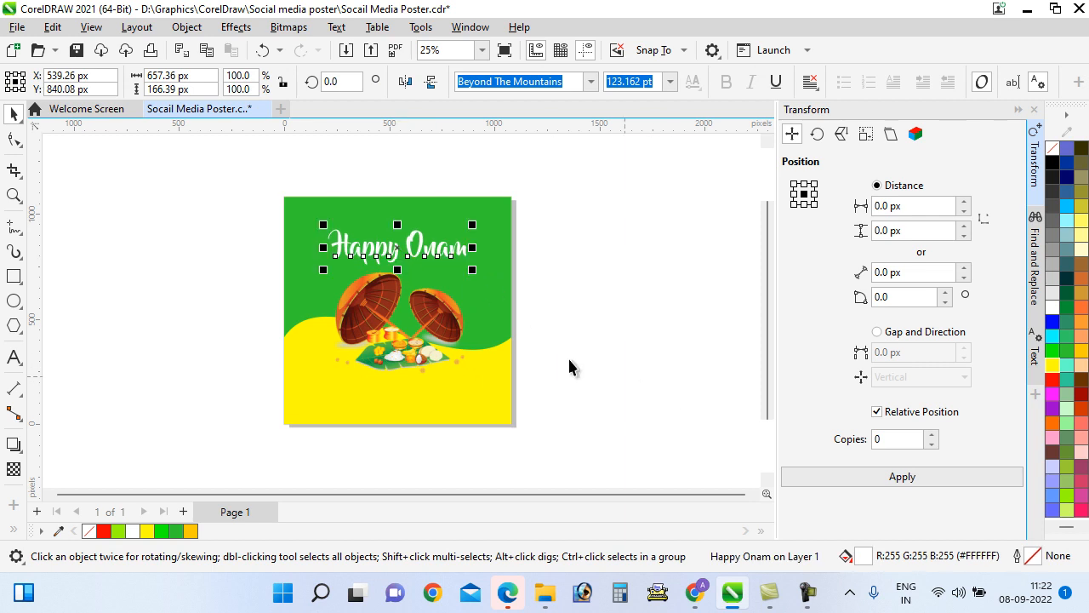
pyautogui.hotkey('ctrl', 's')
pyautogui.click(37, 50)
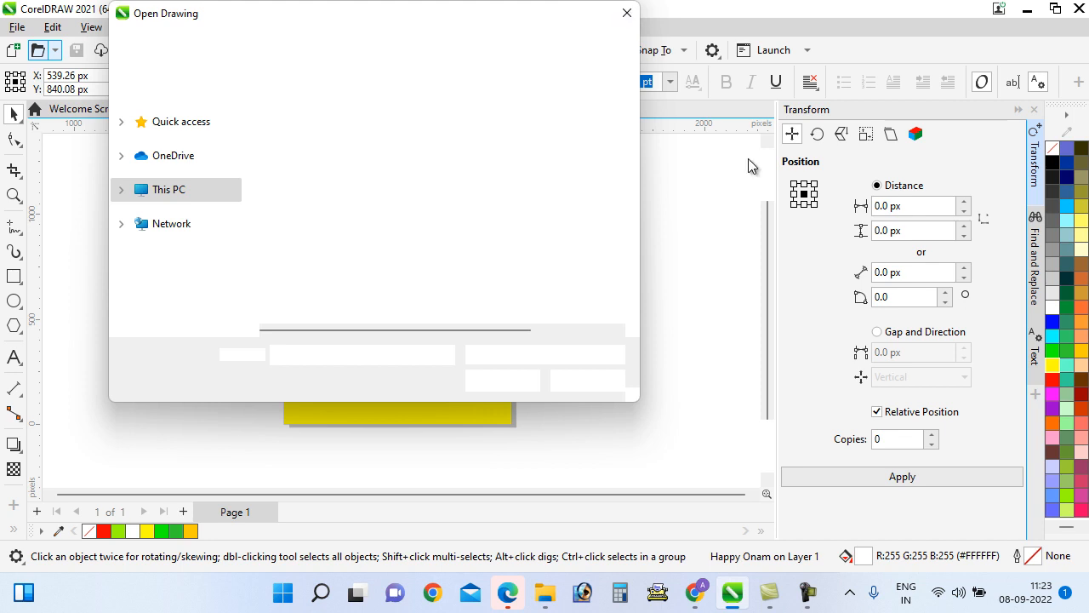
# Start a file import and browse to Graphics > Basic Level > PHOTOSHOP > SOCIAL MEDIA POSTER
pyautogui.click(17, 28)
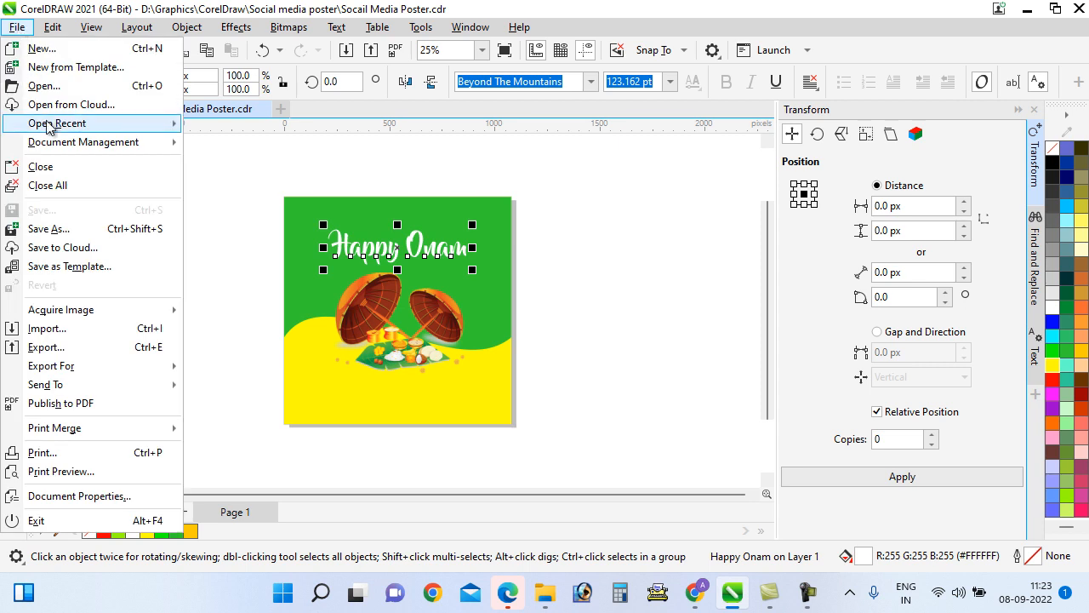
pyautogui.click(62, 332)
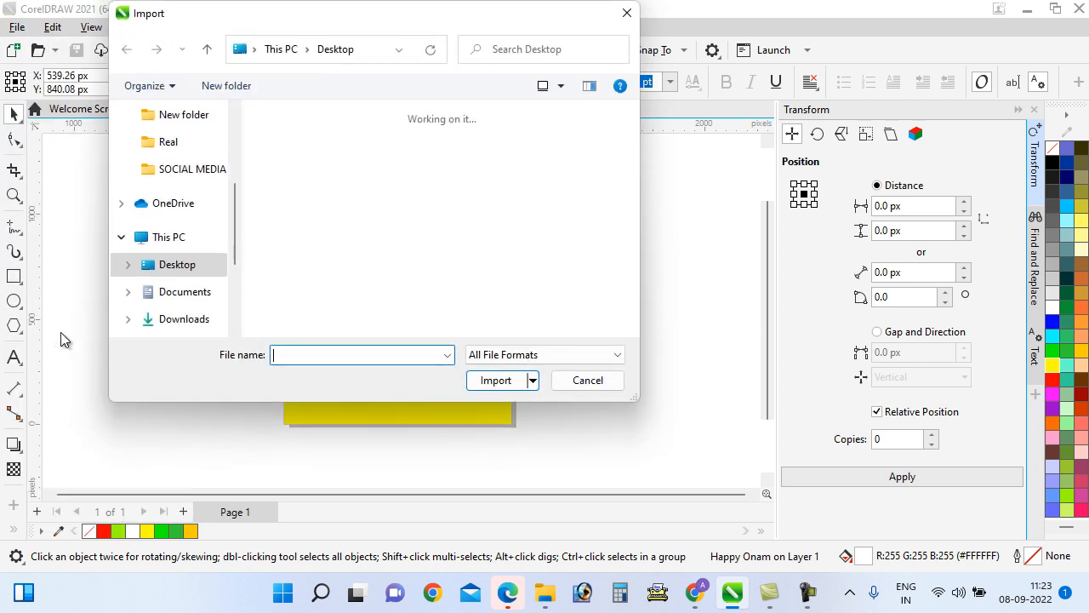
pyautogui.scroll(-3, 239, 230)
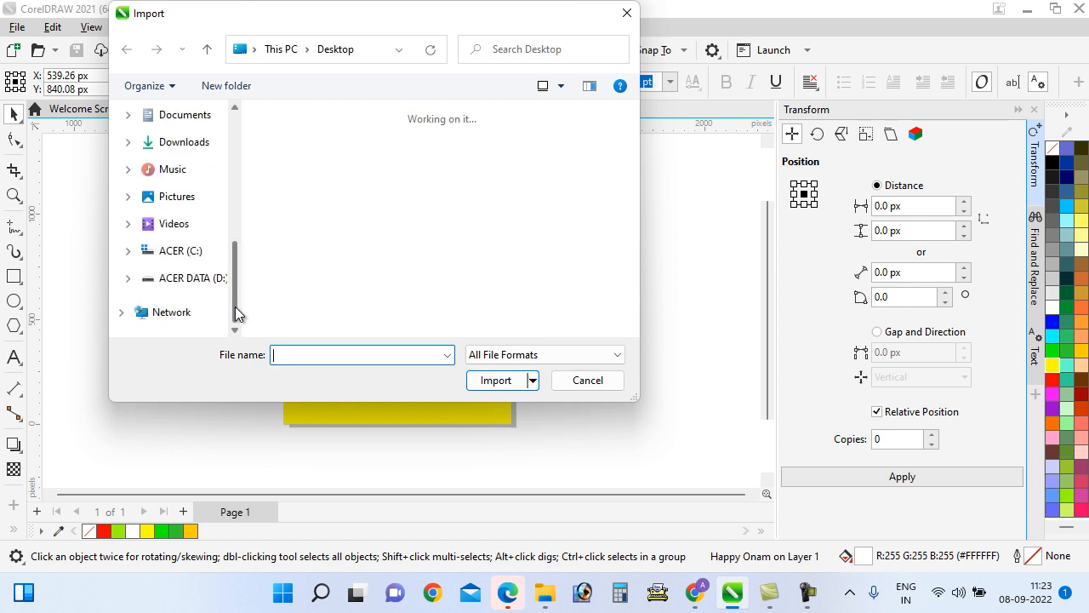
pyautogui.scroll(-3, 332, 273)
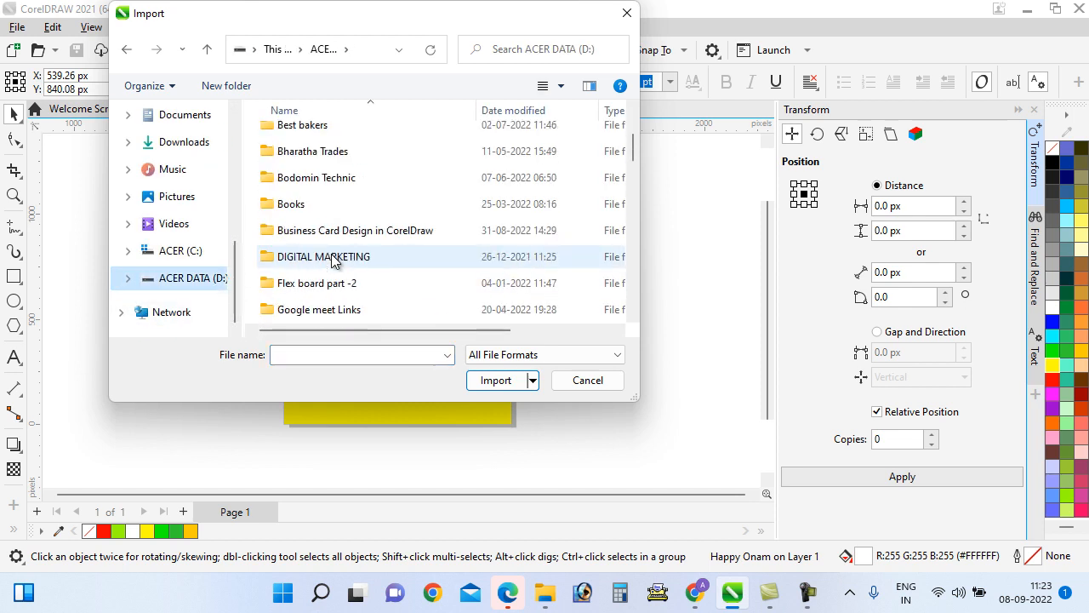
pyautogui.doubleClick(306, 284)
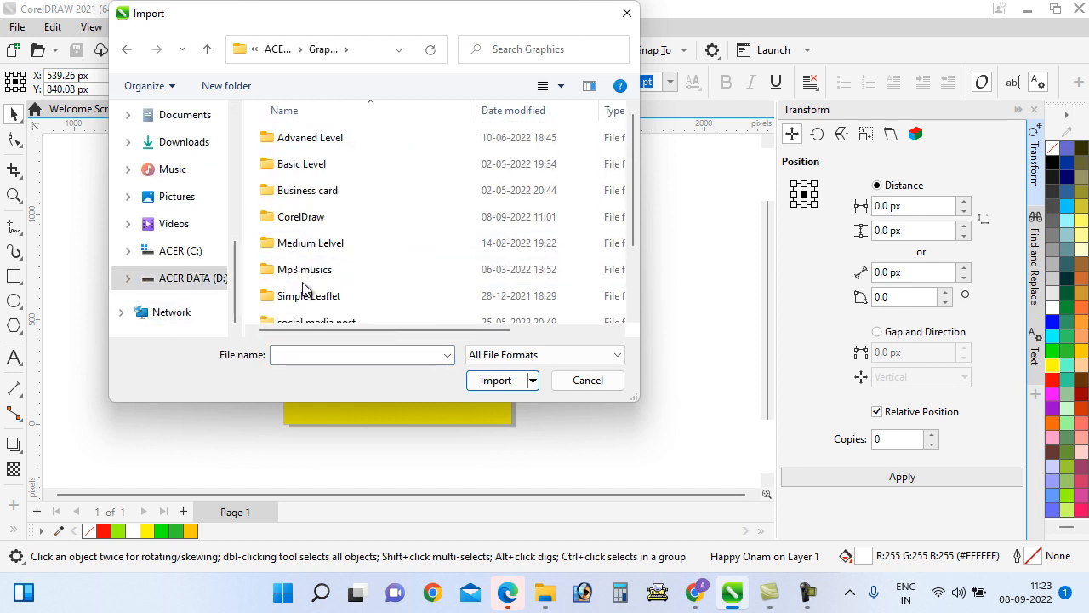
pyautogui.doubleClick(311, 169)
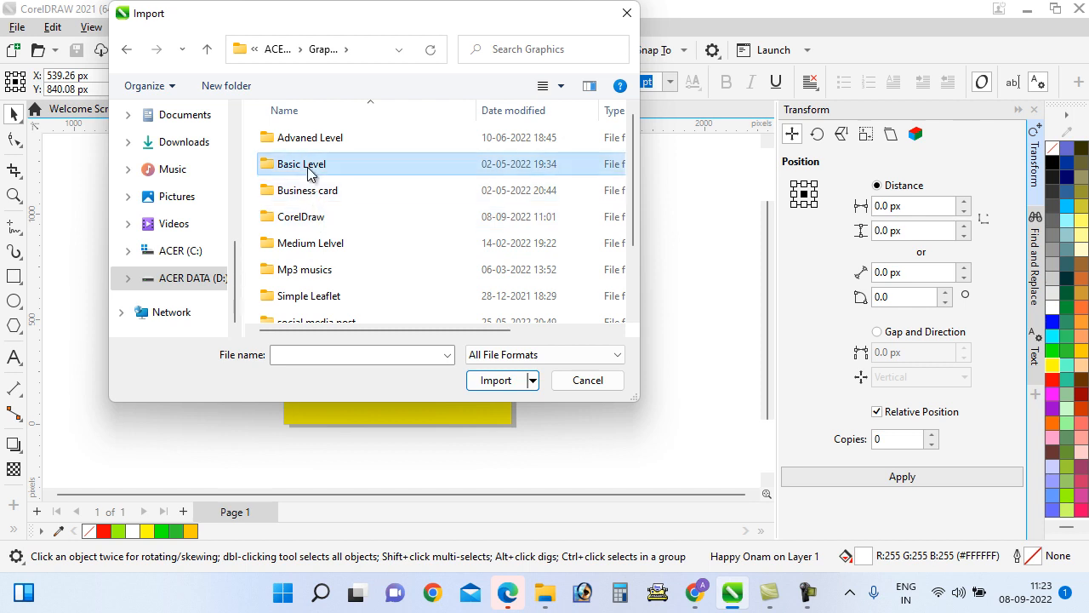
pyautogui.scroll(-3, 316, 185)
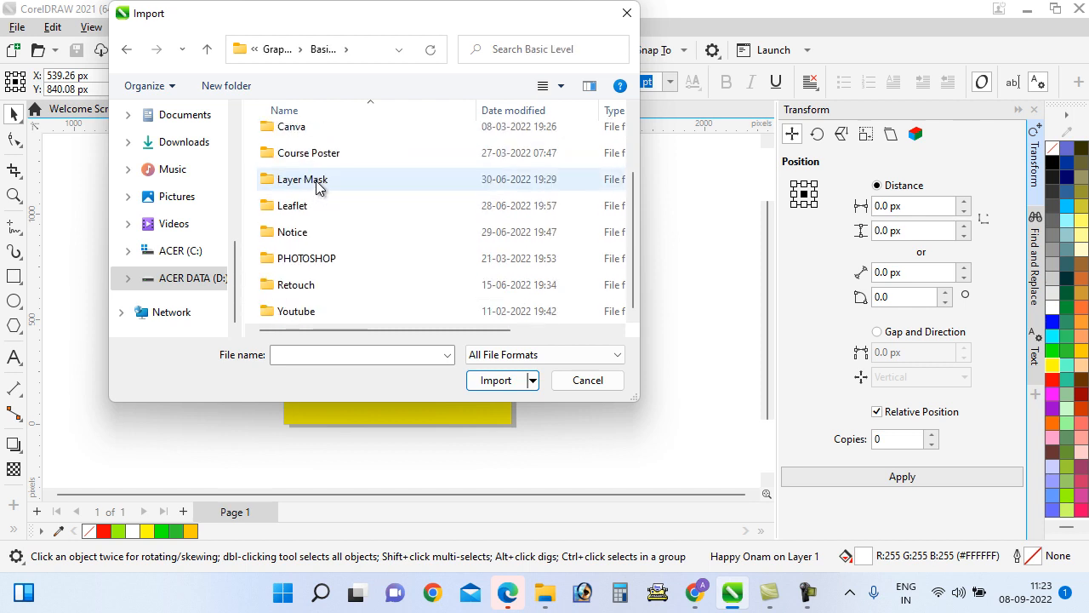
pyautogui.doubleClick(316, 255)
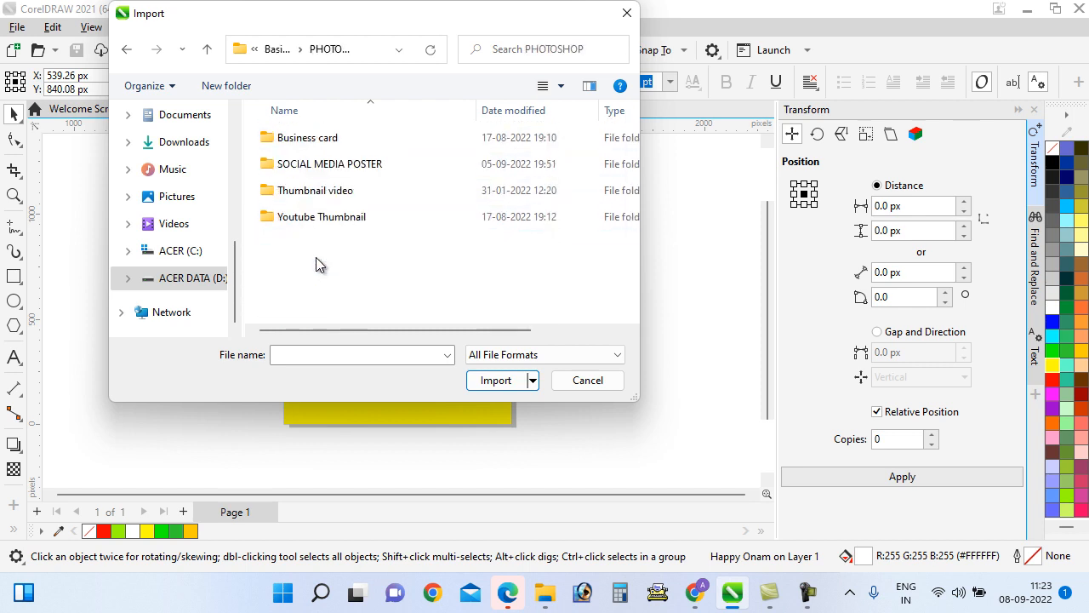
pyautogui.doubleClick(320, 166)
# Import agee-media-seeklogo.eps, accepting the default EPS import options
pyautogui.scroll(-5, 344, 198)
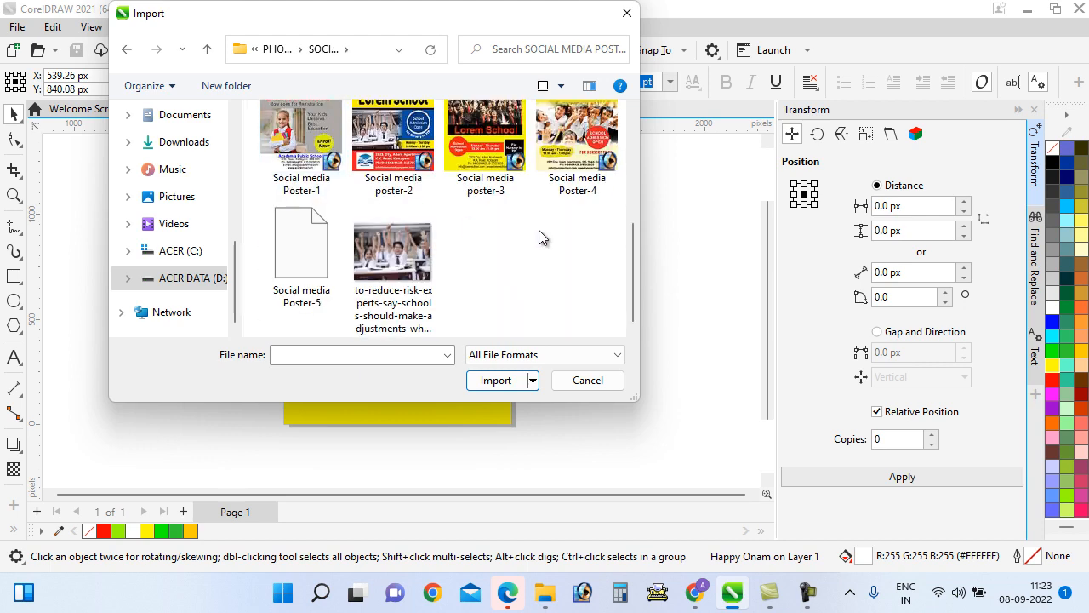
pyautogui.scroll(2, 566, 234)
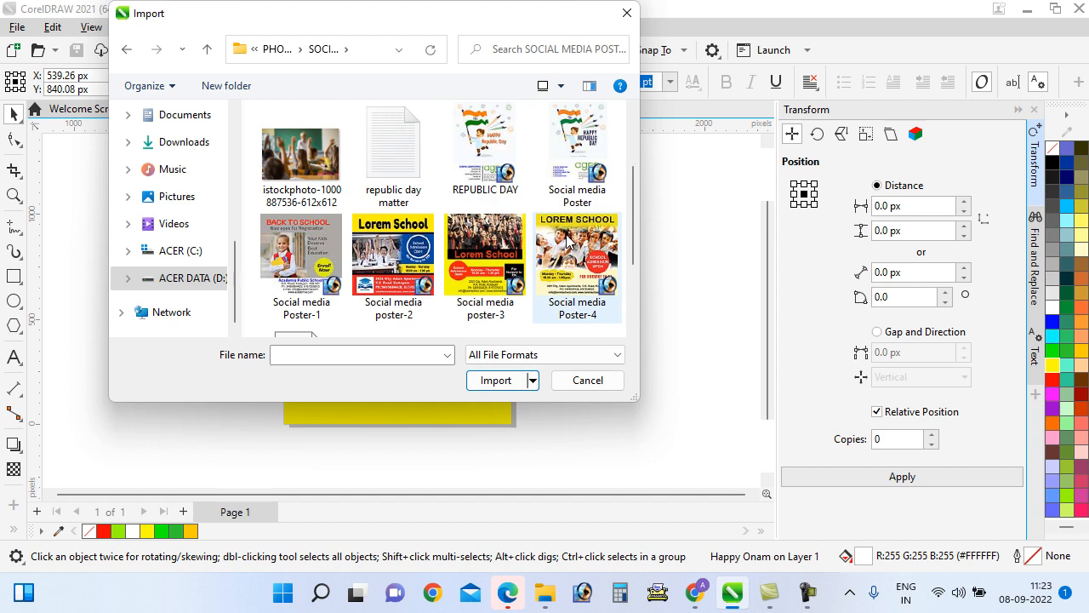
pyautogui.scroll(2, 568, 241)
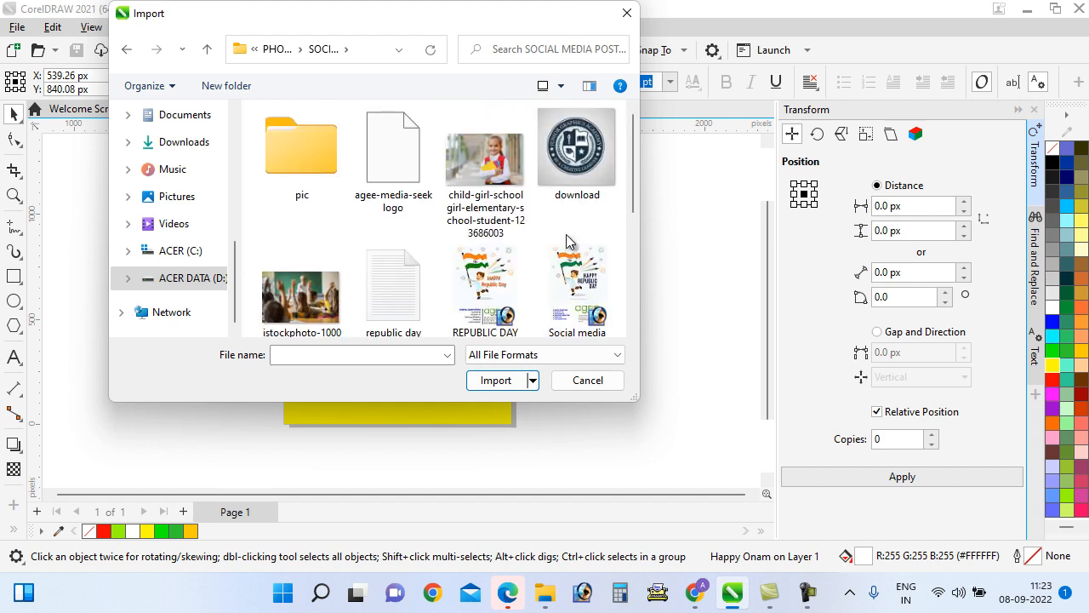
pyautogui.click(400, 171)
pyautogui.click(496, 406)
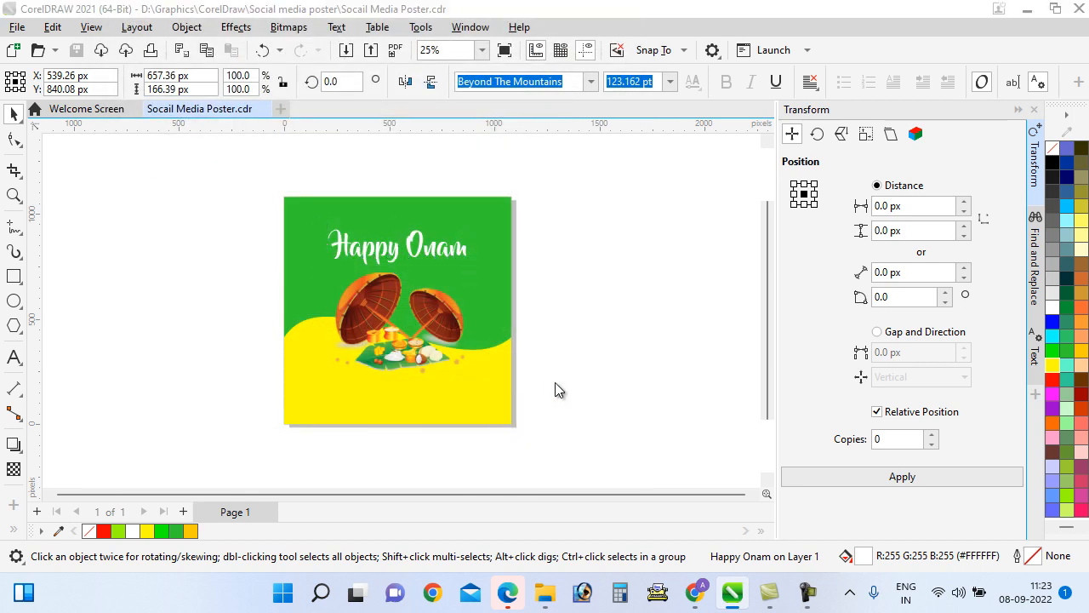
pyautogui.click(524, 362)
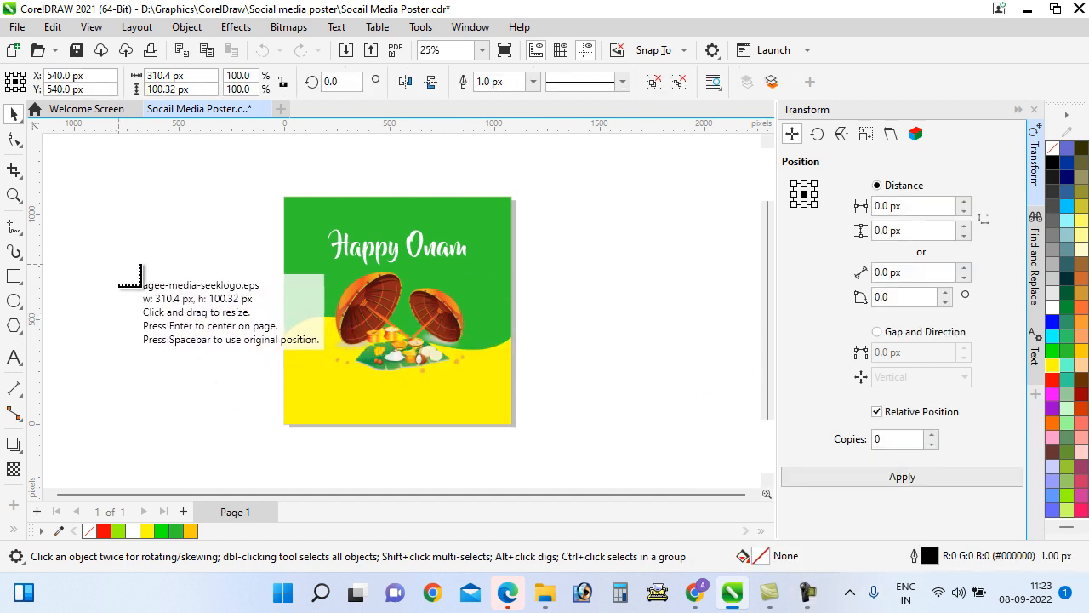
# Place the imported logo in the poster's bottom-left yellow area
pyautogui.click(119, 264)
pyautogui.moveTo(149, 274); pyautogui.dragTo(341, 417)
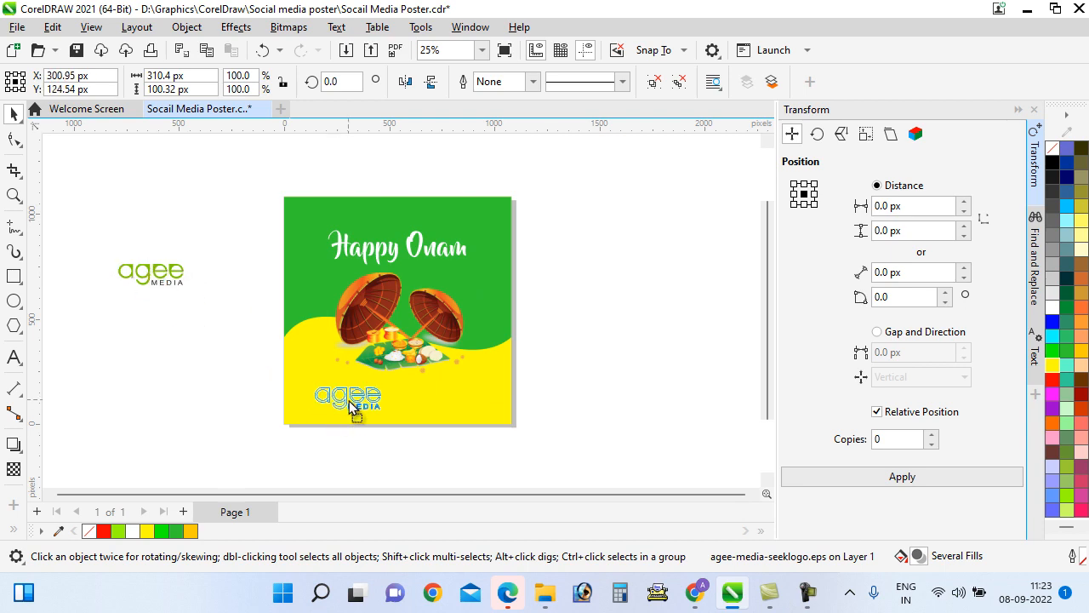
pyautogui.click(342, 439)
pyautogui.scroll(4, 358, 402)
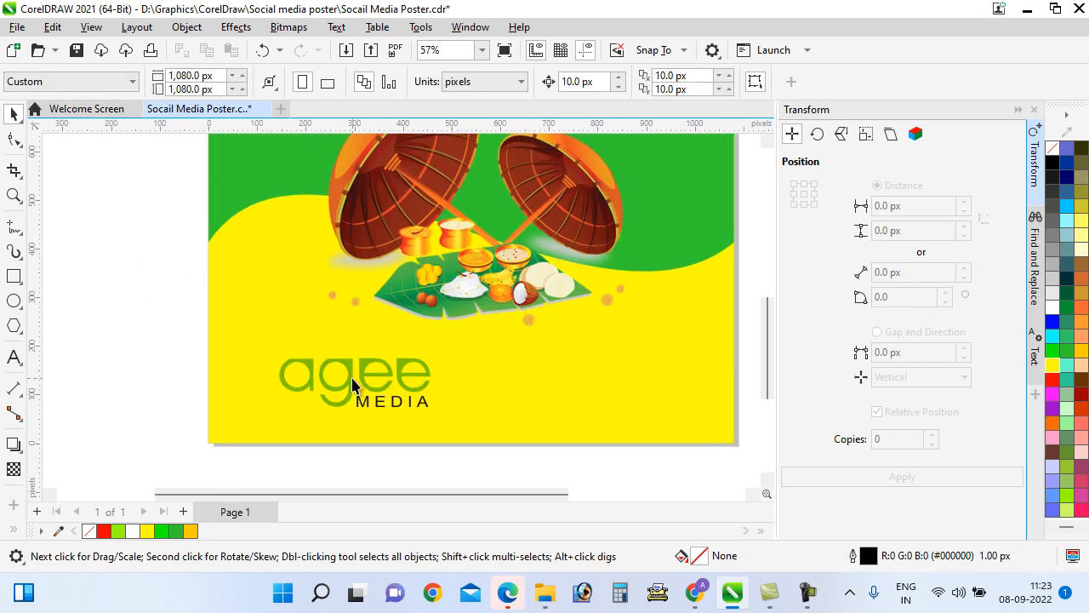
pyautogui.scroll(2, 353, 385)
# Try olive, bright green and black fills on the logo's letter g
pyautogui.keyDown('ctrl'); pyautogui.click(353, 381); pyautogui.keyUp('ctrl')
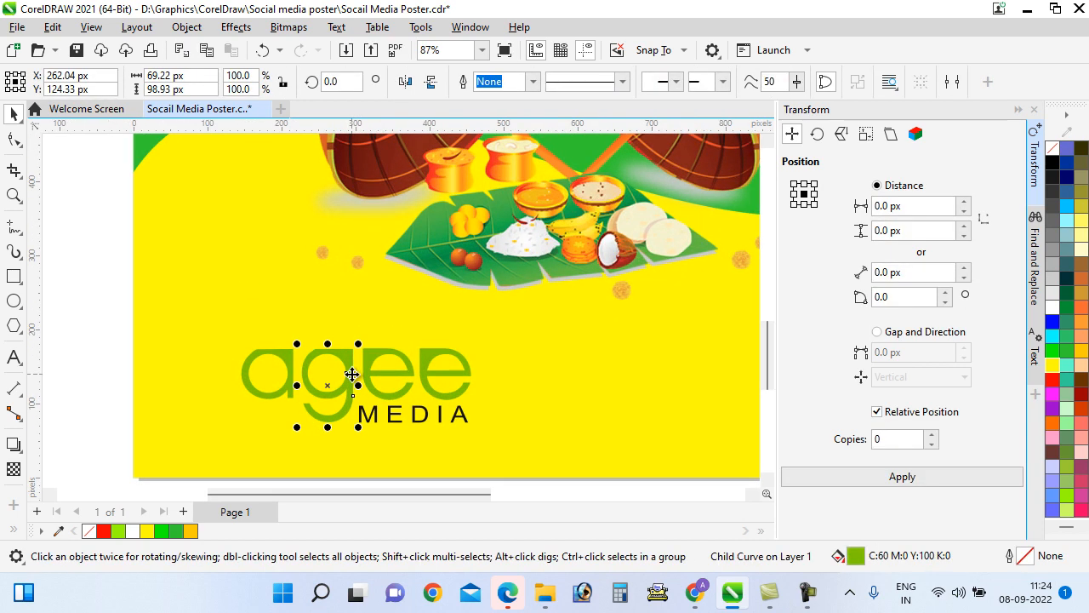
pyautogui.click(1068, 457)
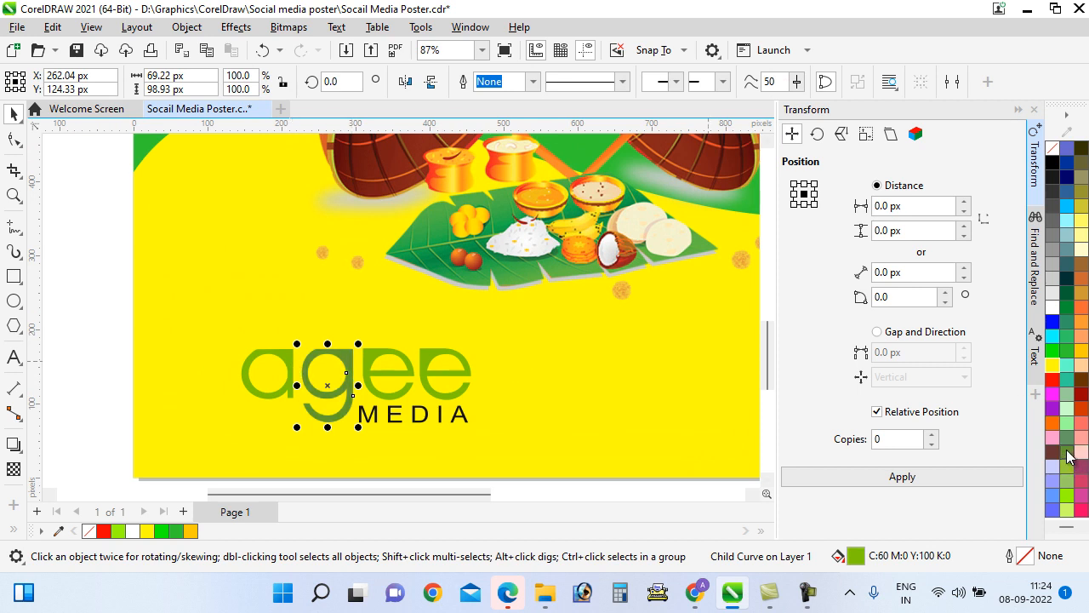
pyautogui.click(1067, 358)
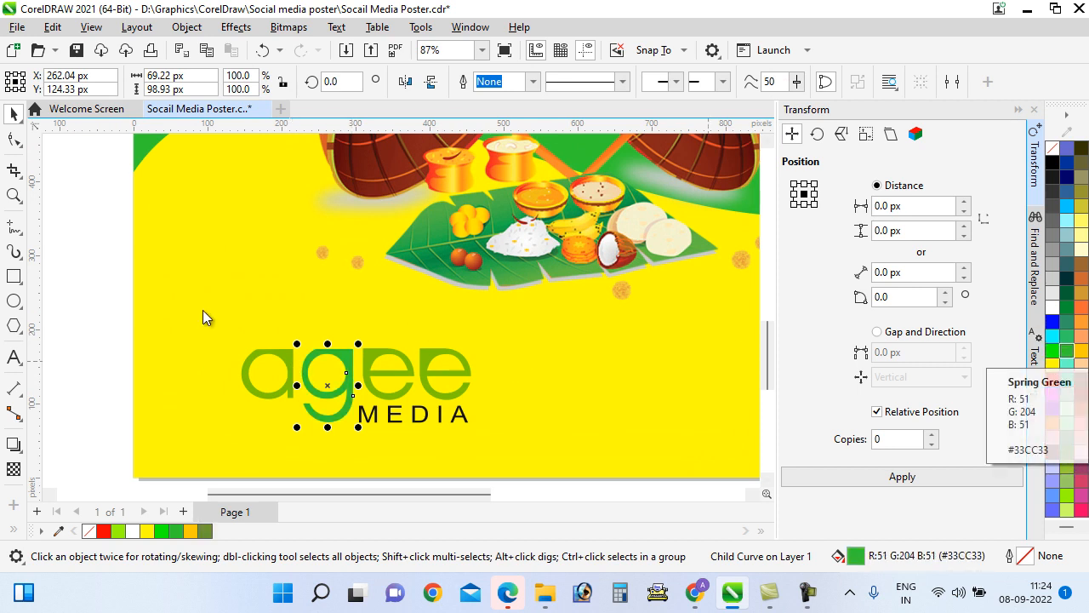
pyautogui.click(1052, 163)
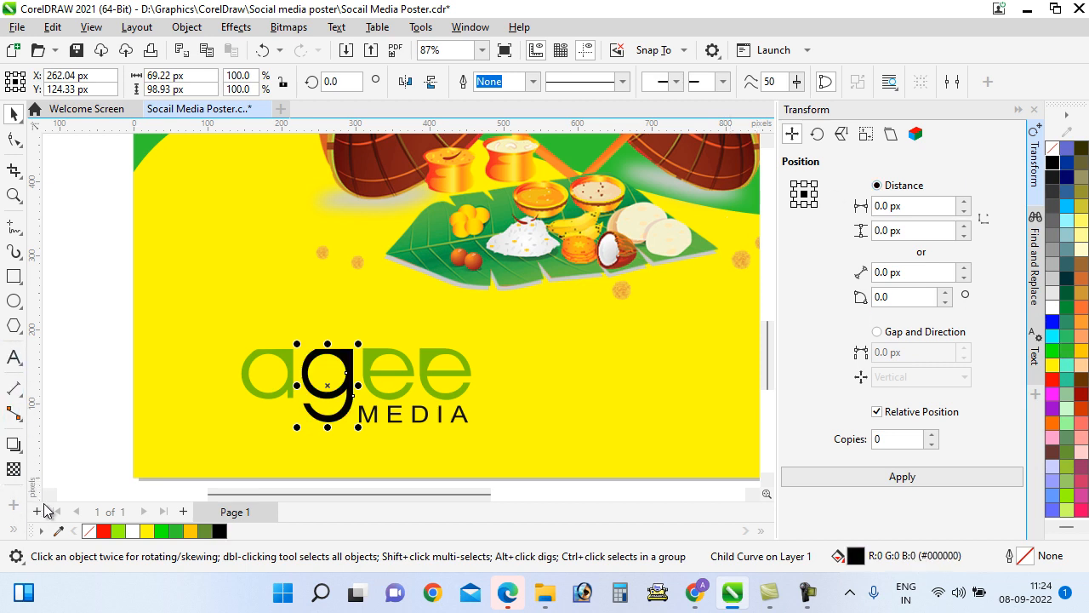
pyautogui.click(58, 532)
pyautogui.click(15, 113)
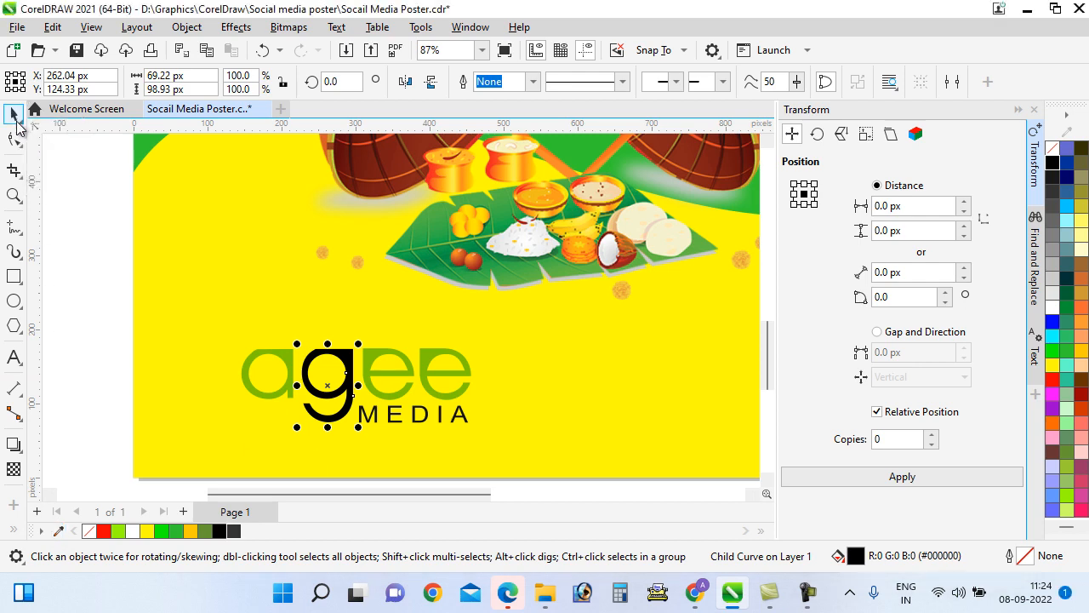
# Make every letter of the agee media logo black
pyautogui.click(84, 255)
pyautogui.click(287, 361)
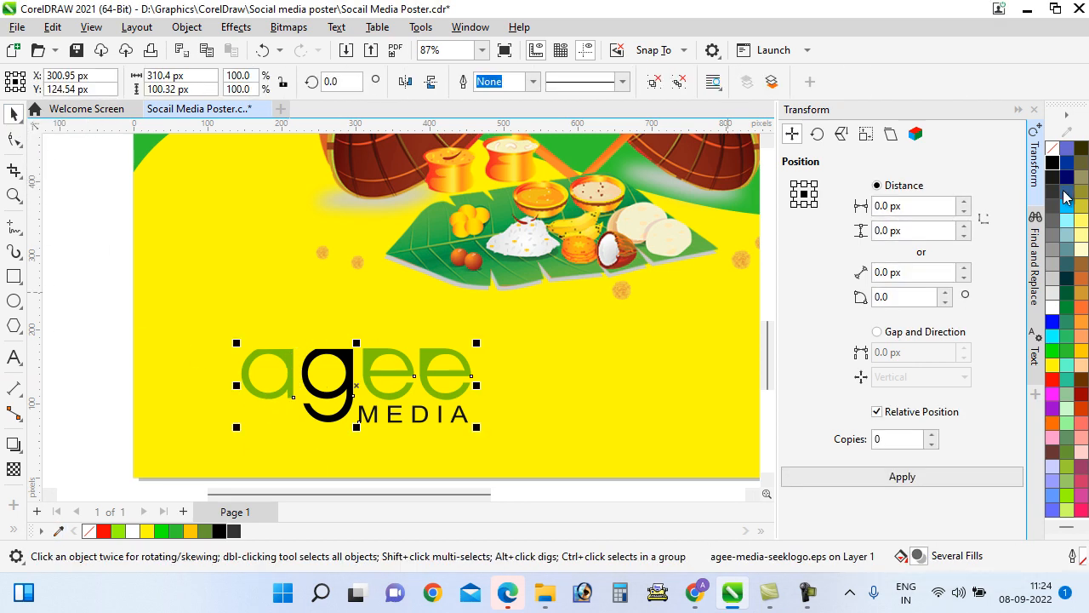
pyautogui.click(1053, 162)
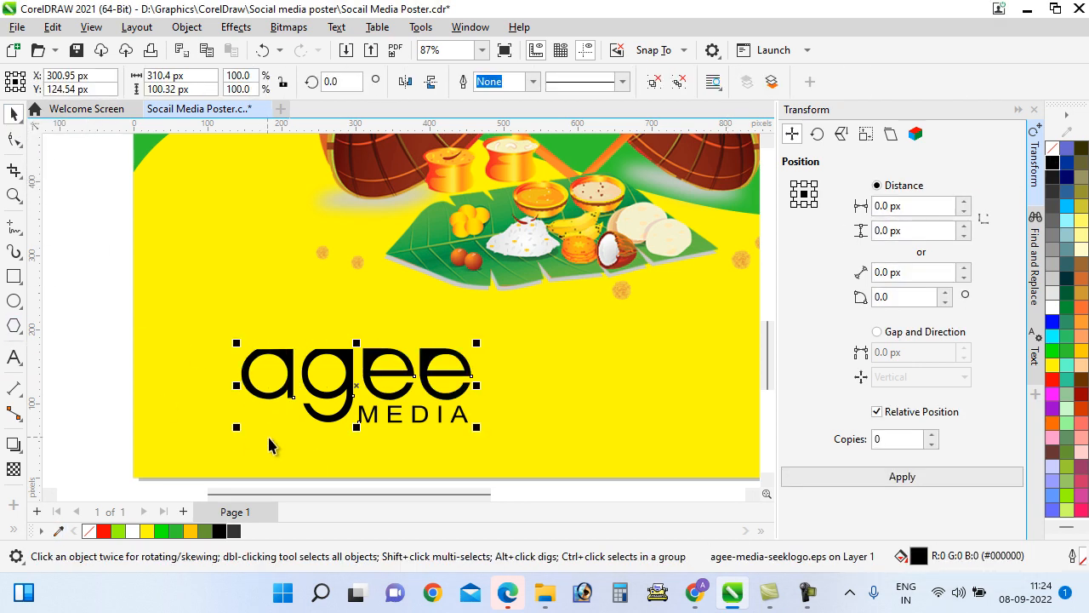
# Shrink the agee media logo to about 84% near the bottom centre
pyautogui.scroll(-4, 263, 477)
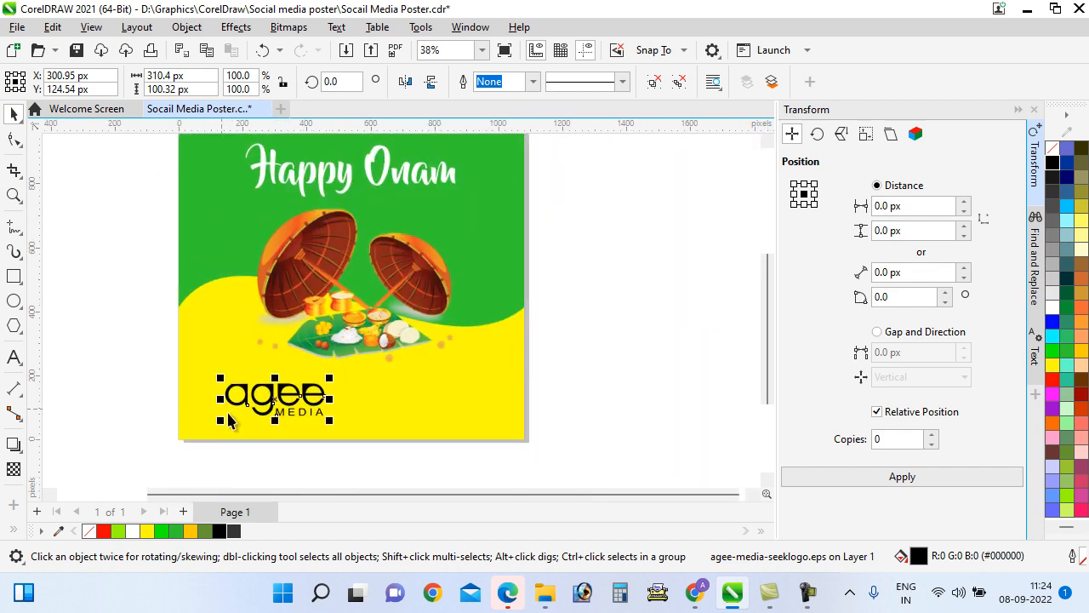
pyautogui.scroll(1, 176, 390)
pyautogui.scroll(-1, 354, 429)
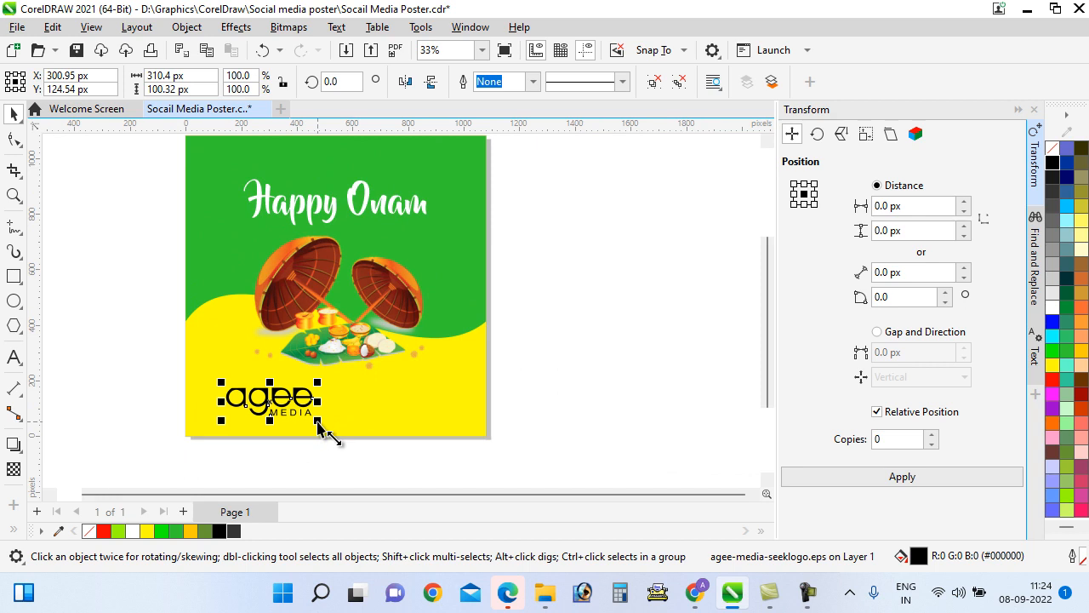
pyautogui.moveTo(318, 424); pyautogui.dragTo(342, 404)
pyautogui.click(532, 410)
# Save the poster file
pyautogui.scroll(1, 386, 375)
pyautogui.scroll(1, 386, 385)
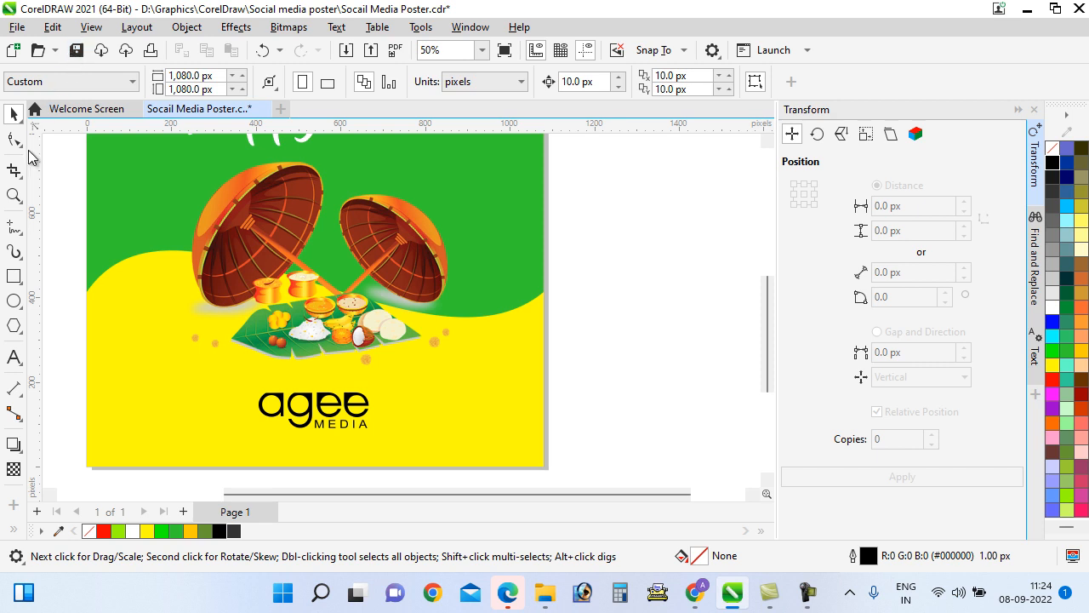
pyautogui.hotkey('ctrl', 's')
# Start a text object right of the agee media logo and type the shop's street address
pyautogui.click(14, 357)
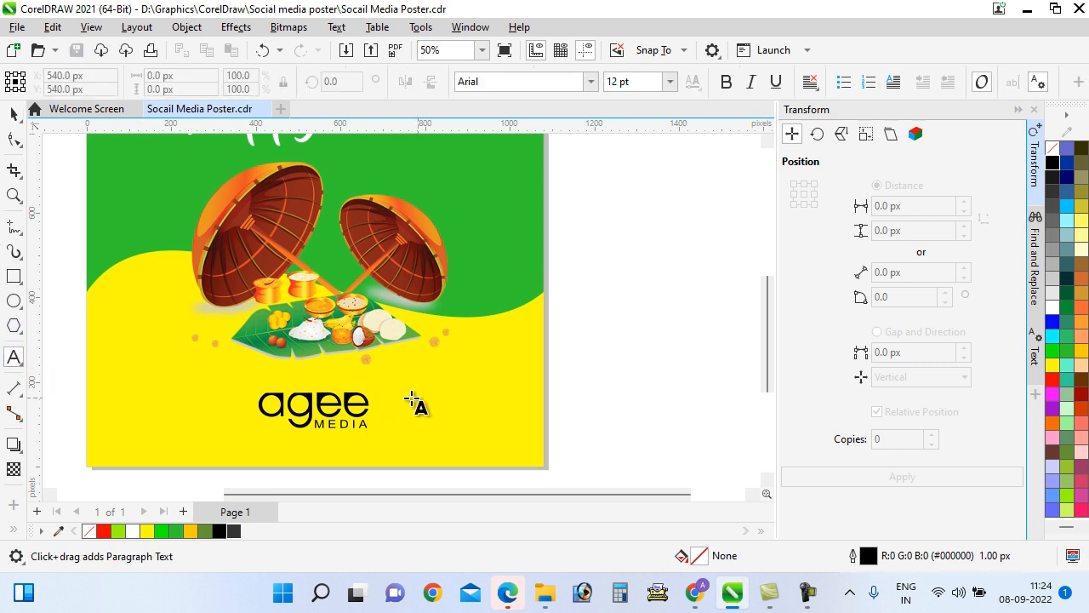
pyautogui.click(403, 400)
pyautogui.write('K')
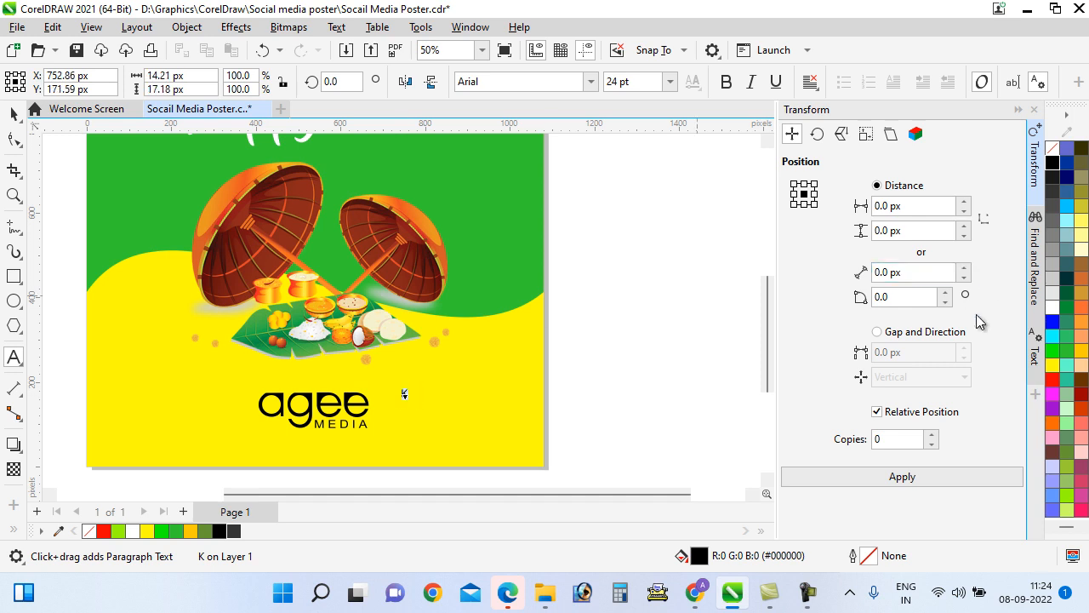
pyautogui.write('2')
pyautogui.scroll(2, 442, 390)
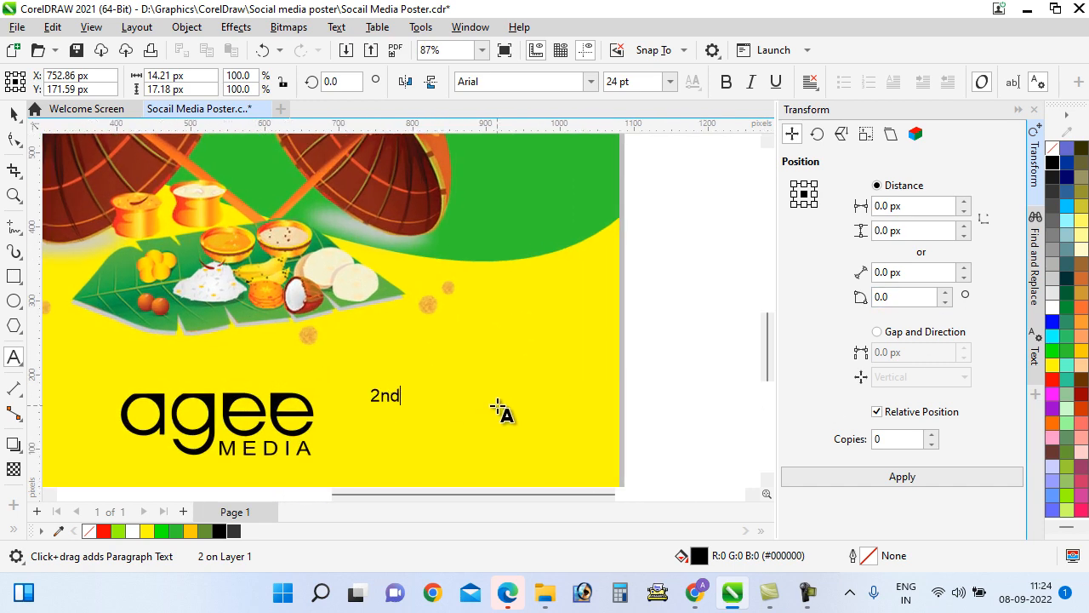
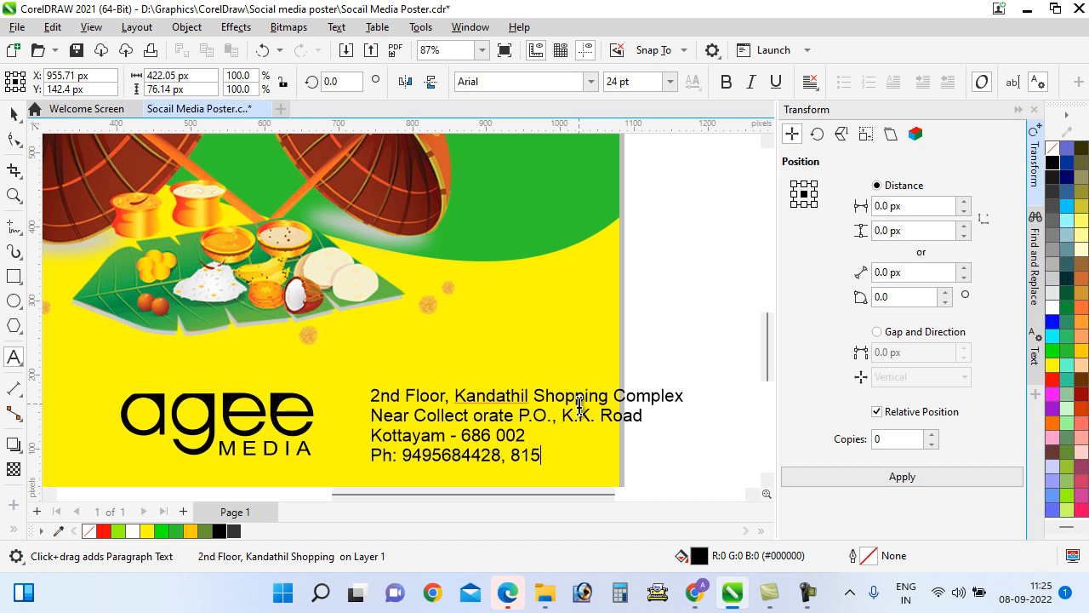
# Add the shop's phone number, e-mail line and a web line to the address block
pyautogui.write('e-mail')
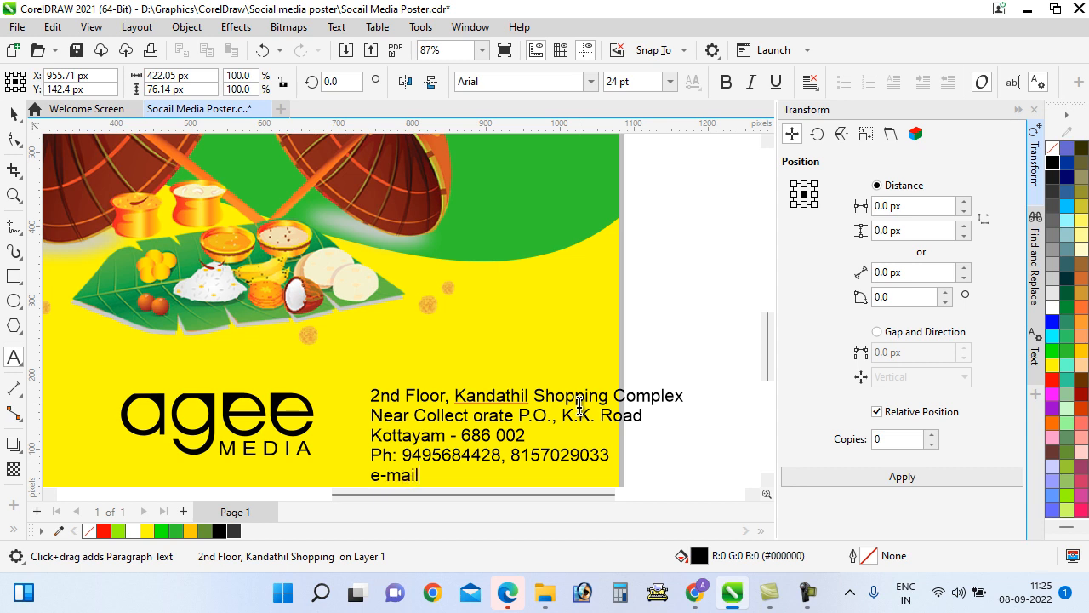
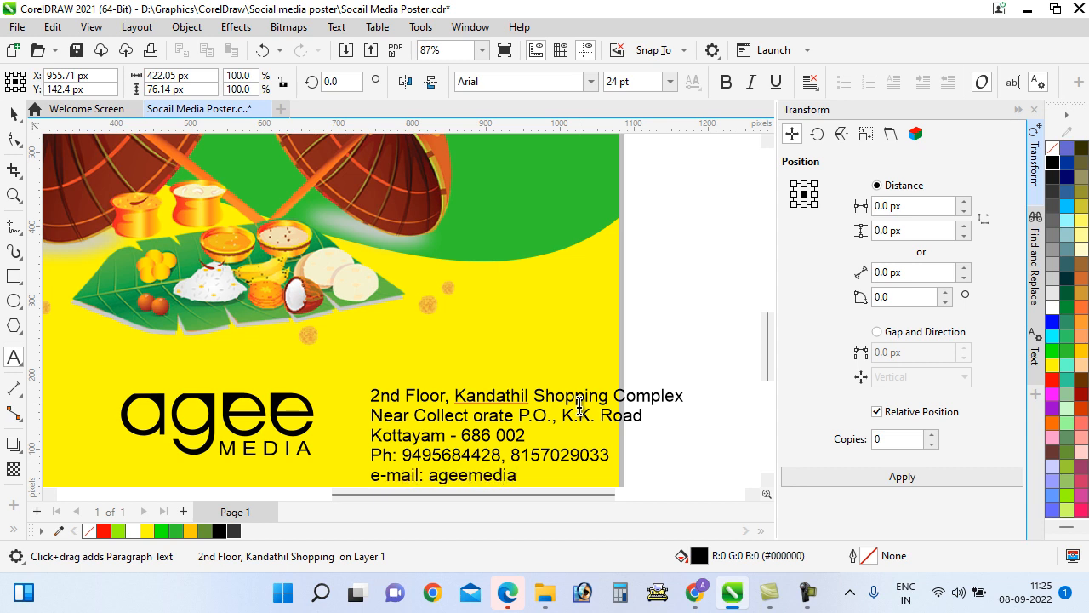
pyautogui.press('Return')
pyautogui.write('we')
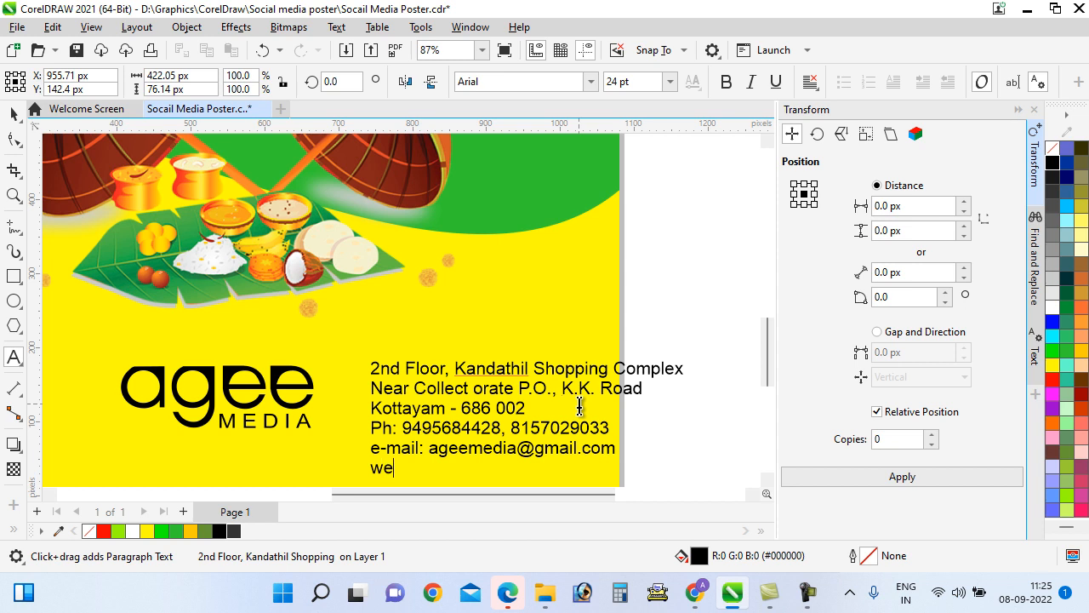
pyautogui.press('BackSpace')
pyautogui.write('eb: www.ageemedia')
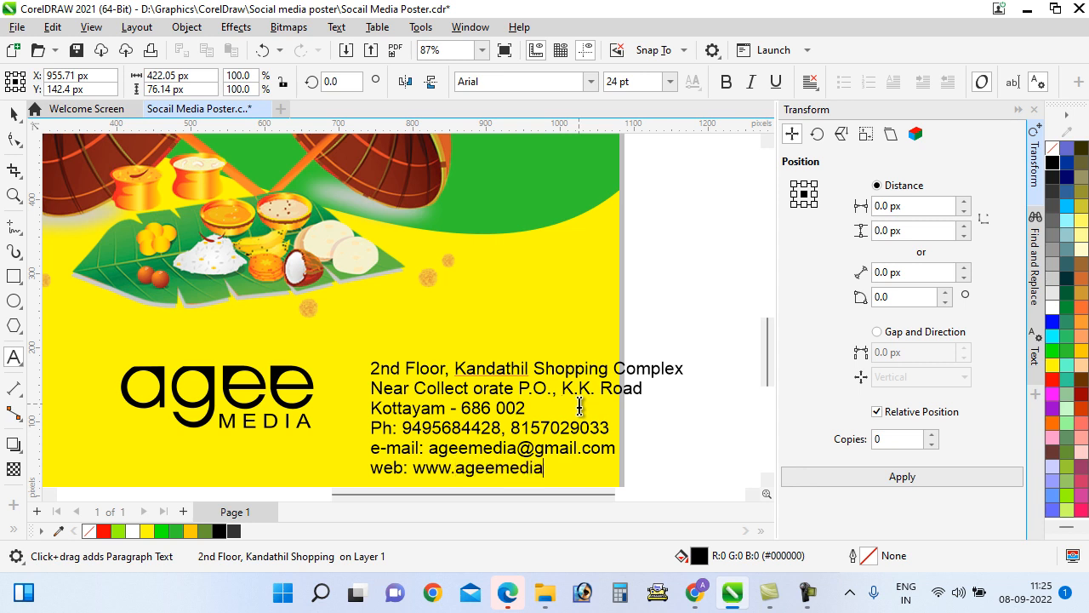
pyautogui.write('.in')
# Set the address text to 16 pt and move it left, closer to the logo
pyautogui.click(14, 113)
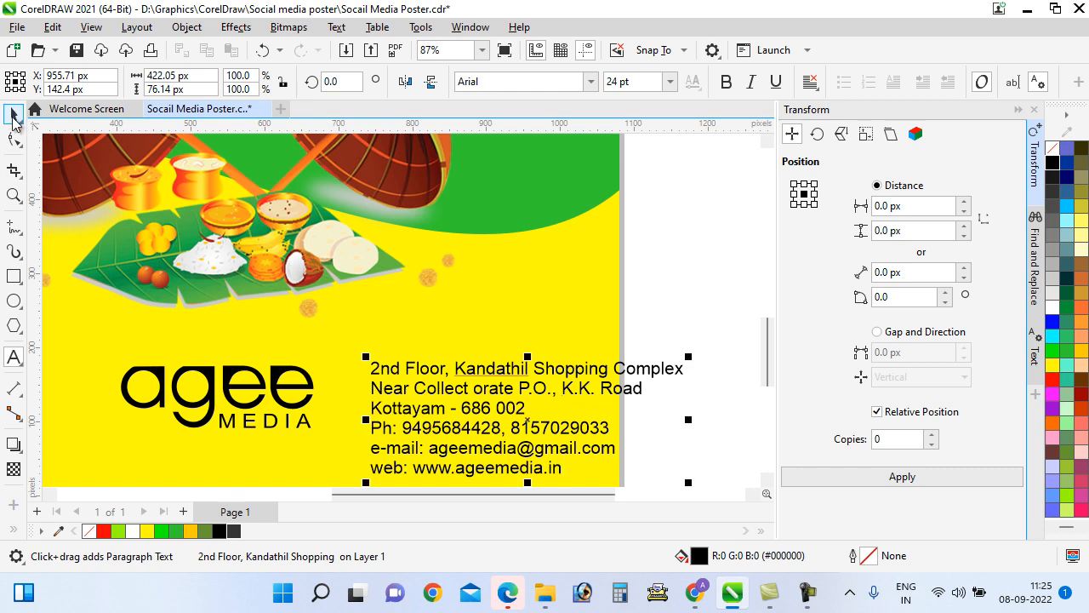
pyautogui.click(669, 82)
pyautogui.click(629, 235)
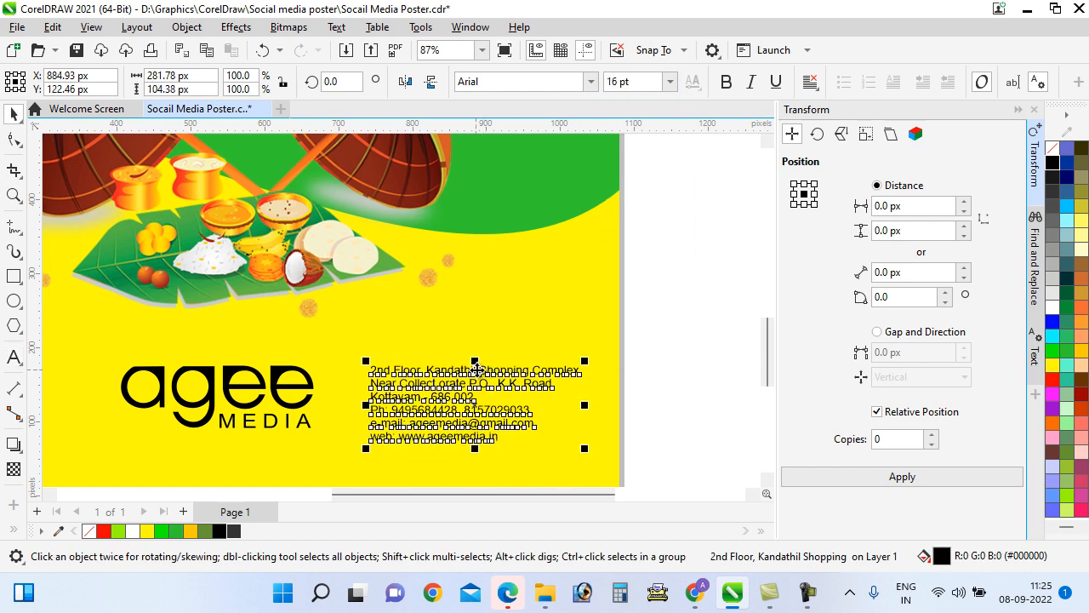
pyautogui.click(447, 379)
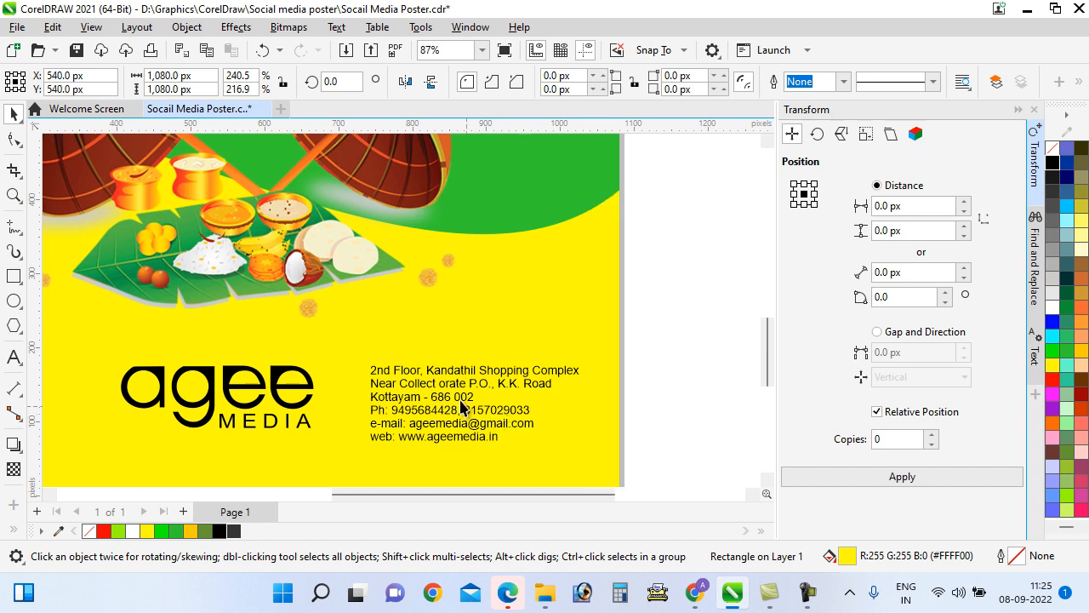
pyautogui.moveTo(468, 379); pyautogui.dragTo(425, 376)
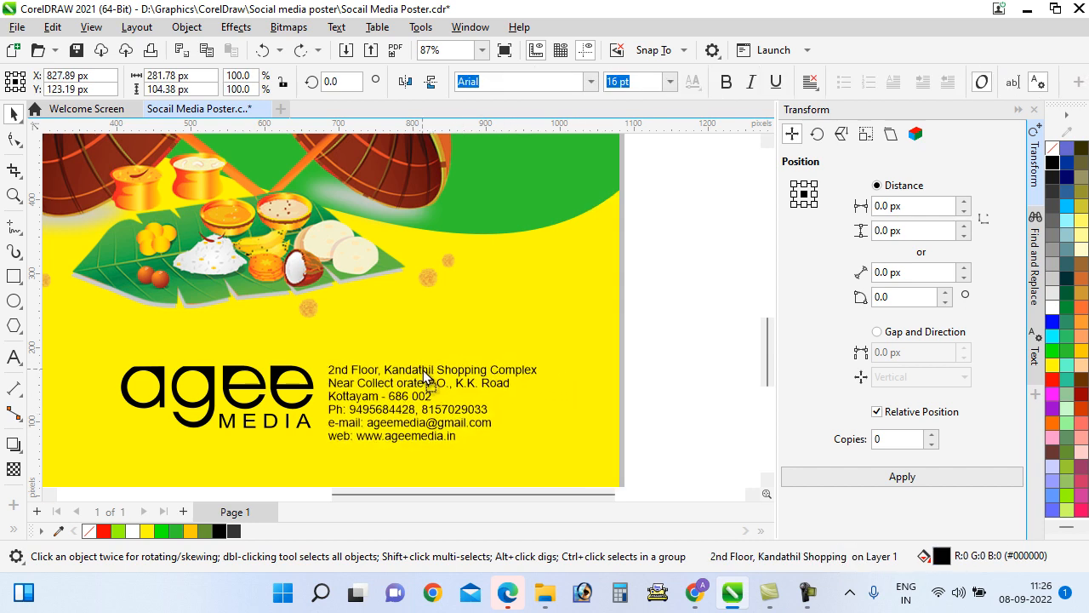
pyautogui.click(659, 412)
# Save the poster with Ctrl+S
pyautogui.scroll(-4, 601, 419)
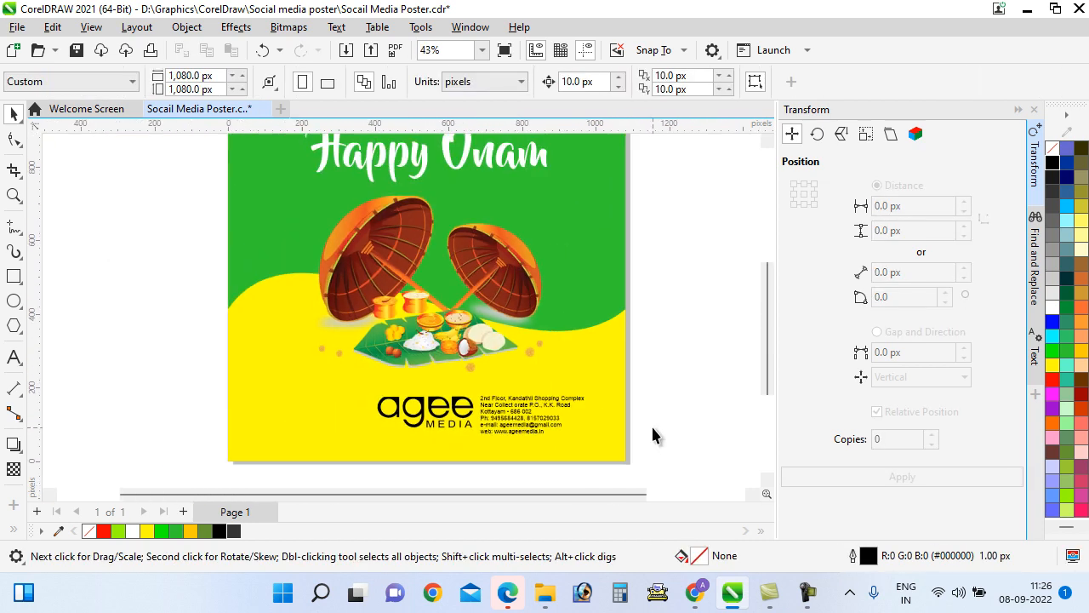
pyautogui.scroll(-1, 652, 434)
pyautogui.scroll(1, 596, 403)
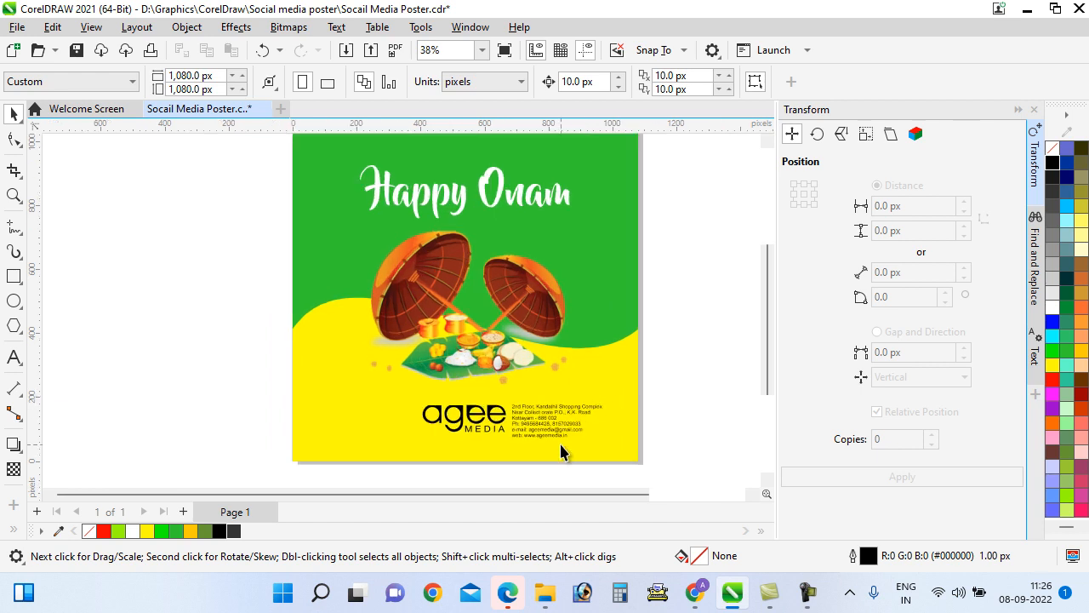
pyautogui.scroll(-1, 561, 446)
pyautogui.scroll(1, 542, 398)
pyautogui.hotkey('ctrl', 's')
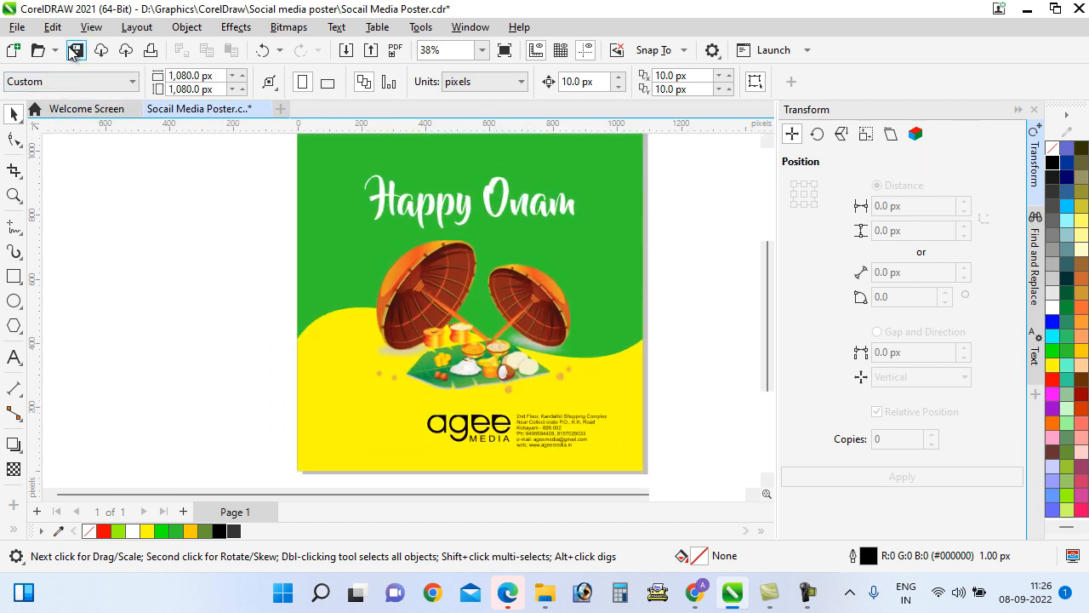
# Nudge the Happy Onam title up and left, save again, and switch to Typeit
pyautogui.scroll(-1, 464, 319)
pyautogui.scroll(1, 474, 189)
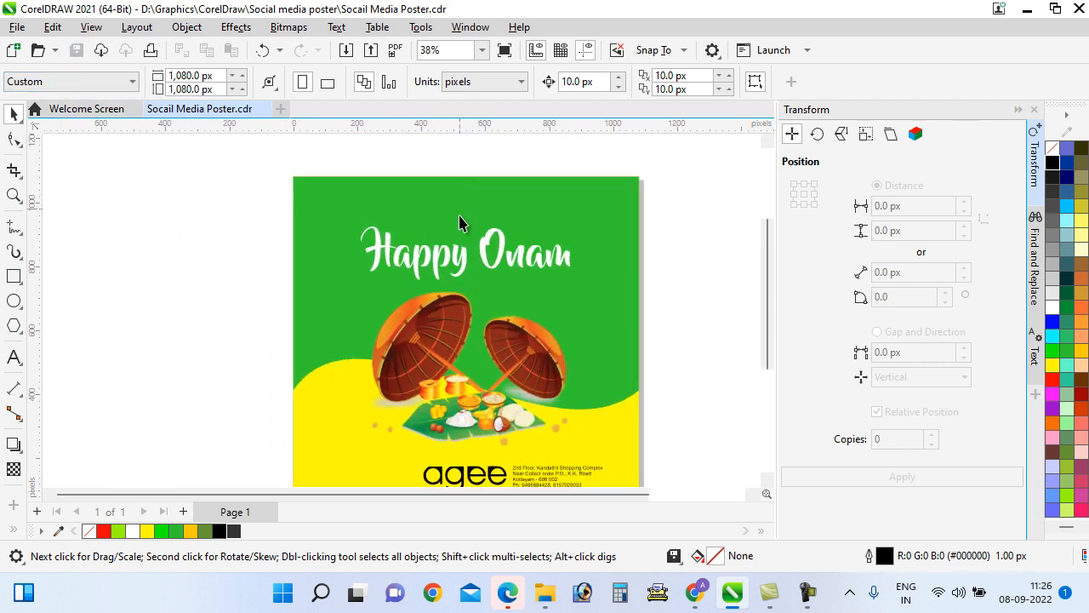
pyautogui.moveTo(453, 249); pyautogui.dragTo(449, 223)
pyautogui.scroll(-1, 465, 175)
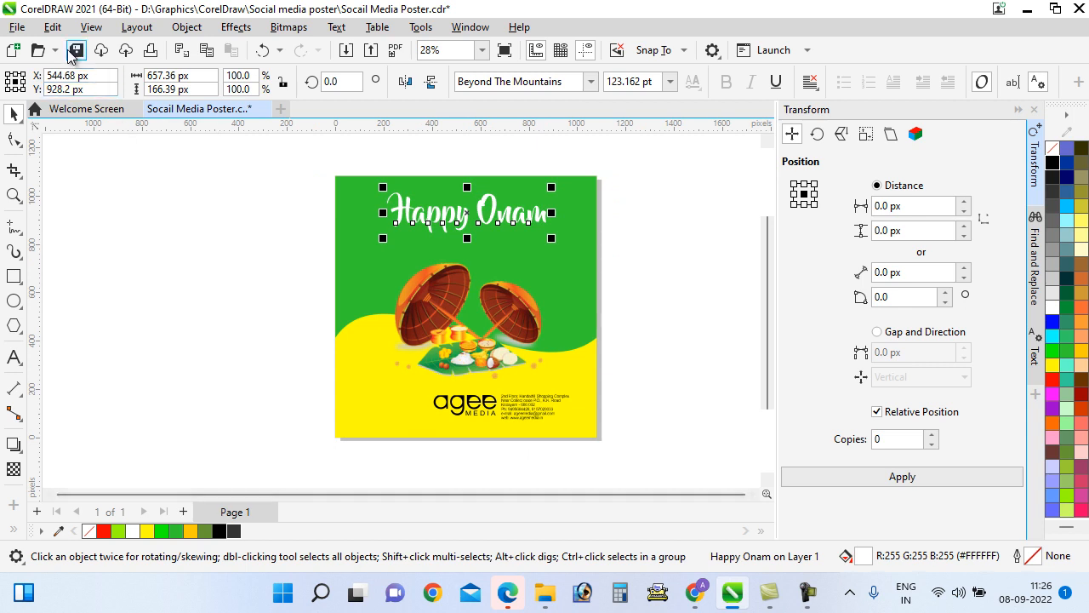
pyautogui.hotkey('ctrl', 's')
pyautogui.click(663, 599)
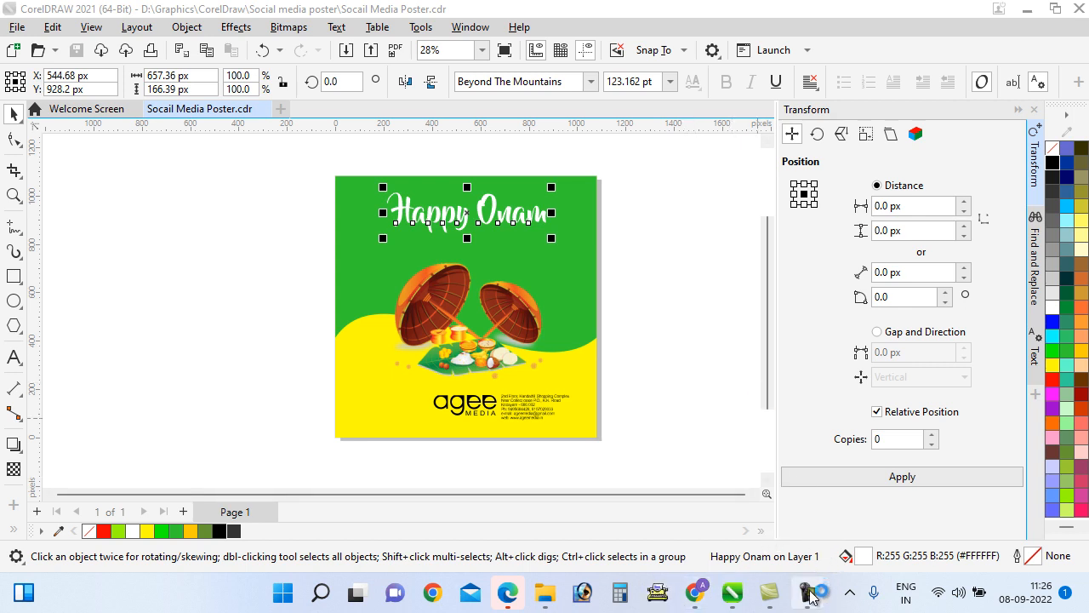
# Finish the Malayalam Onam greeting in Typeit, copy it, and minimize Typeit
pyautogui.moveTo(810, 598)
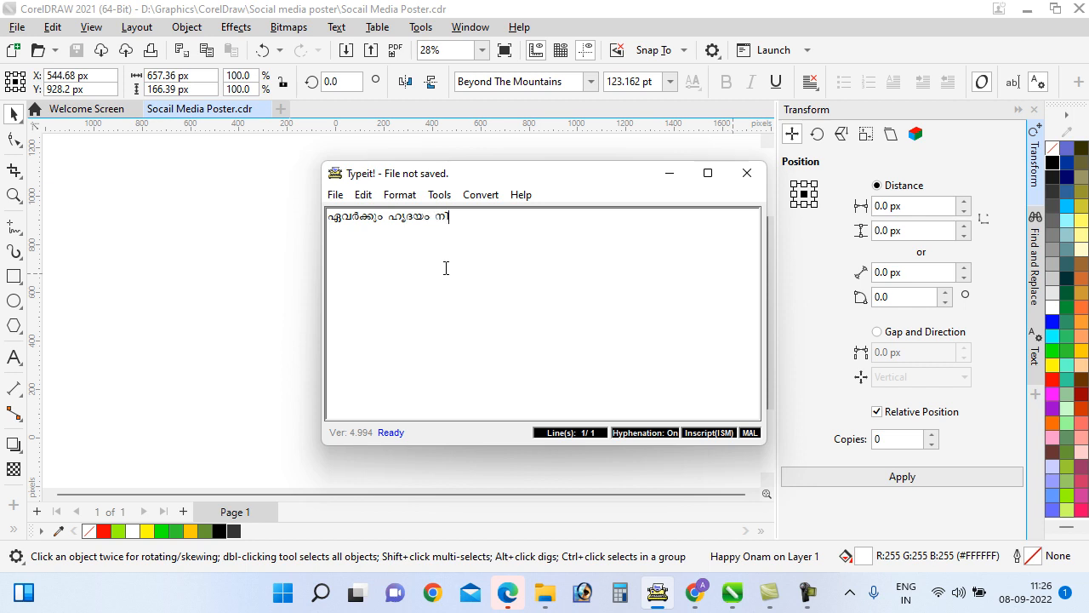
pyautogui.write('ഞ്ഞ ഓണആ')
pyautogui.press('BackSpace')
pyautogui.write('ാശംസകൾ')
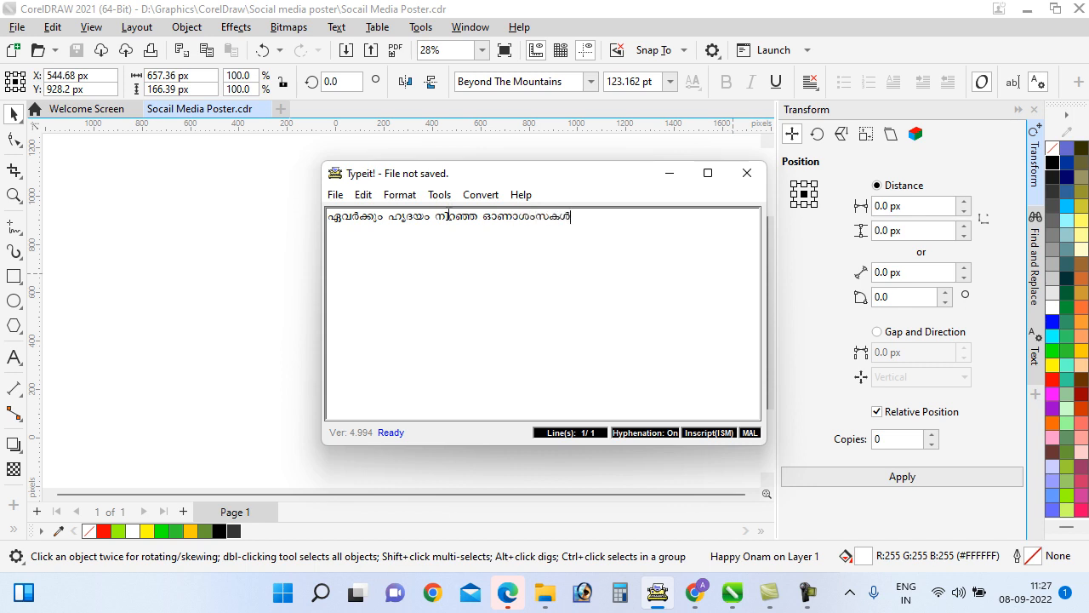
pyautogui.hotkey('ctrl', 'a')
pyautogui.click(363, 195)
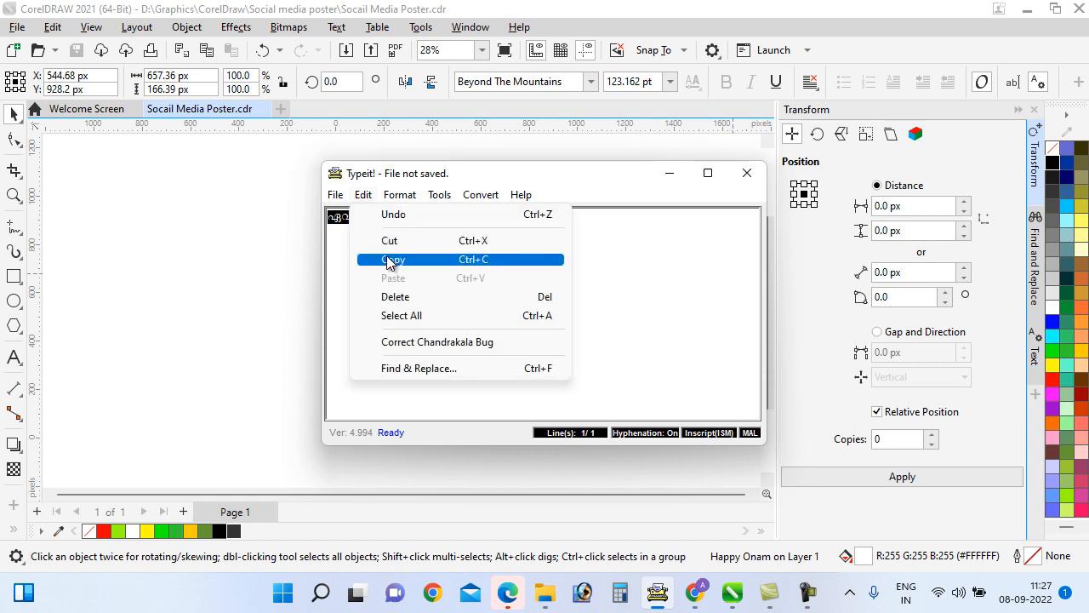
pyautogui.click(389, 260)
pyautogui.click(669, 172)
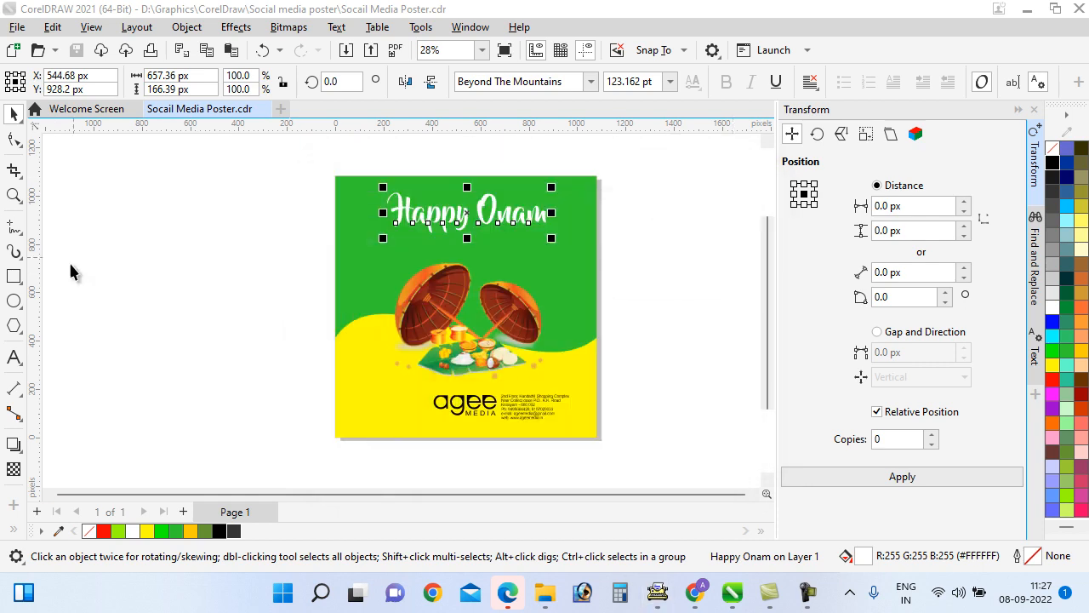
pyautogui.click(17, 355)
# Paste the Malayalam greeting onto the poster and move it slightly up
pyautogui.scroll(2, 445, 250)
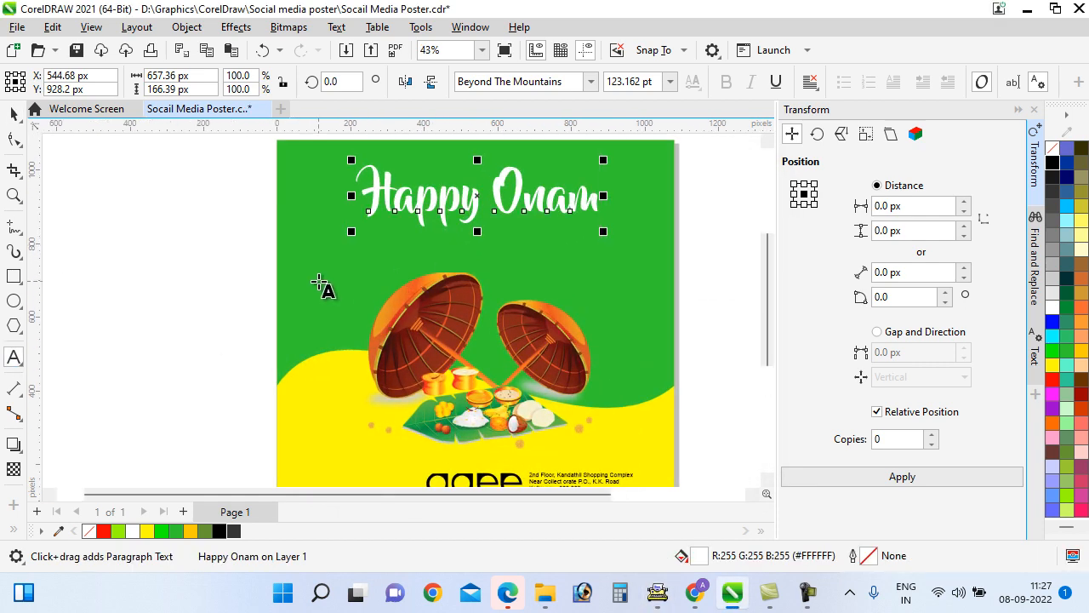
pyautogui.click(319, 283)
pyautogui.click(52, 26)
pyautogui.click(89, 170)
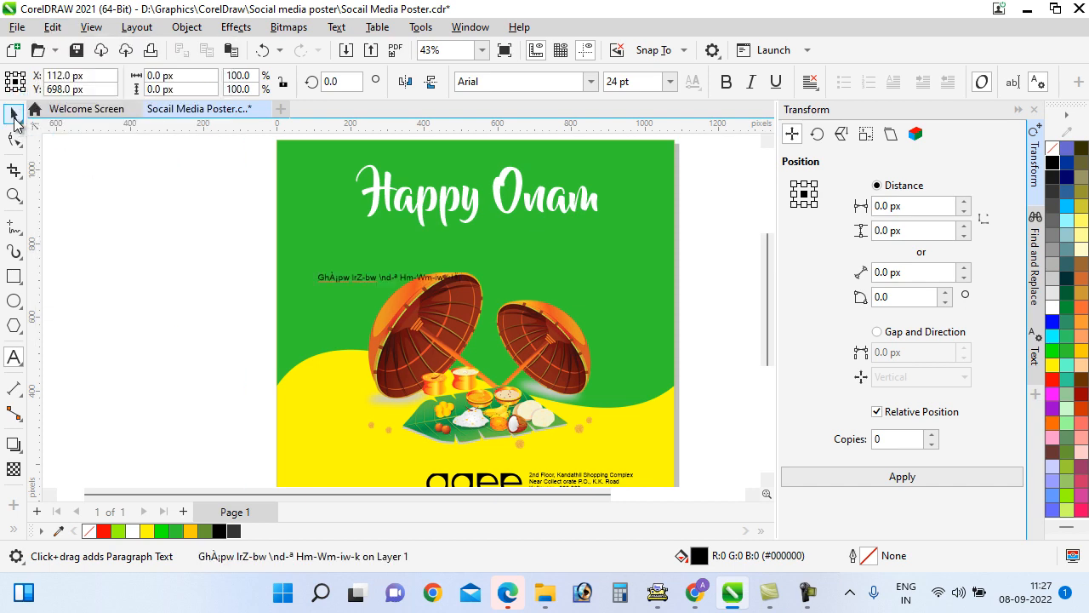
pyautogui.click(14, 115)
pyautogui.moveTo(391, 276); pyautogui.dragTo(396, 251)
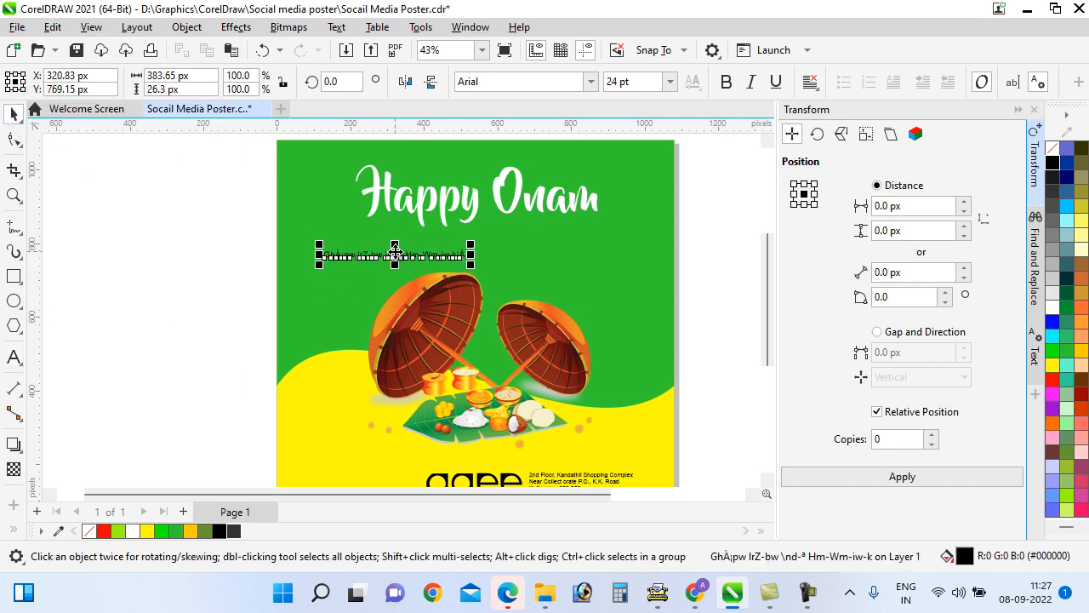
# Apply the K0VeerankuttyML font to the Malayalam greeting
pyautogui.scroll(2, 395, 251)
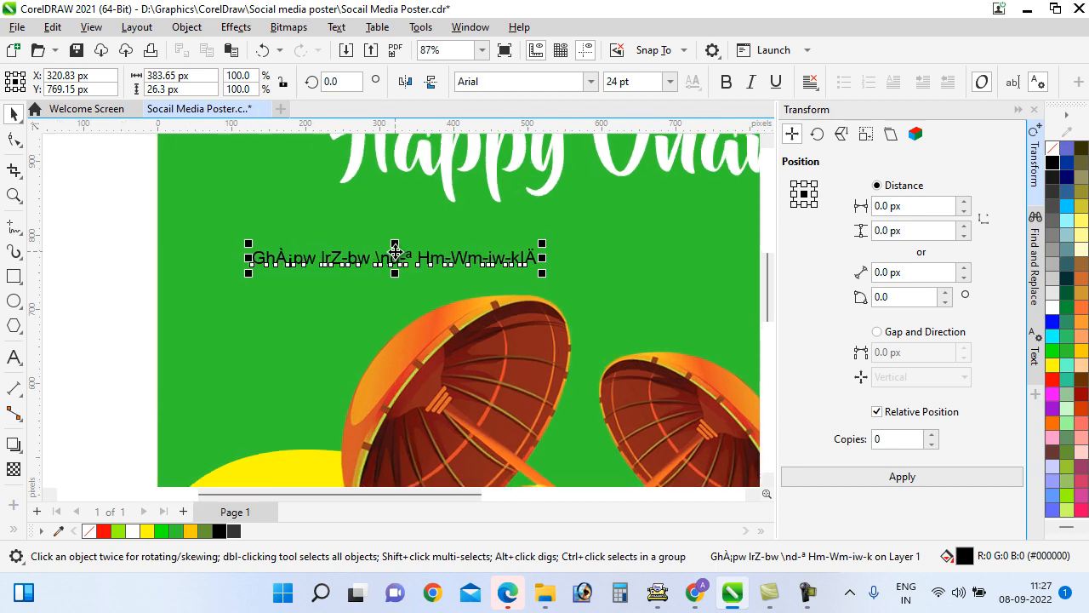
pyautogui.click(591, 83)
pyautogui.write('k')
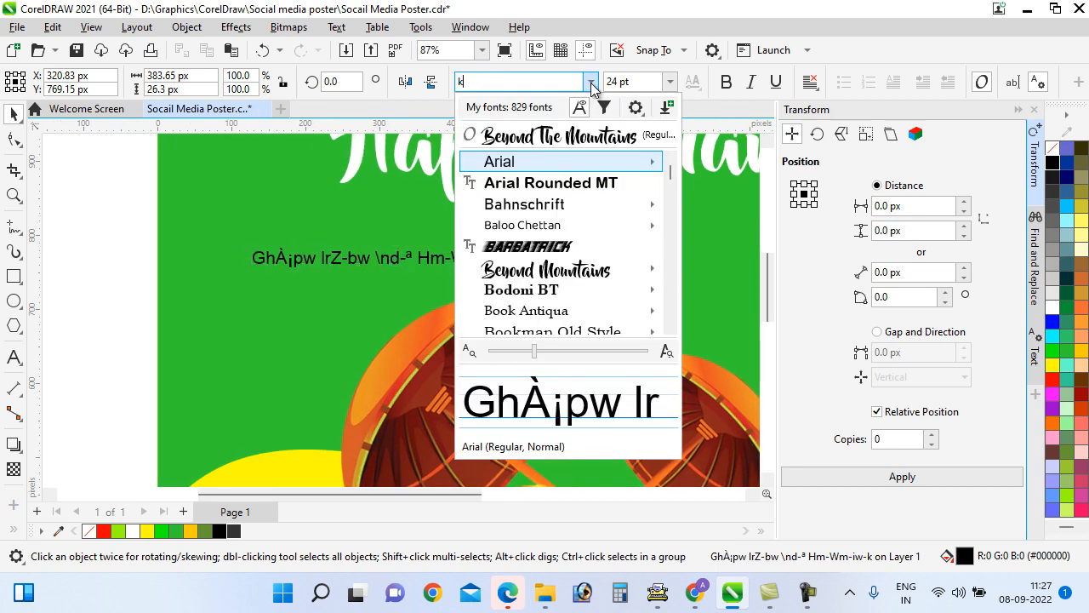
pyautogui.write('0vee')
pyautogui.press('Return')
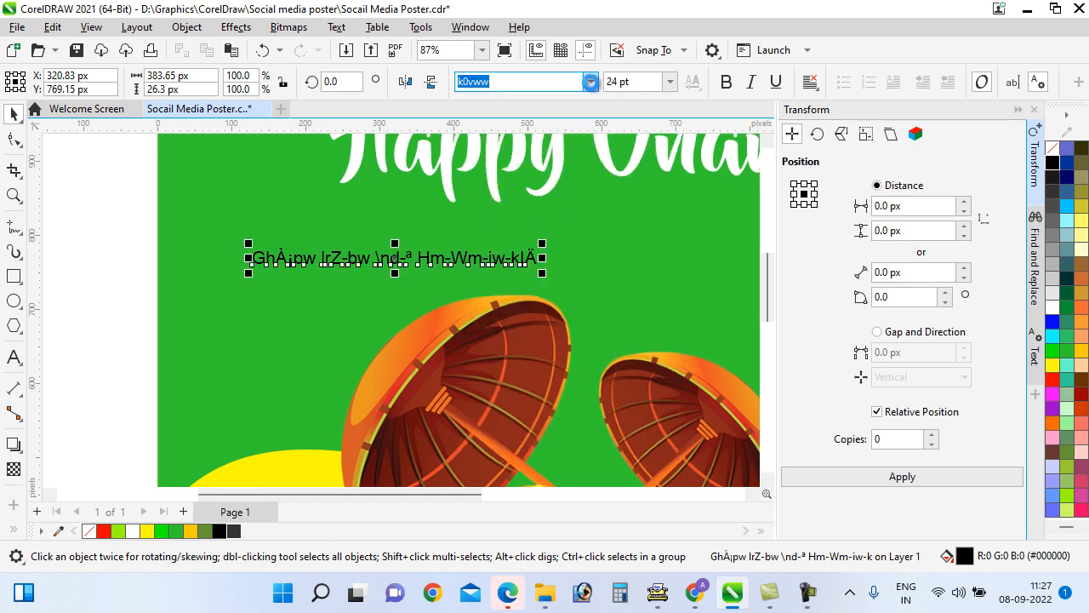
pyautogui.click(117, 252)
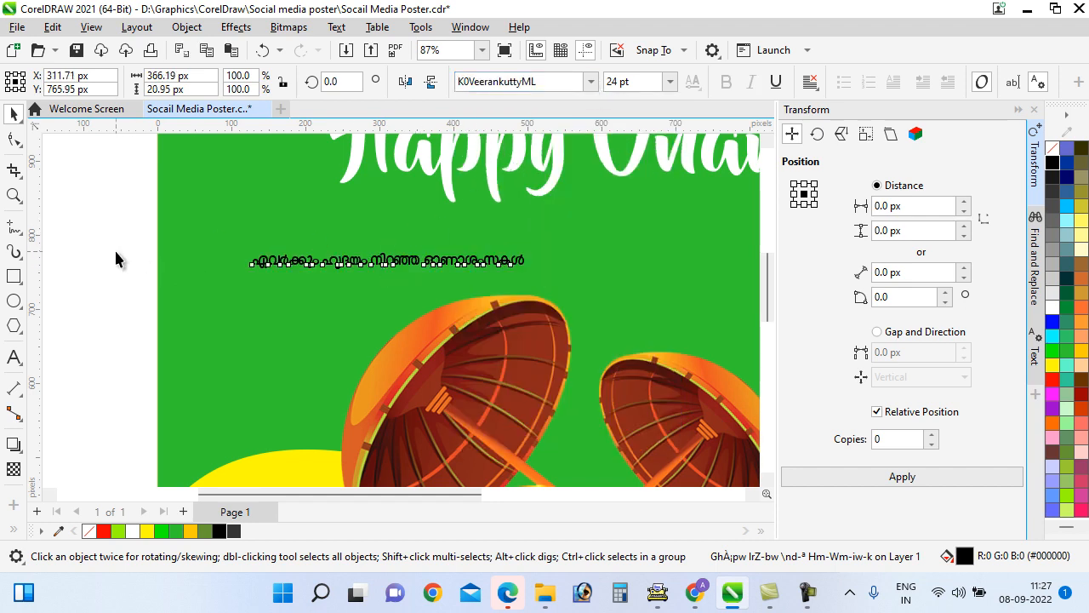
# Break the greeting into three lines
pyautogui.click(13, 358)
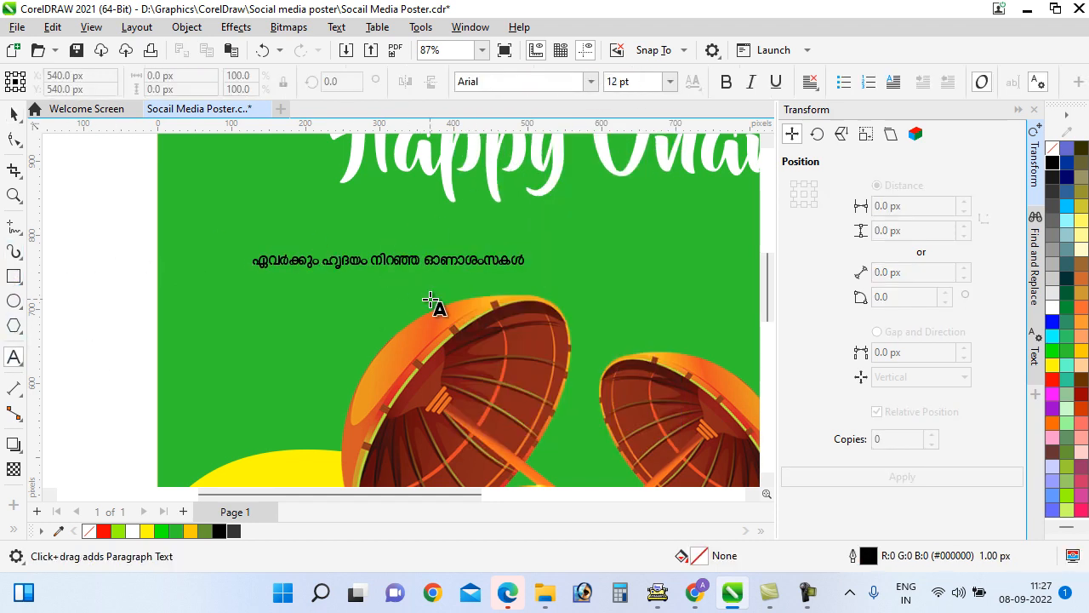
pyautogui.click(423, 260)
pyautogui.press('Return')
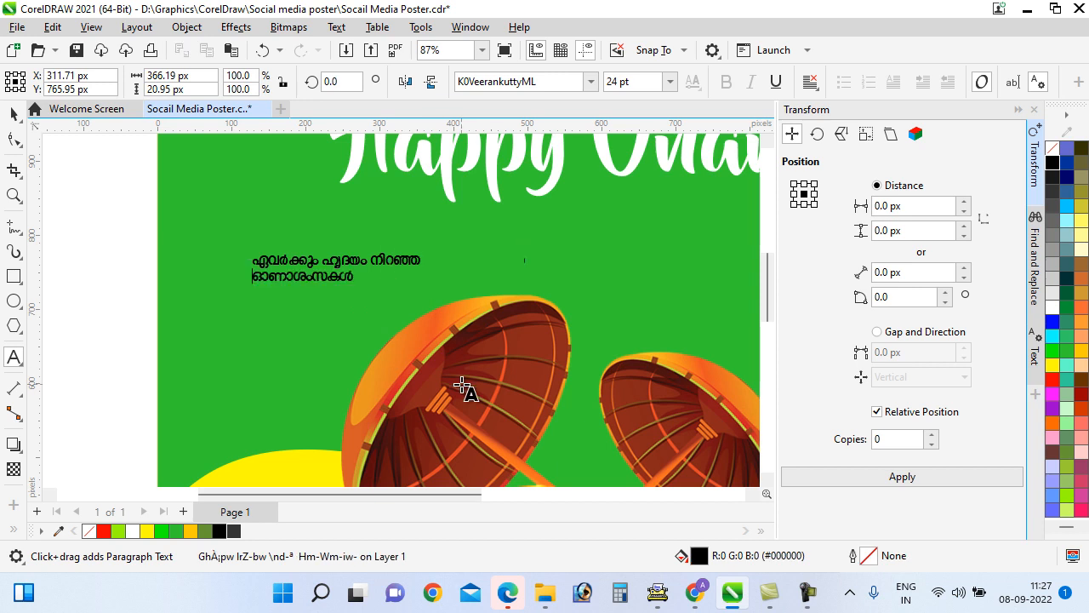
pyautogui.click(326, 266)
pyautogui.press('Return')
# Fill the Malayalam greeting with white
pyautogui.click(13, 113)
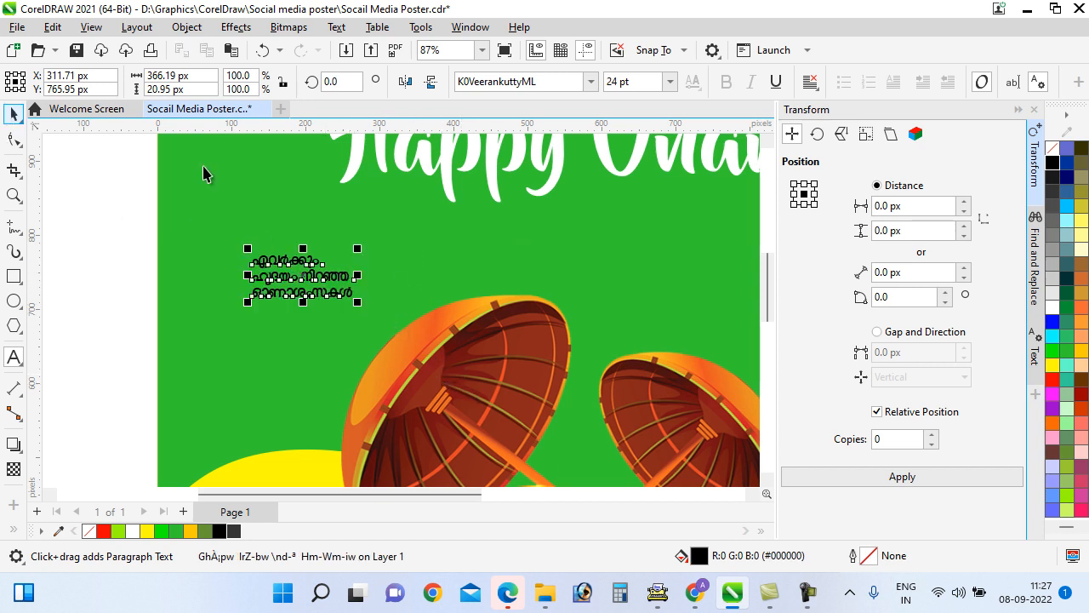
pyautogui.click(1053, 364)
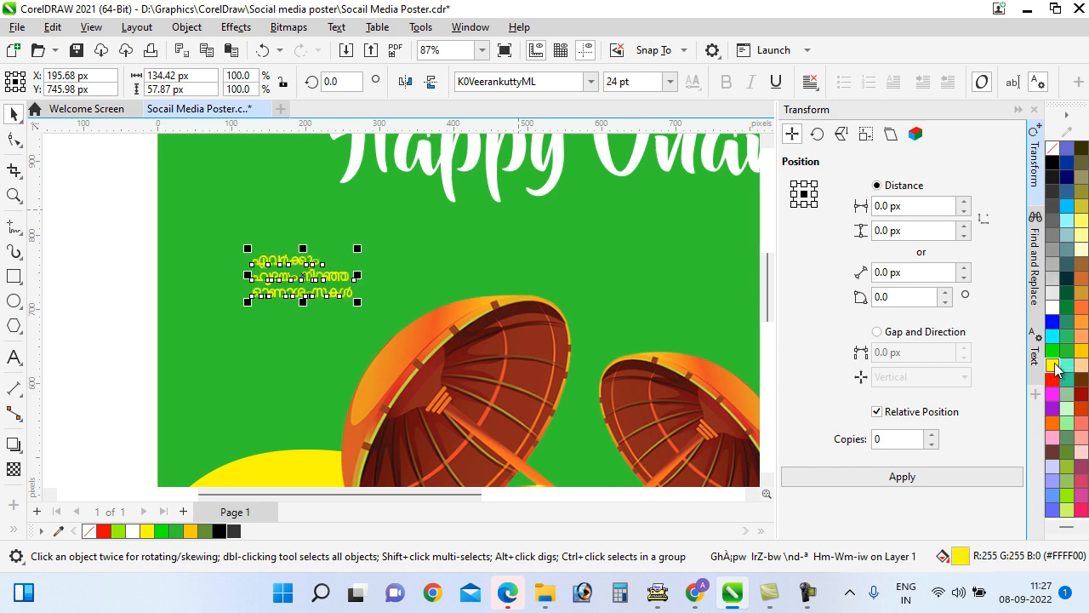
pyautogui.click(1052, 307)
pyautogui.click(112, 285)
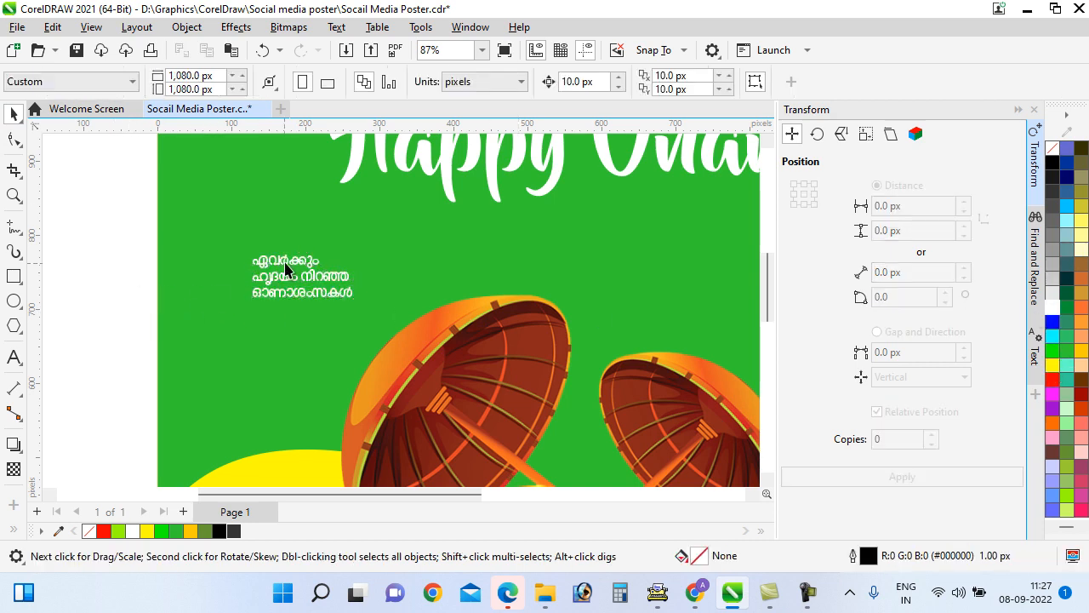
pyautogui.click(286, 269)
# Enlarge the Malayalam greeting slightly, move it under Onam, and save the poster
pyautogui.moveTo(365, 252); pyautogui.dragTo(400, 245)
pyautogui.scroll(-5, 396, 256)
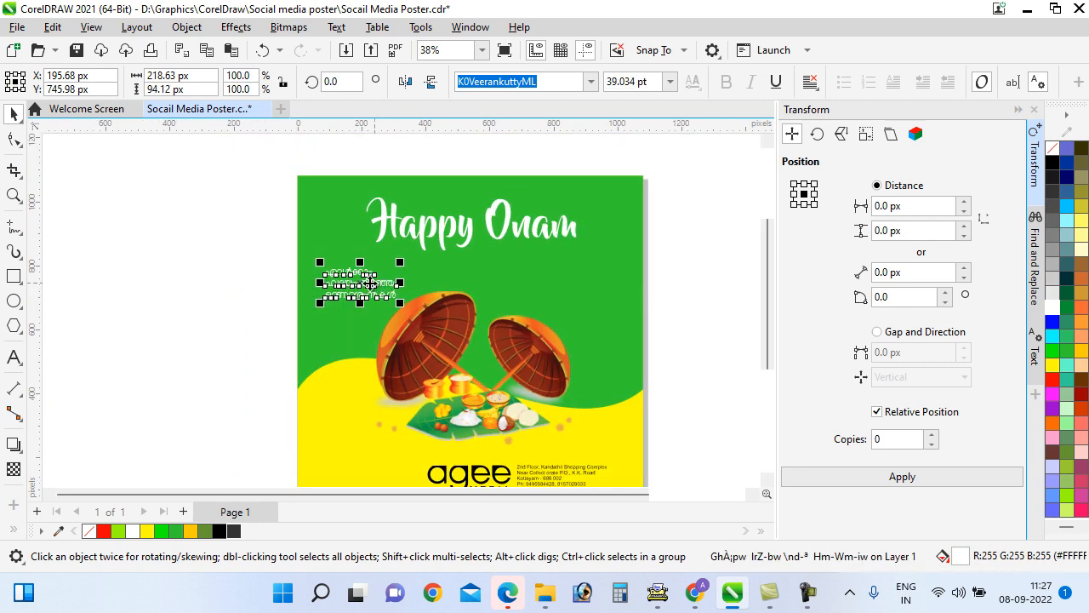
pyautogui.moveTo(370, 282); pyautogui.dragTo(596, 324)
pyautogui.click(693, 329)
pyautogui.scroll(-1, 528, 212)
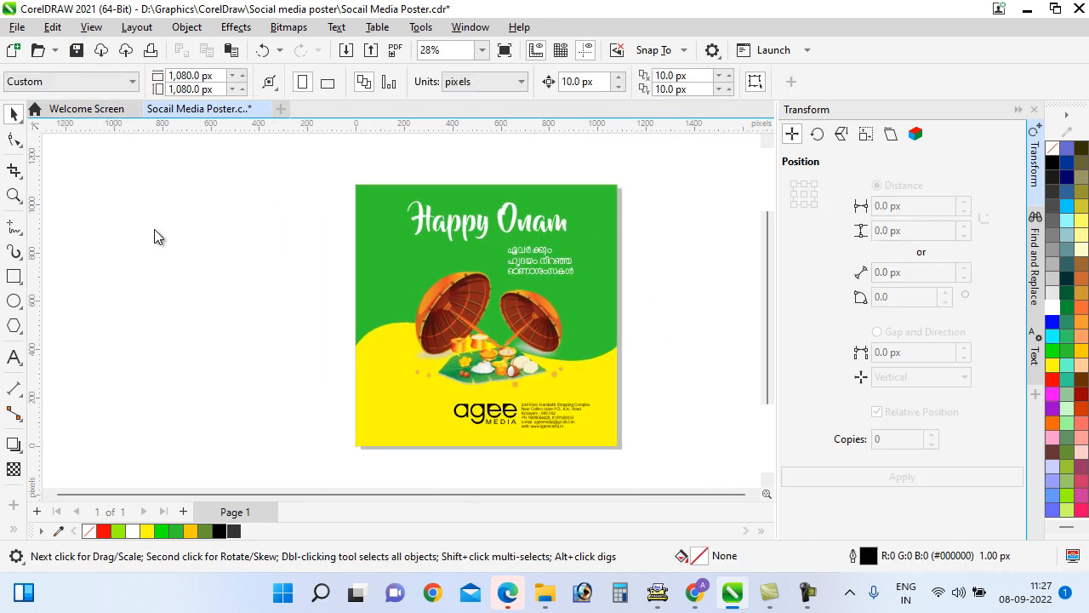
pyautogui.hotkey('ctrl', 's')
pyautogui.scroll(2, 553, 444)
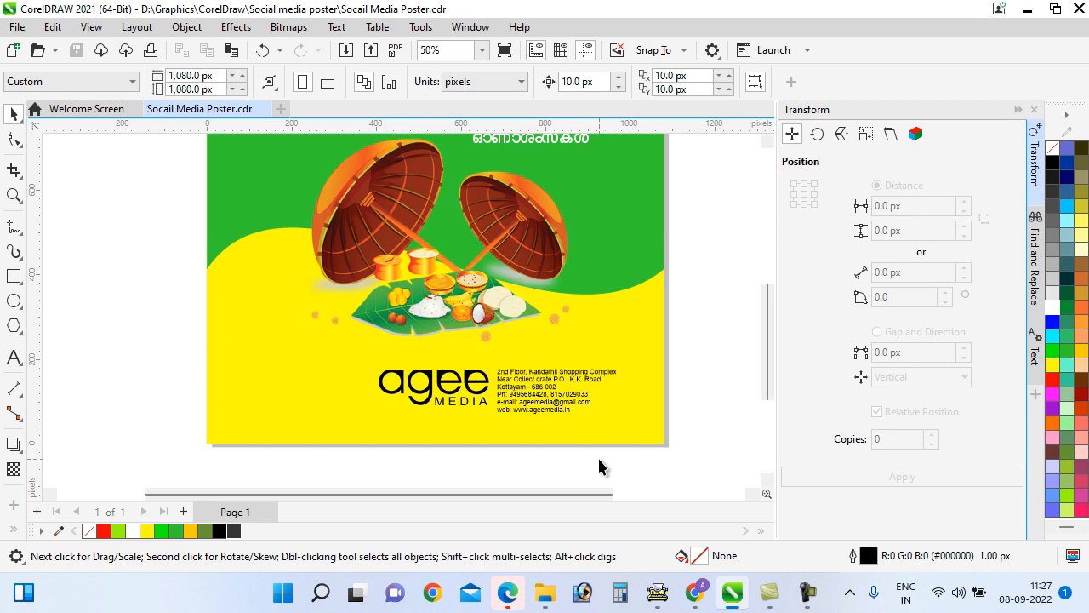
# Import v982-d3-01.eps from Pictures > Logos > social-media-icons with default EPS options
pyautogui.hotkey('ctrl', 'i')
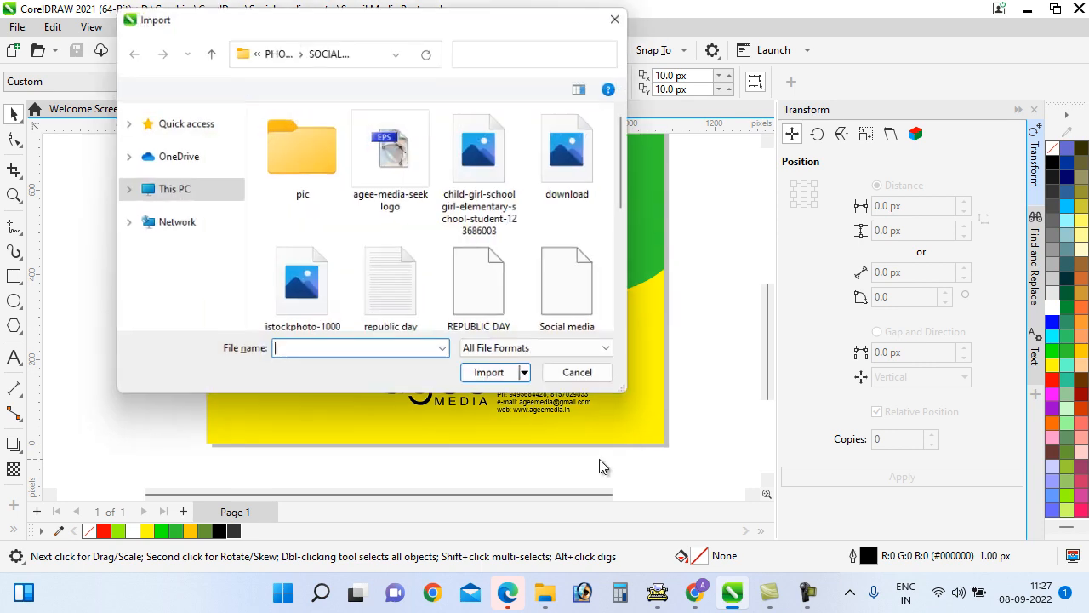
pyautogui.click(196, 305)
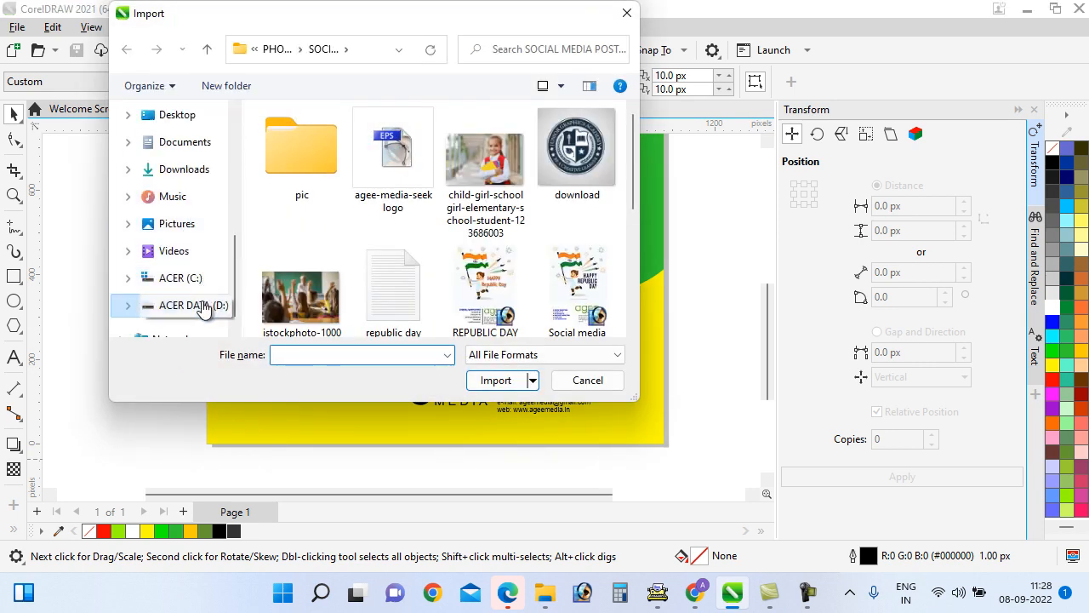
pyautogui.scroll(-4, 351, 257)
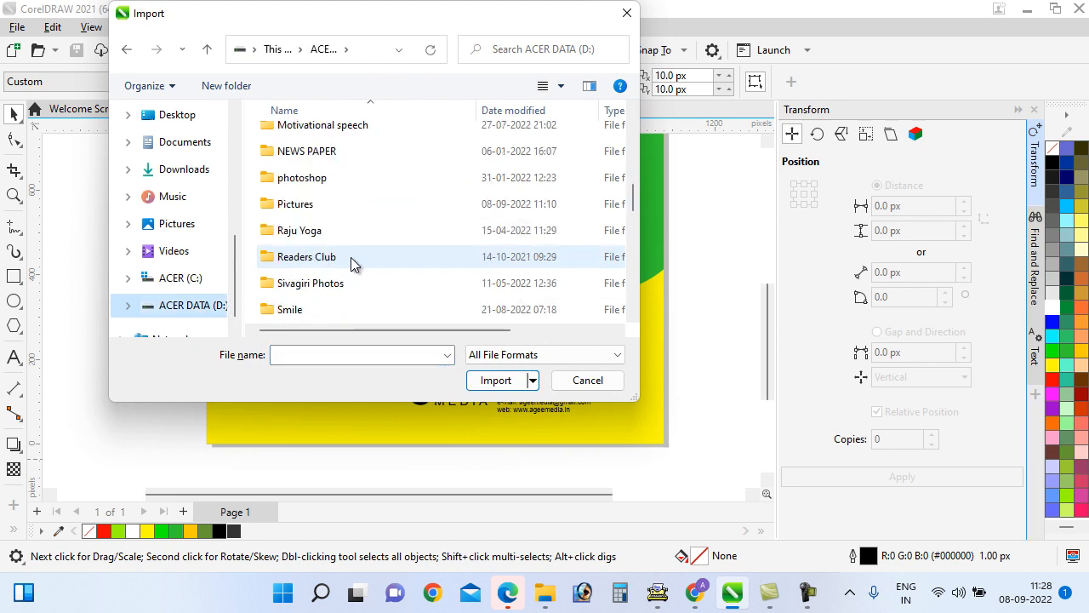
pyautogui.doubleClick(294, 211)
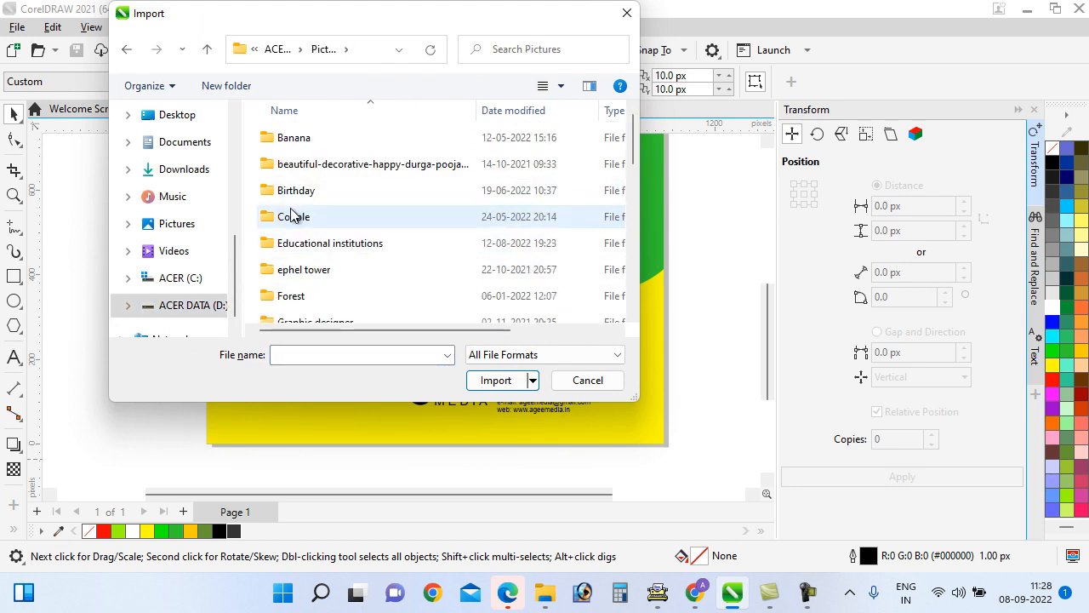
pyautogui.click(301, 251)
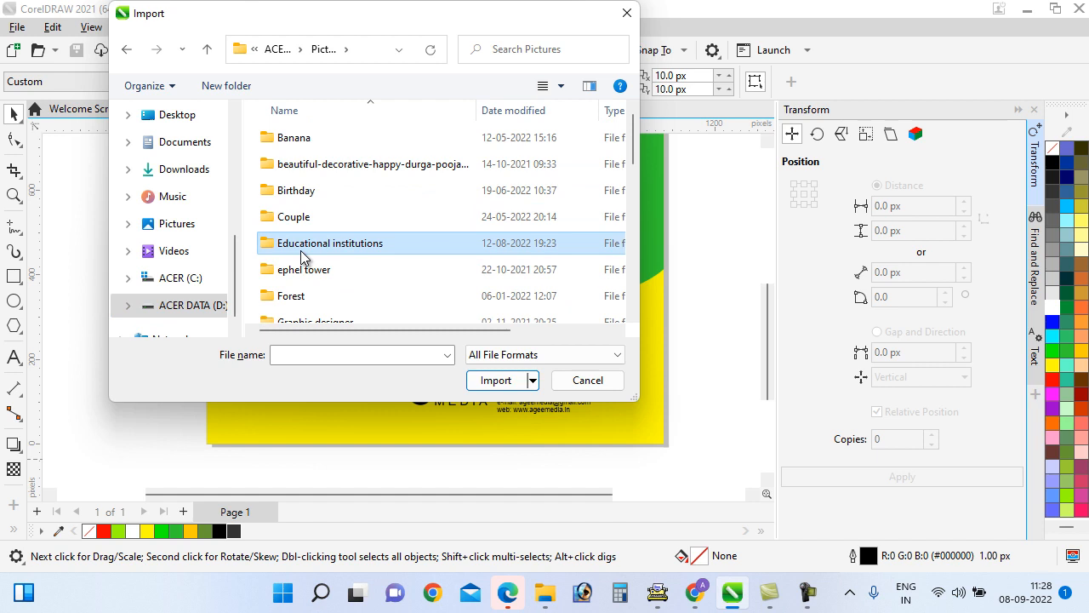
pyautogui.press('l')
pyautogui.press('l')
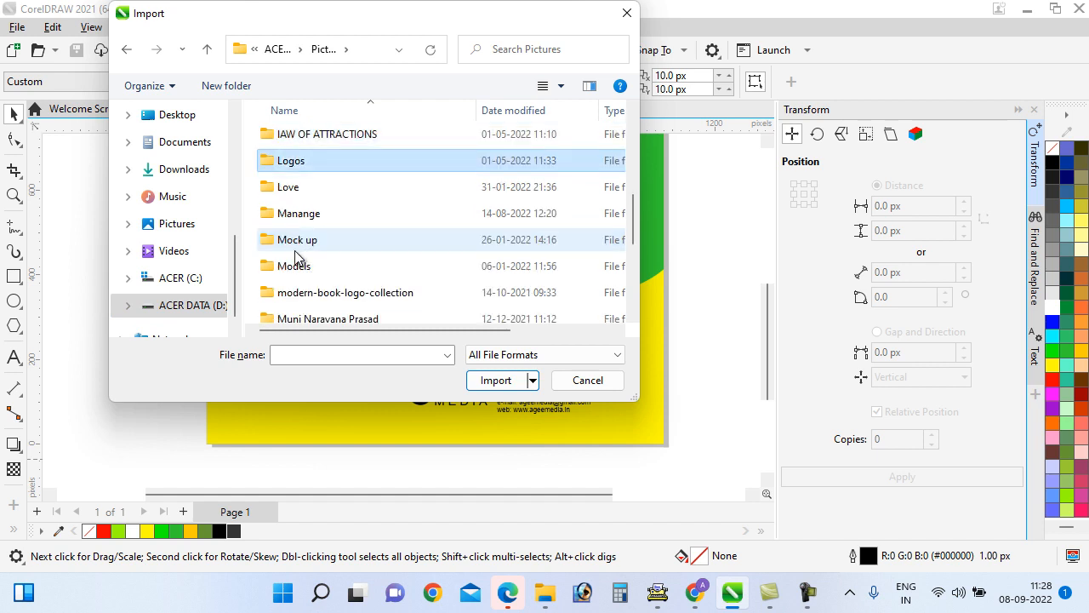
pyautogui.doubleClick(289, 162)
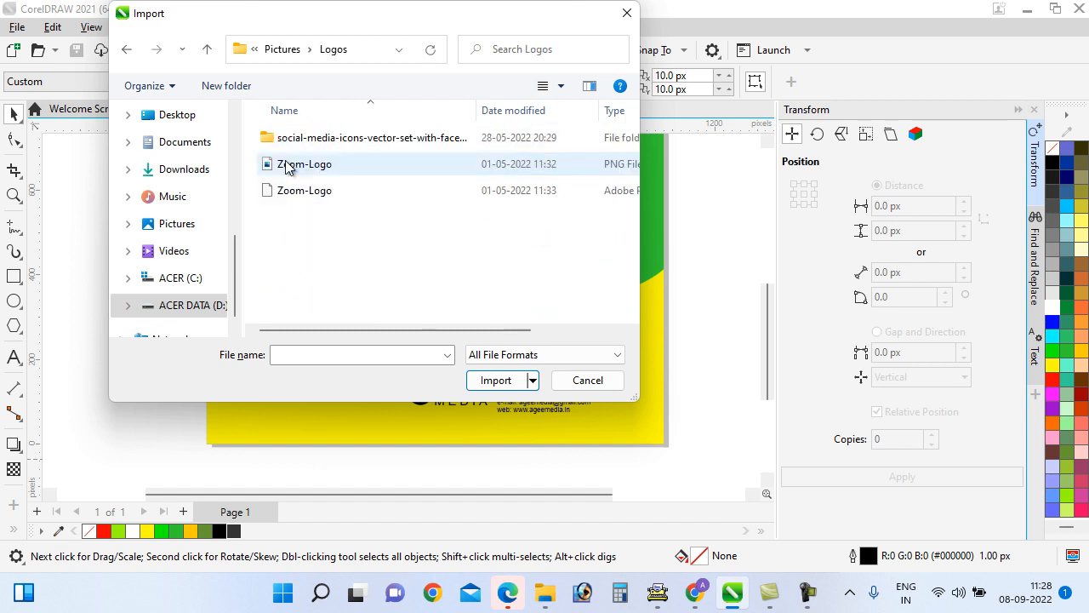
pyautogui.doubleClick(333, 143)
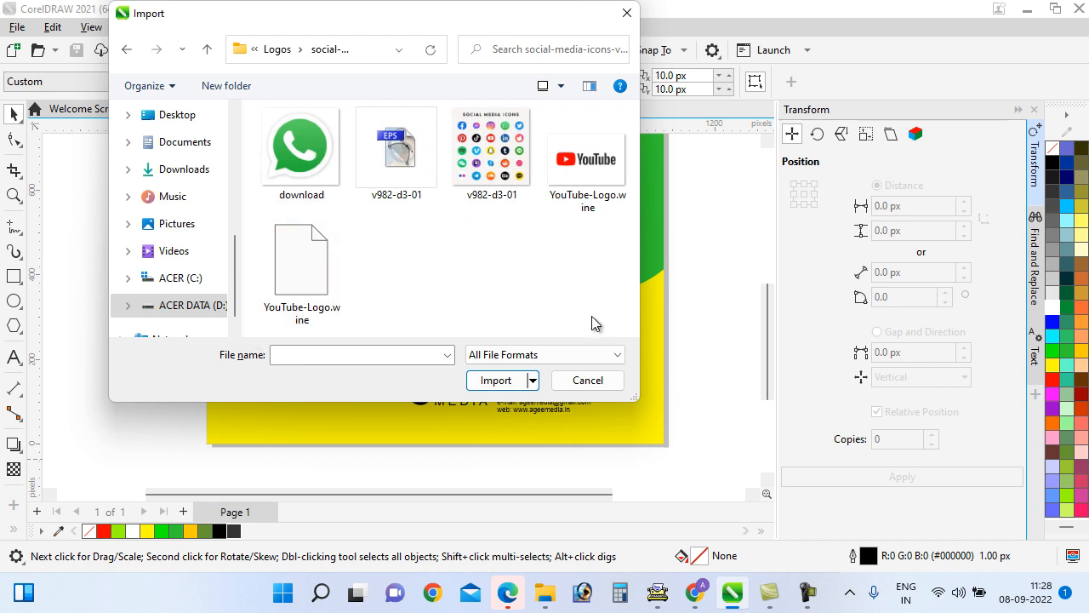
pyautogui.click(400, 155)
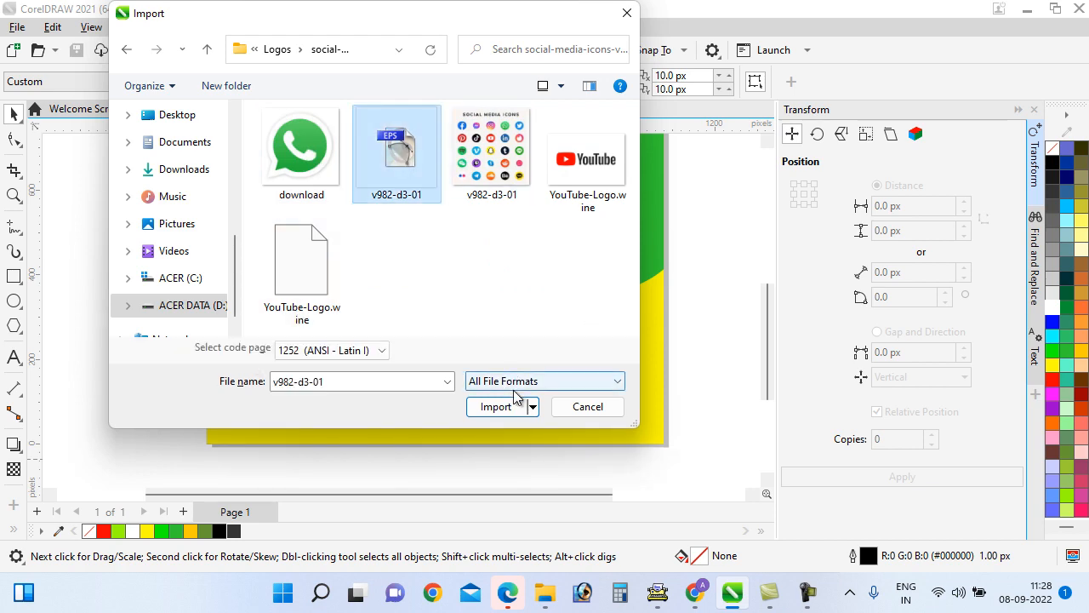
pyautogui.click(496, 406)
pyautogui.press('Return')
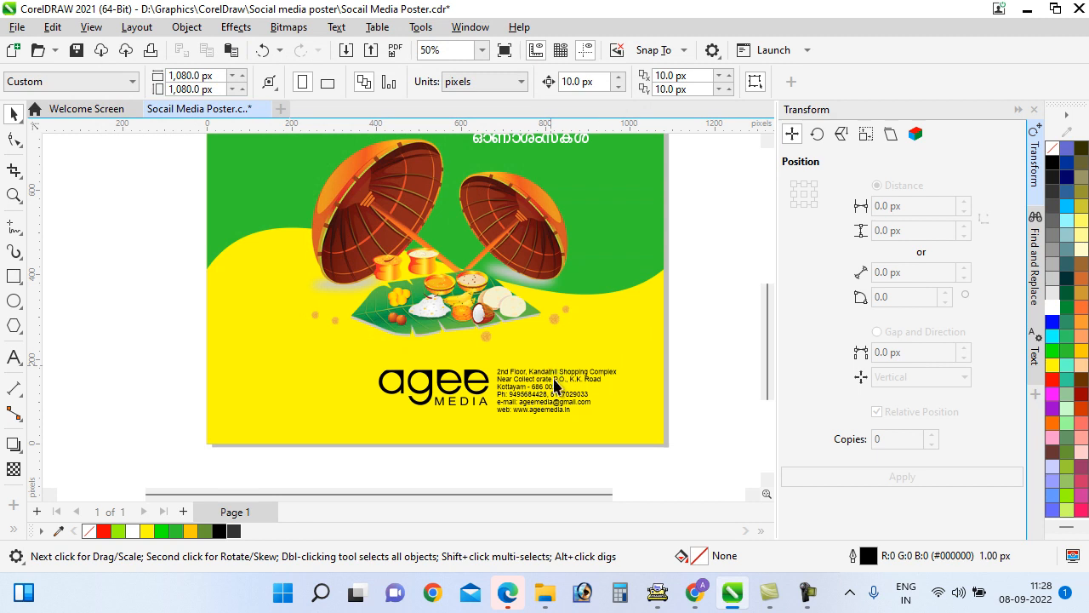
# Place the icon sheet on the canvas and drag it left of the poster
pyautogui.click(554, 382)
pyautogui.scroll(-1, 631, 304)
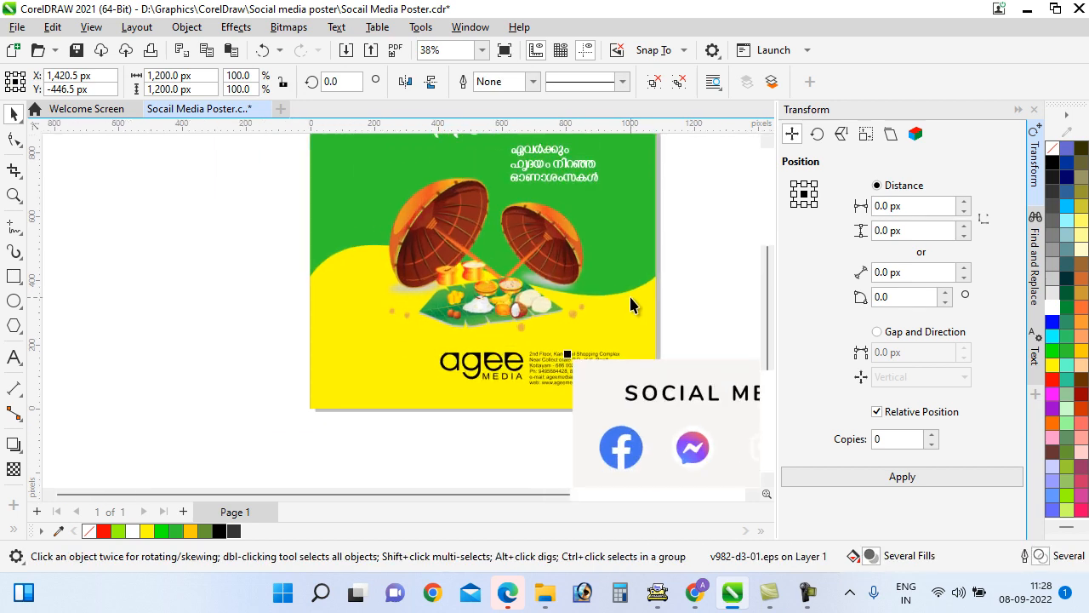
pyautogui.scroll(-2, 629, 295)
pyautogui.moveTo(693, 417); pyautogui.dragTo(210, 251)
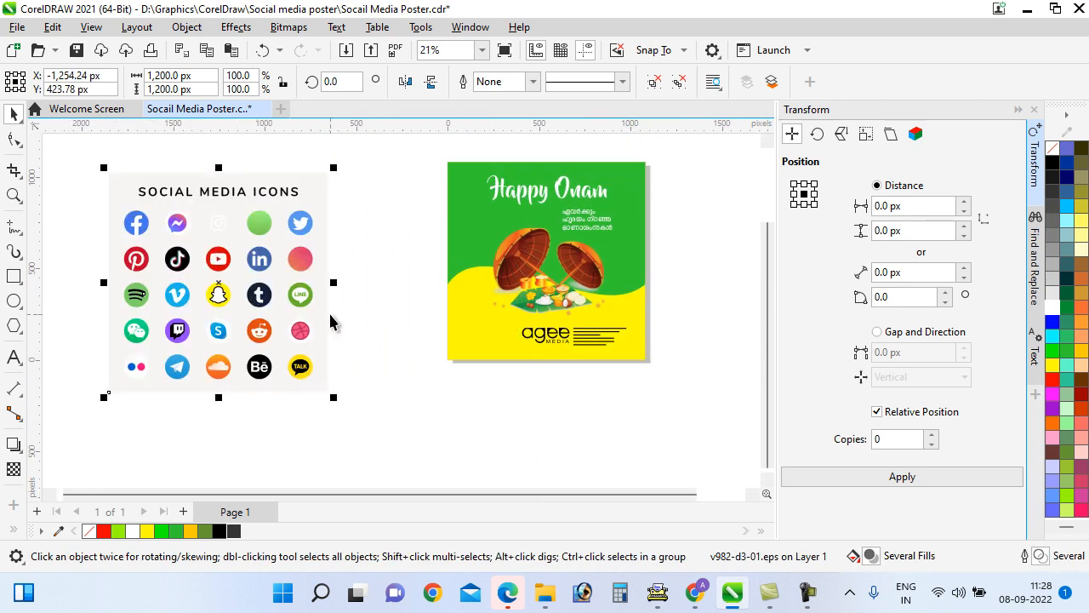
# Ungroup the icon sheet and move the Facebook and grouped YouTube icons below the poster
pyautogui.hotkey('ctrl', 'u')
pyautogui.moveTo(99, 197); pyautogui.dragTo(391, 399)
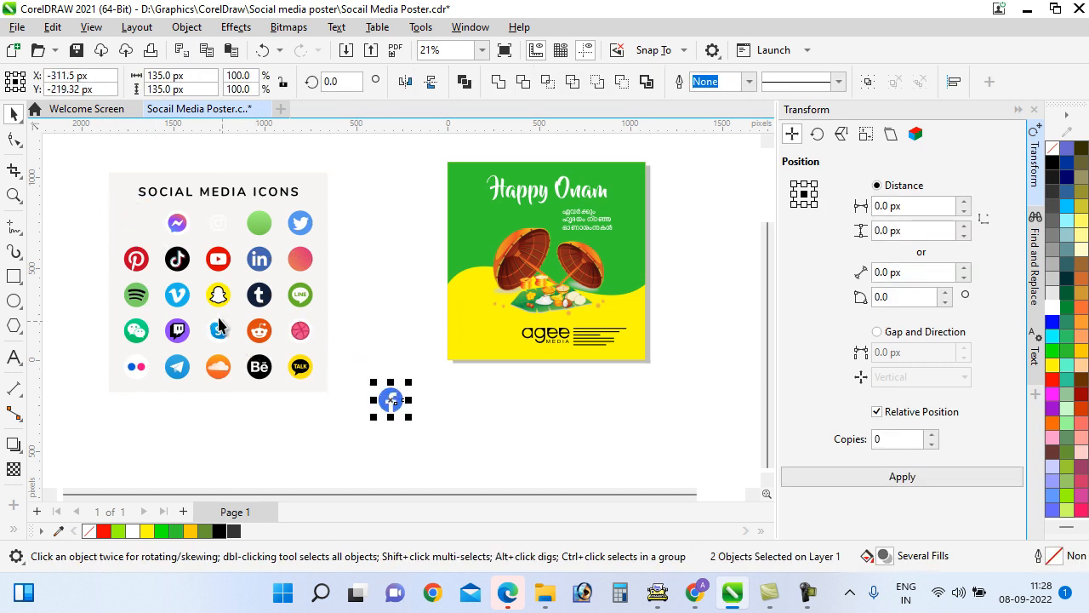
pyautogui.click(224, 255)
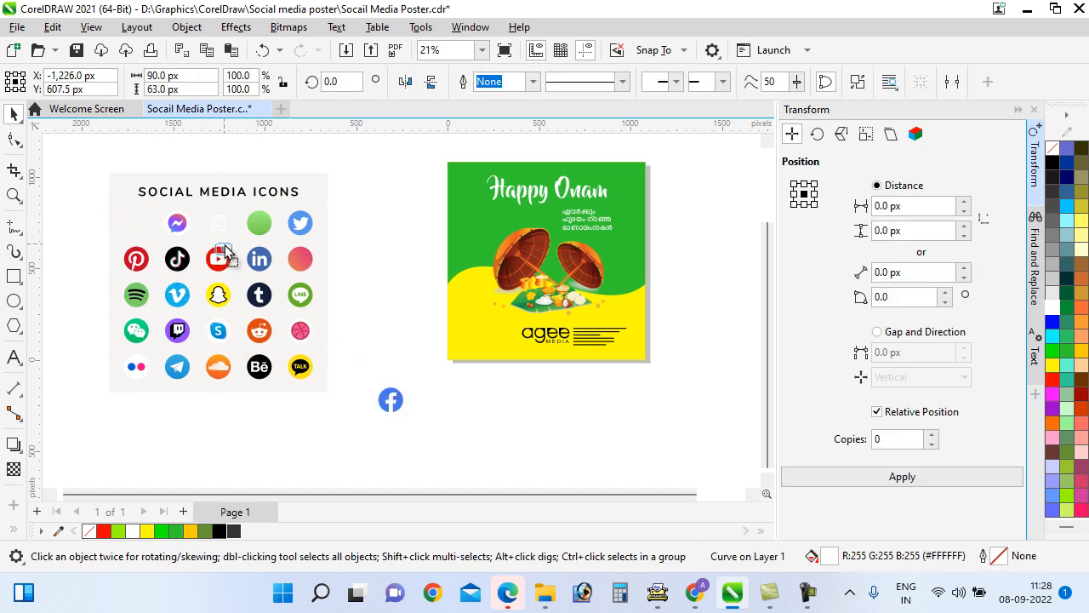
pyautogui.moveTo(224, 246); pyautogui.dragTo(224, 246)
pyautogui.hotkey('ctrl', 'z')
pyautogui.scroll(-1, 228, 246)
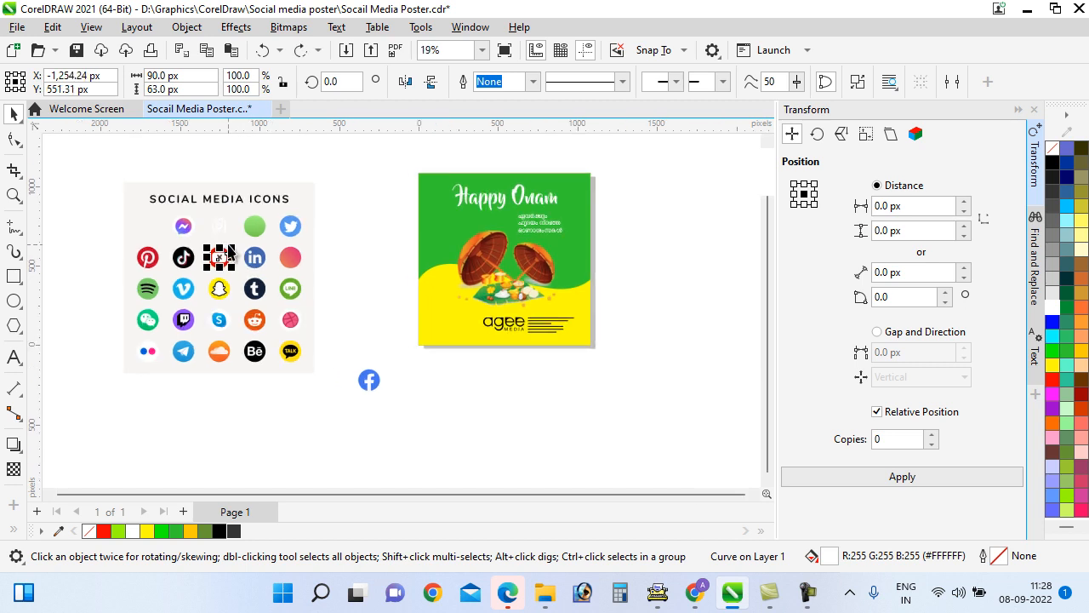
pyautogui.keyDown('shift'); pyautogui.click(227, 249); pyautogui.keyUp('shift')
pyautogui.moveTo(222, 258); pyautogui.dragTo(402, 381)
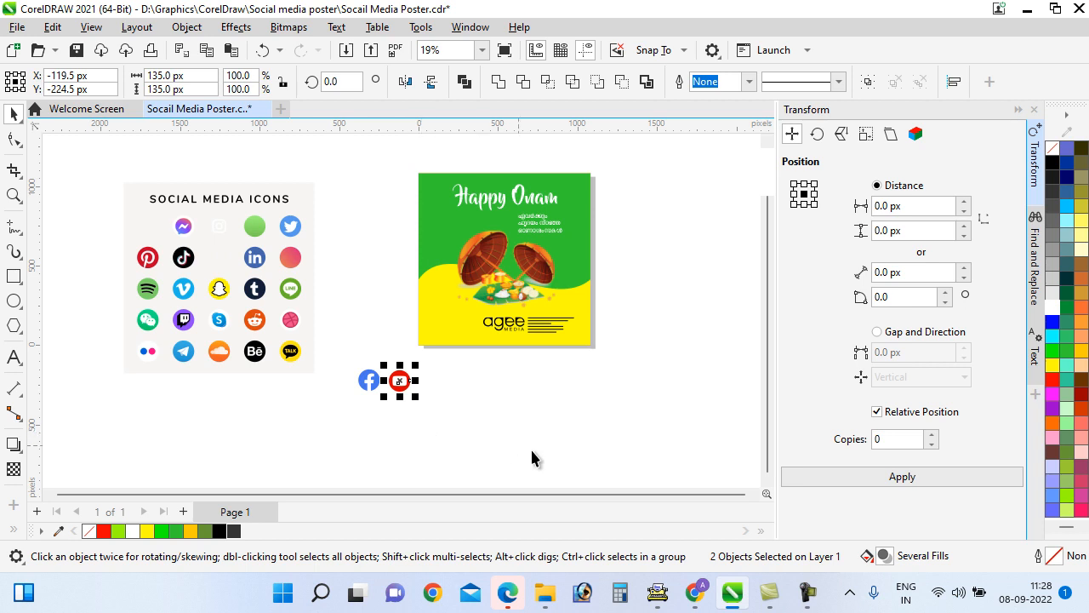
pyautogui.hotkey('ctrl', 'g')
# Delete the SOCIAL MEDIA ICONS title from the sheet
pyautogui.moveTo(206, 184); pyautogui.dragTo(236, 248)
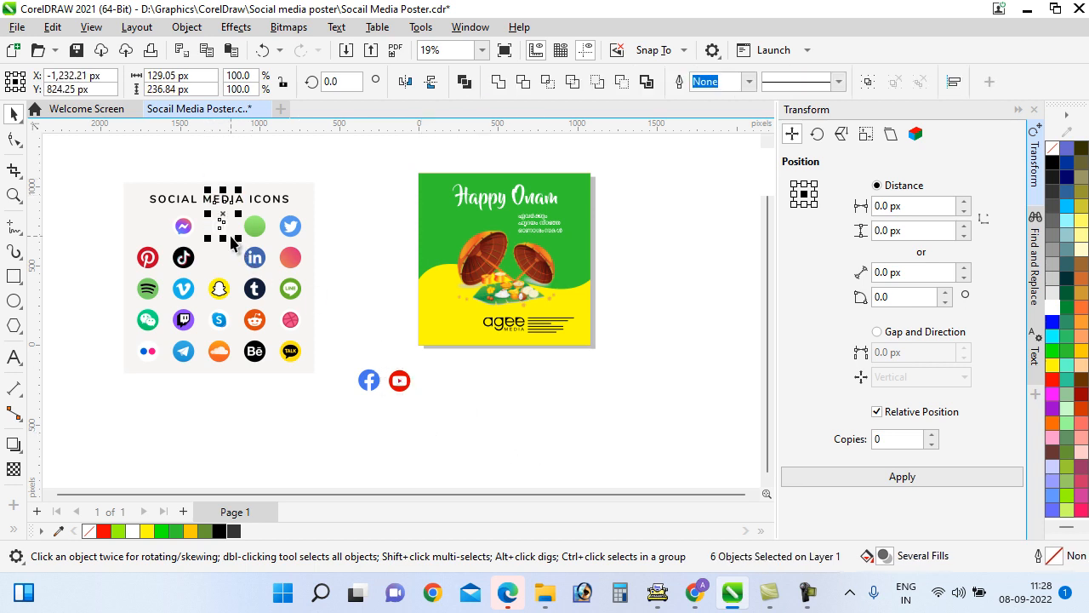
pyautogui.moveTo(124, 156); pyautogui.dragTo(305, 208)
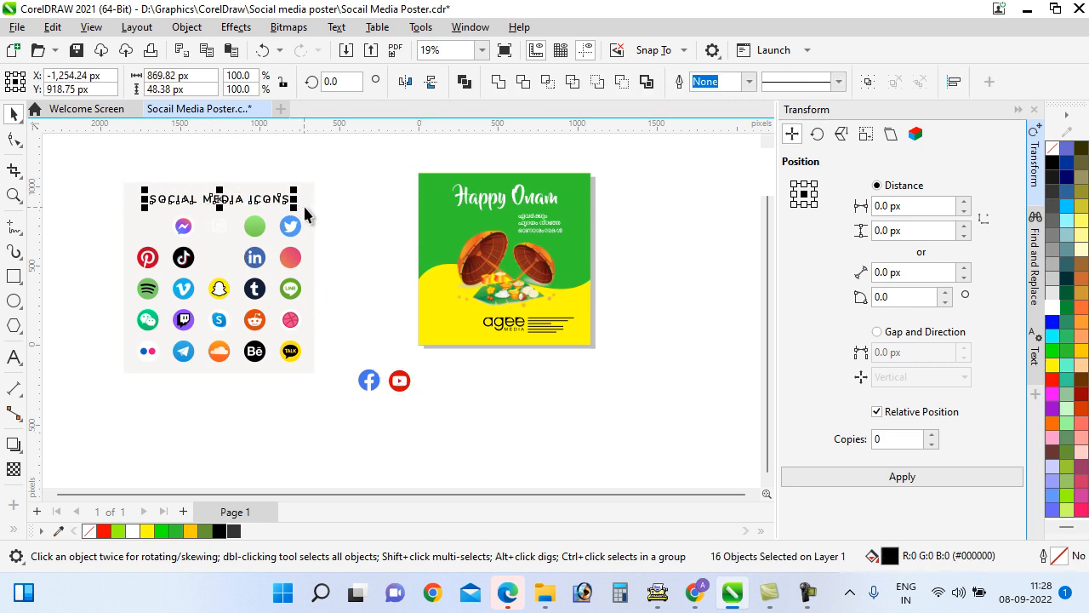
pyautogui.press('Delete')
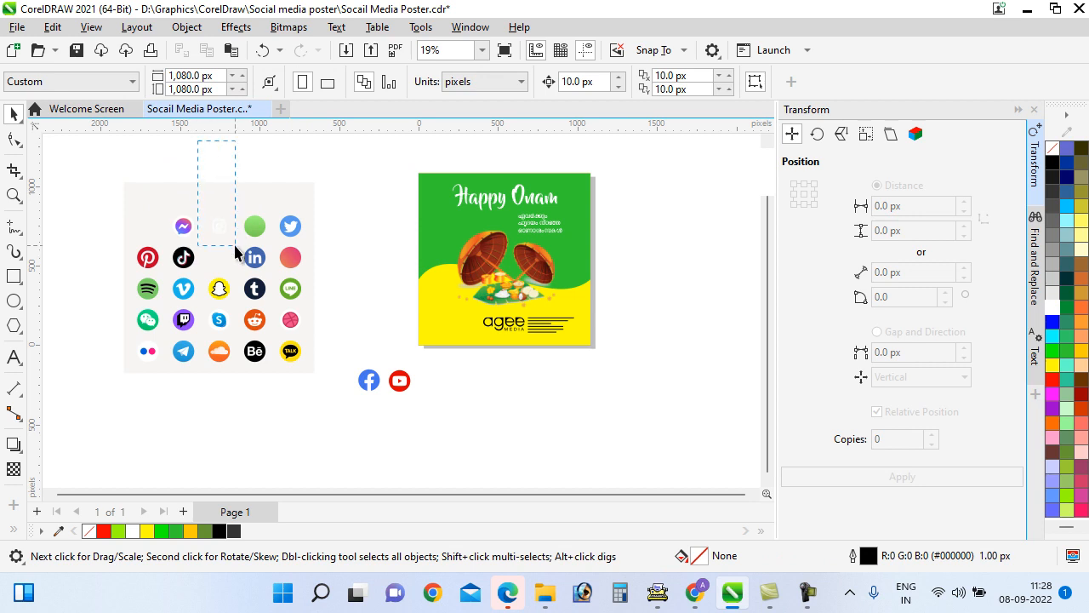
# Add the Instagram icon to the row, coloured orange and grouped
pyautogui.moveTo(235, 247); pyautogui.dragTo(428, 387)
pyautogui.click(1081, 307)
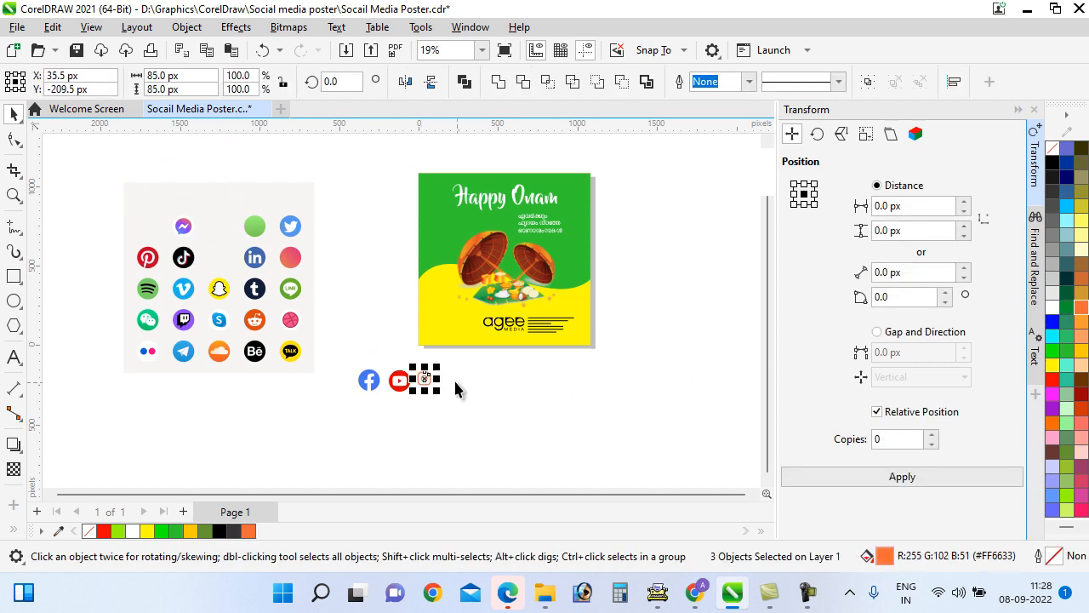
pyautogui.scroll(2, 455, 382)
pyautogui.hotkey('ctrl', 'g')
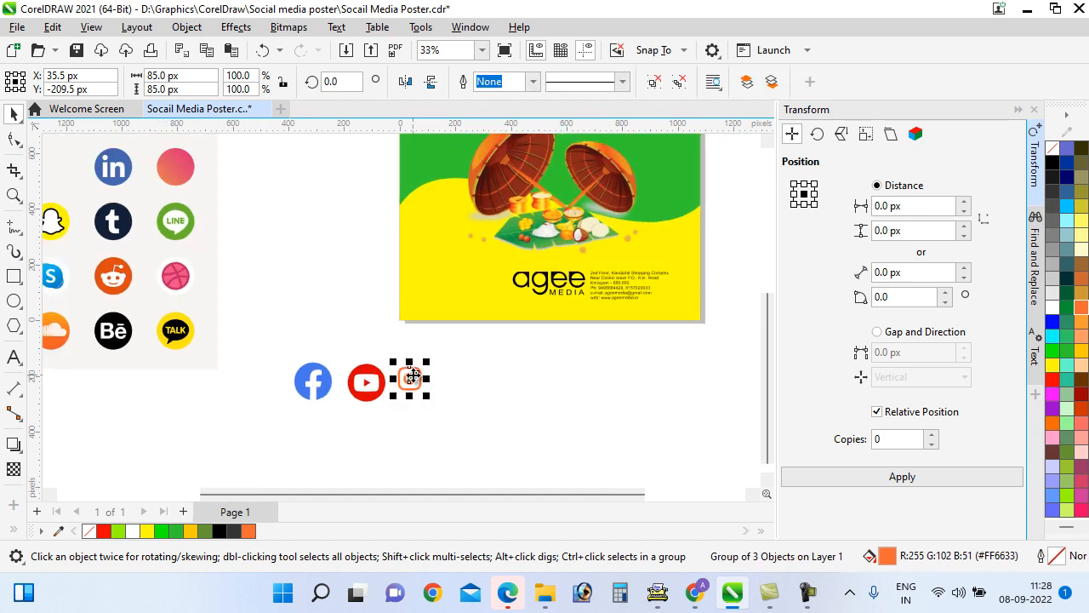
pyautogui.moveTo(410, 378); pyautogui.dragTo(420, 391)
pyautogui.scroll(-2, 447, 377)
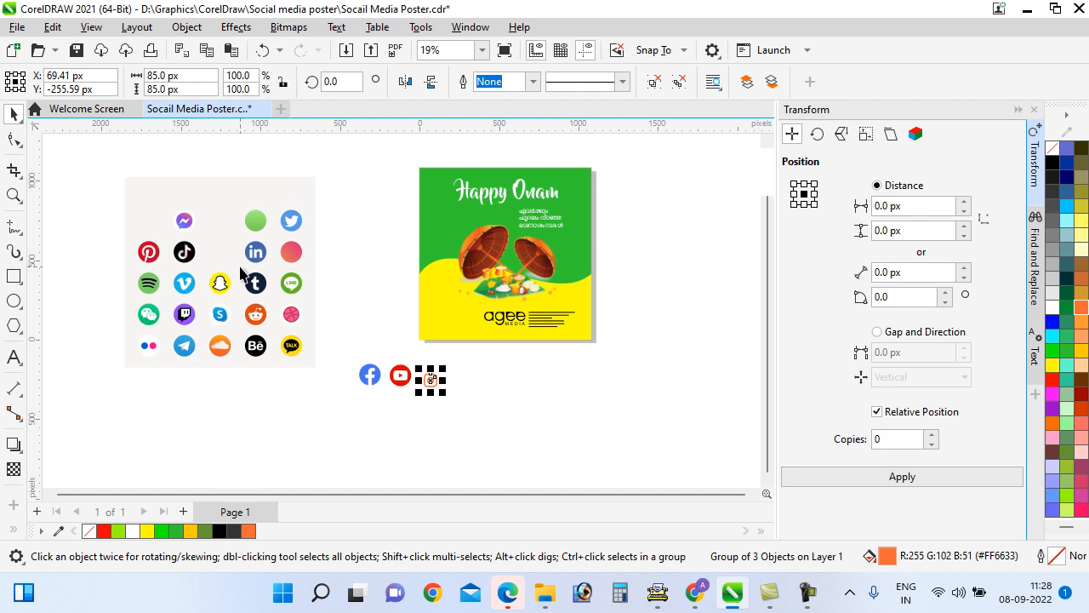
# Move the Twitter and Dribbble icons into the row and delete the leftover icon grid
pyautogui.moveTo(347, 198); pyautogui.dragTo(460, 383)
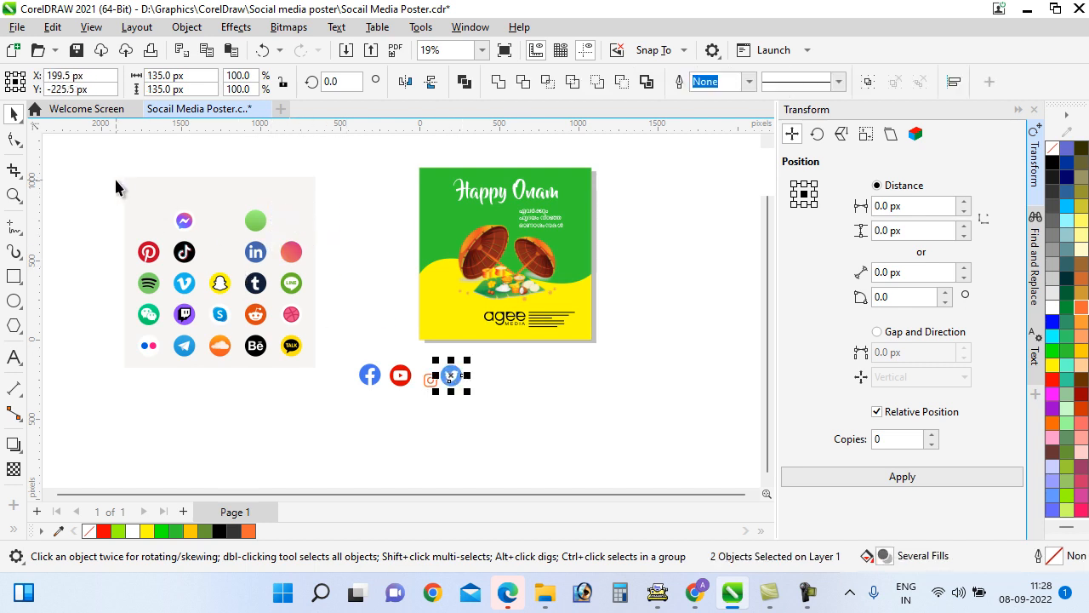
pyautogui.moveTo(336, 326); pyautogui.dragTo(492, 381)
pyautogui.moveTo(266, 382); pyautogui.dragTo(507, 375)
pyautogui.moveTo(111, 158); pyautogui.dragTo(334, 412)
pyautogui.press('Delete')
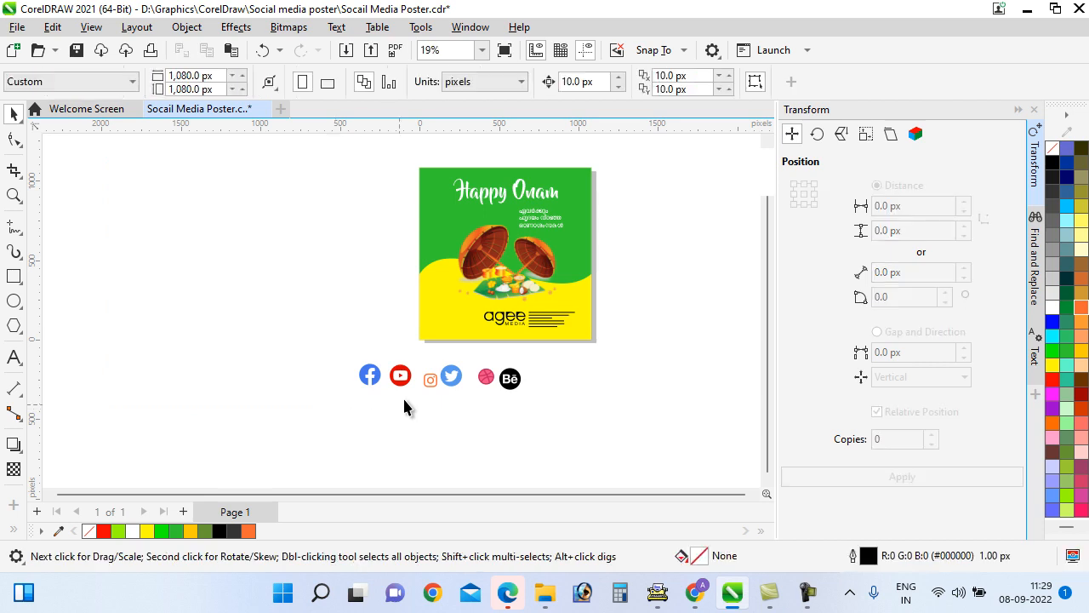
# Group the Behance icon and enlarge Instagram to match the other icons
pyautogui.scroll(3, 406, 400)
pyautogui.moveTo(601, 409); pyautogui.dragTo(562, 366)
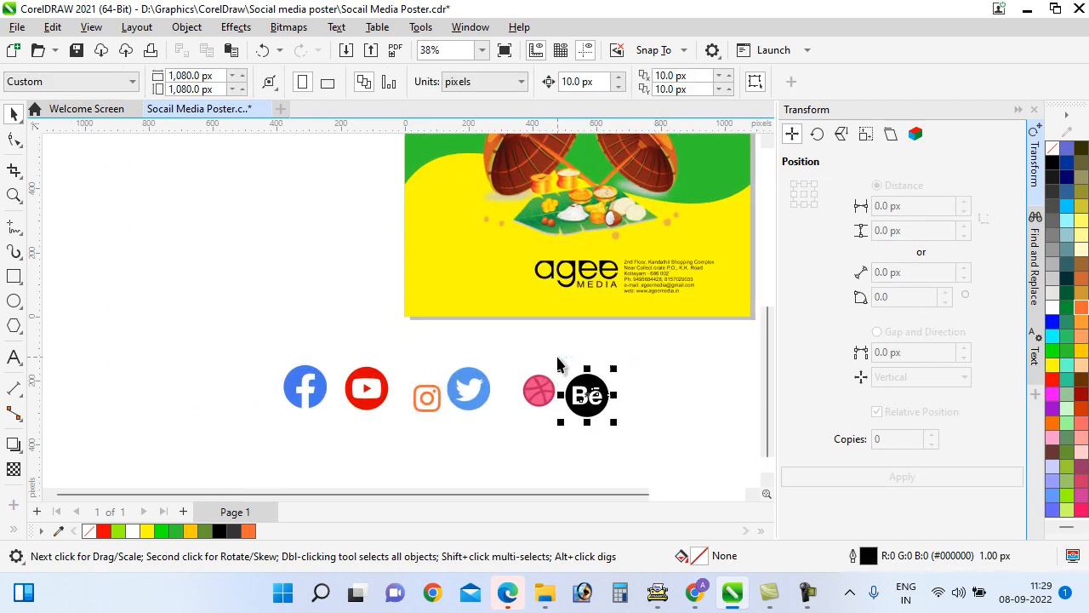
pyautogui.hotkey('ctrl', 'g')
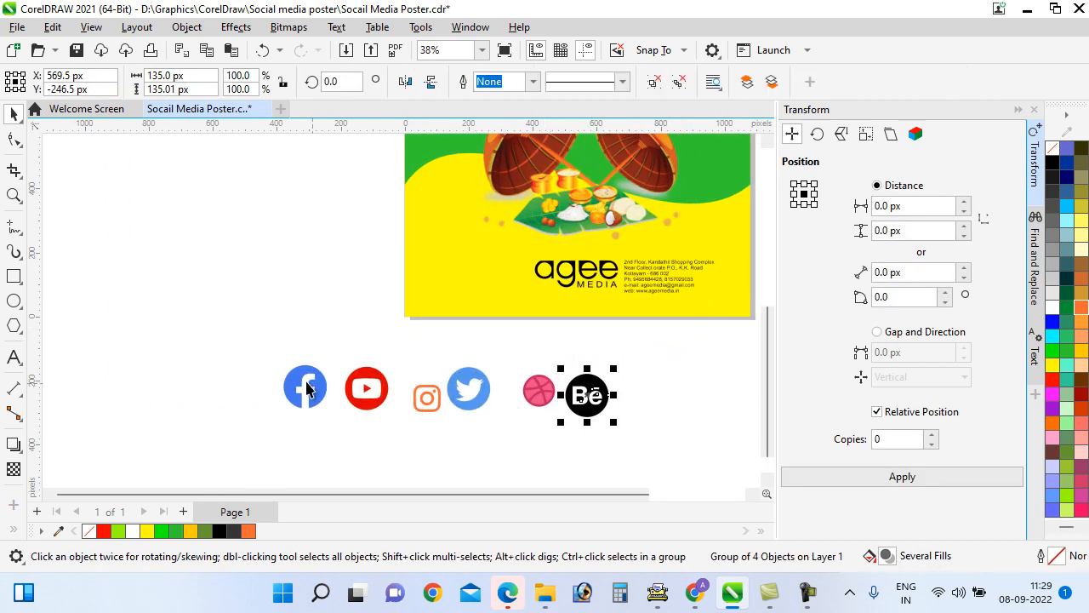
pyautogui.click(428, 401)
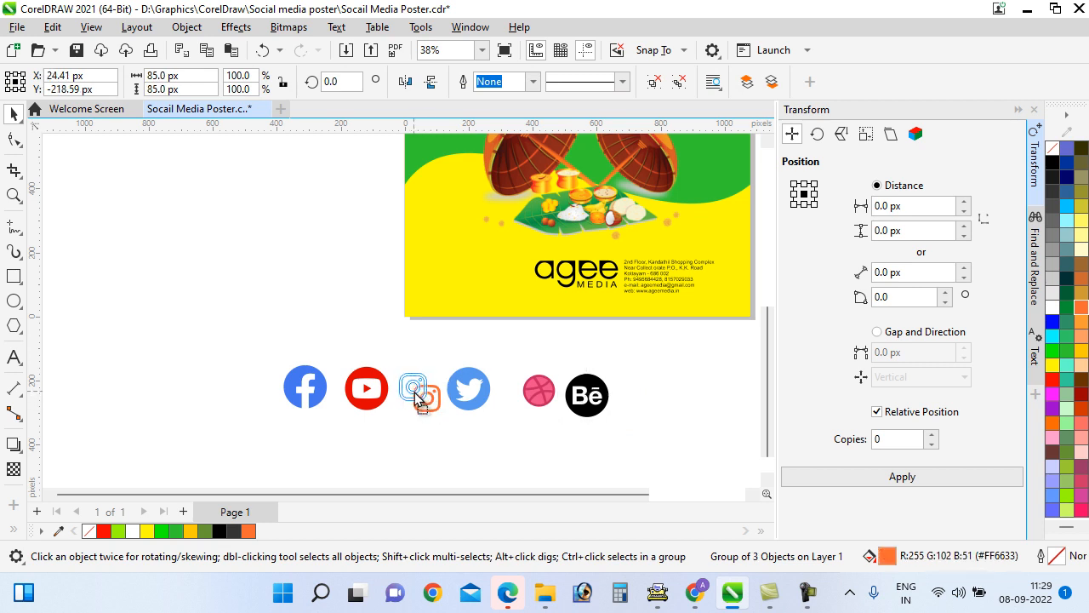
pyautogui.moveTo(431, 368); pyautogui.dragTo(417, 388)
# Group Dribbble, close up Dribbble and Behance, and group all six icons
pyautogui.moveTo(536, 401); pyautogui.dragTo(560, 441)
pyautogui.hotkey('ctrl', 'z')
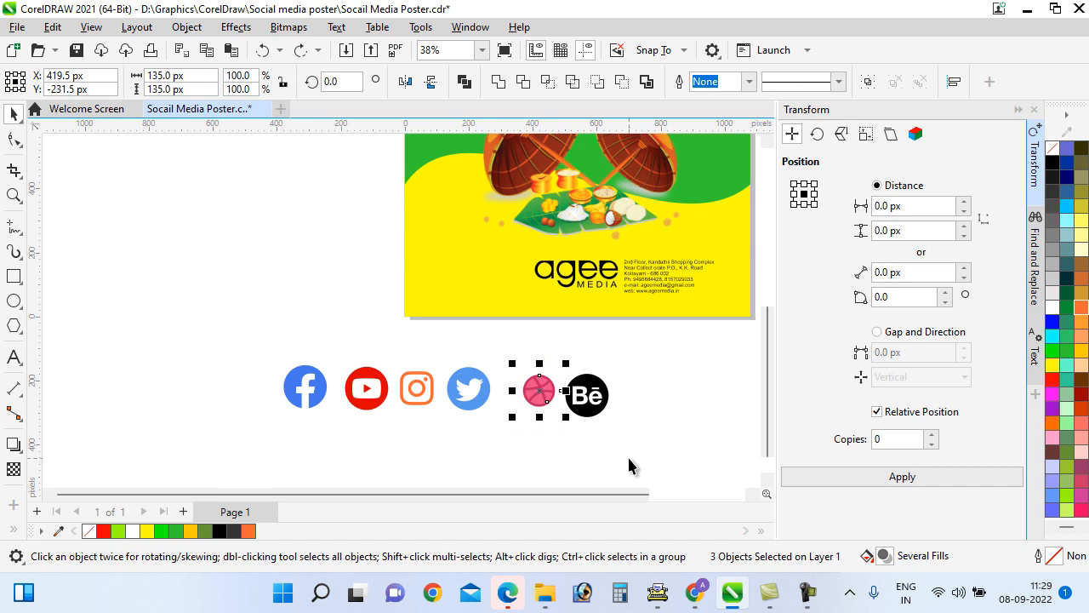
pyautogui.hotkey('ctrl', 'g')
pyautogui.moveTo(552, 393); pyautogui.dragTo(544, 400)
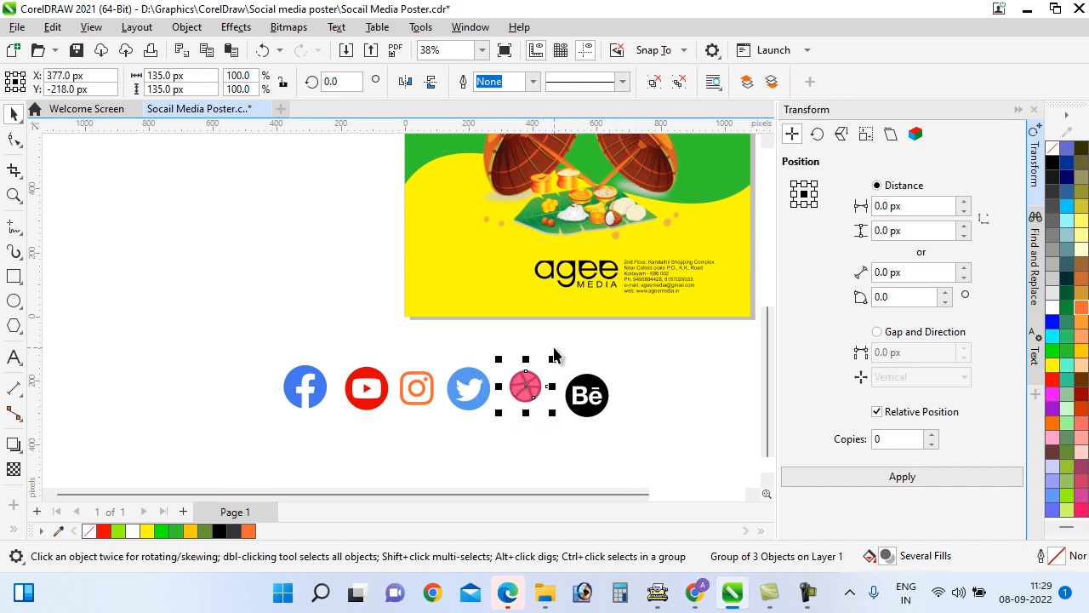
pyautogui.moveTo(554, 354); pyautogui.dragTo(602, 418)
pyautogui.moveTo(643, 470); pyautogui.dragTo(251, 345)
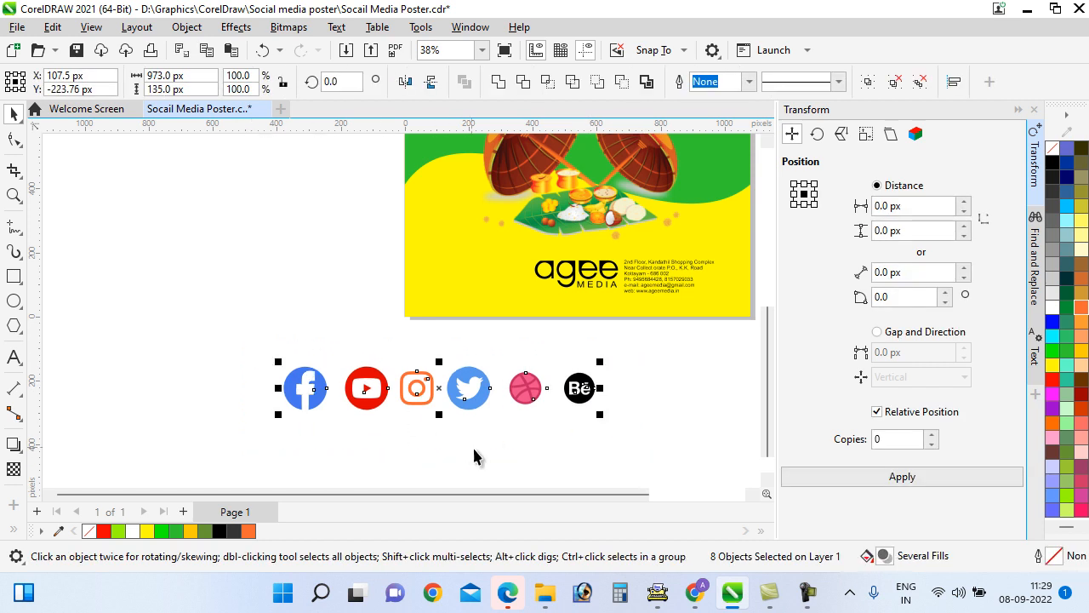
pyautogui.hotkey('ctrl', 'g')
# Shrink the icon group to about 203 × 28 px under the contact details
pyautogui.moveTo(600, 413); pyautogui.dragTo(672, 309)
pyautogui.scroll(-1, 396, 390)
pyautogui.scroll(1, 691, 309)
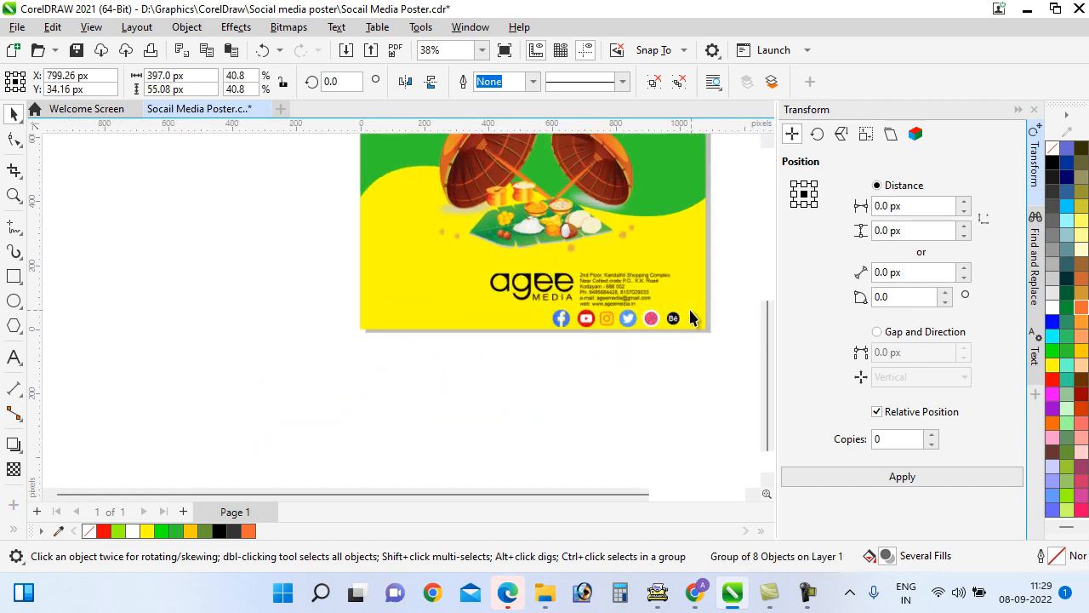
pyautogui.scroll(3, 690, 317)
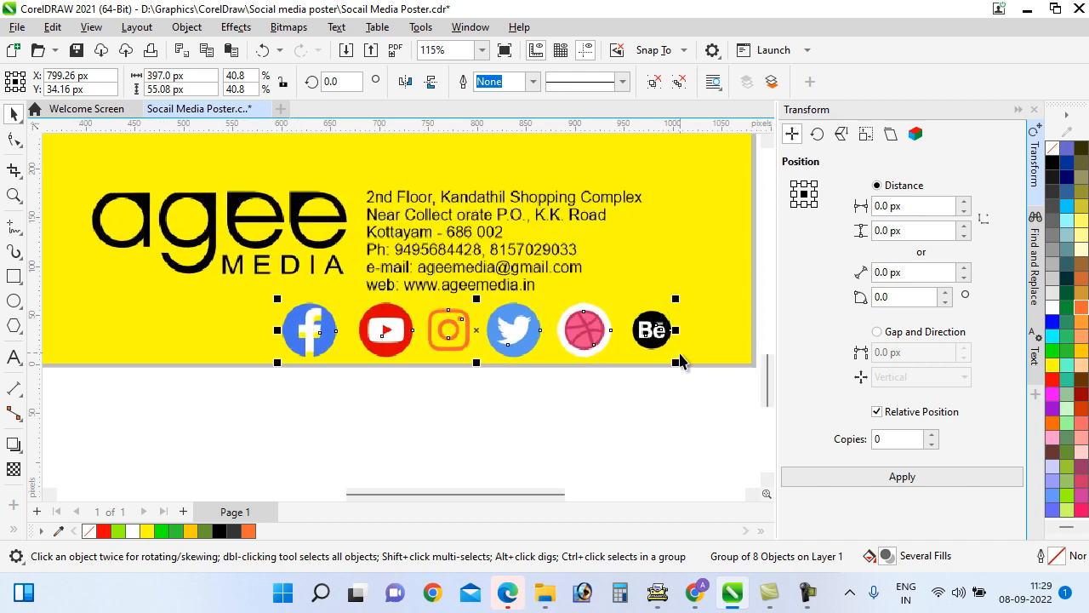
pyautogui.moveTo(677, 364); pyautogui.dragTo(561, 321)
pyautogui.click(523, 414)
# Drag a horizontal guideline down to the icon row and reselect the group
pyautogui.scroll(-1, 591, 451)
pyautogui.scroll(3, 479, 356)
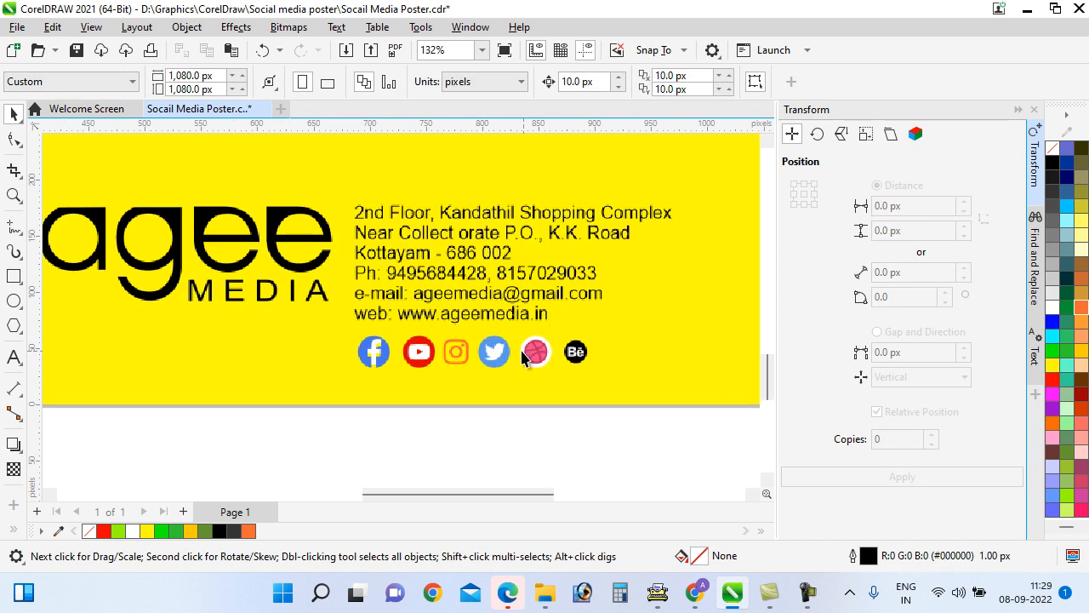
pyautogui.scroll(2, 479, 356)
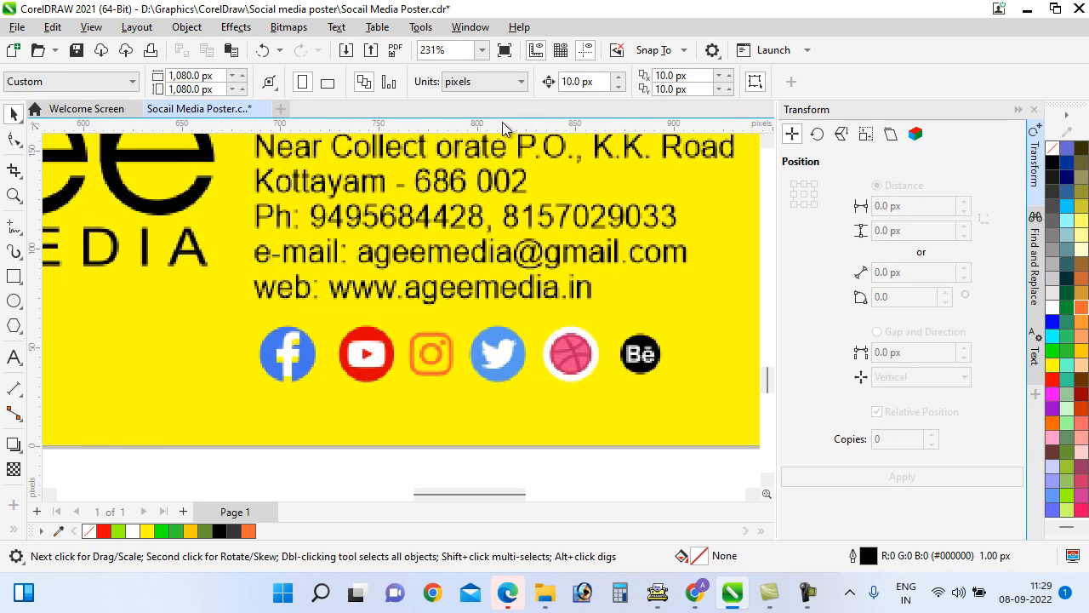
pyautogui.moveTo(503, 127); pyautogui.dragTo(511, 355)
pyautogui.click(513, 370)
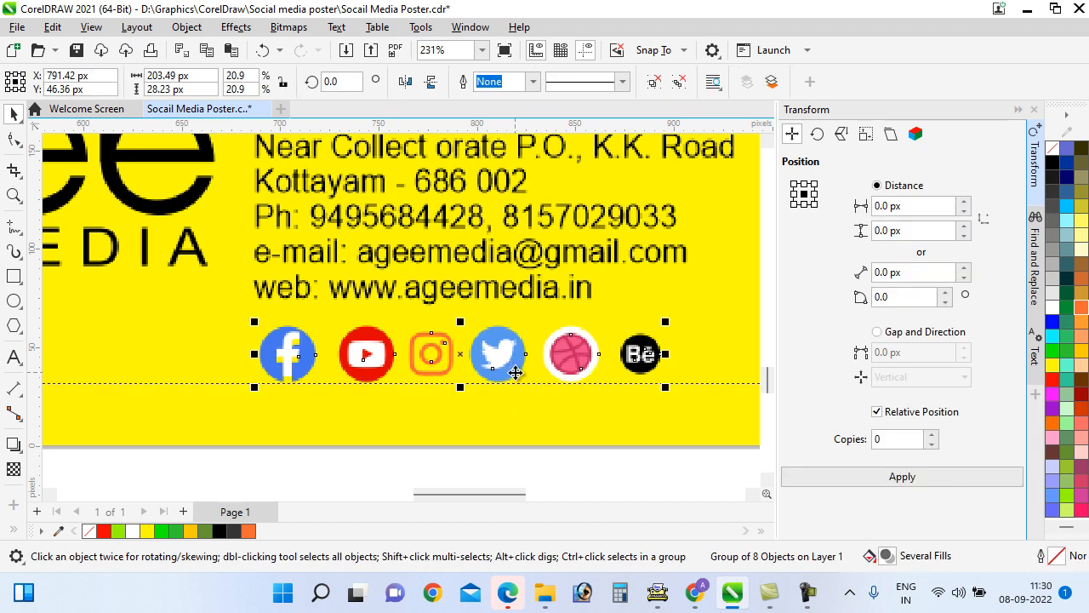
# Ungroup the social icons, line up the Instagram icon and add a guideline above the row
pyautogui.hotkey('ctrl', 'u')
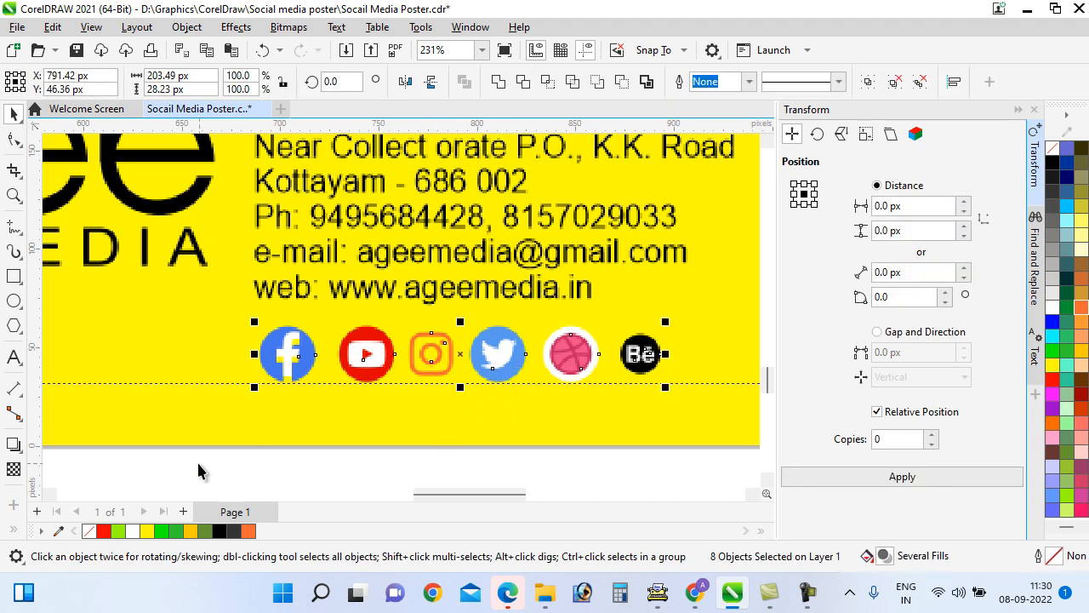
pyautogui.click(482, 479)
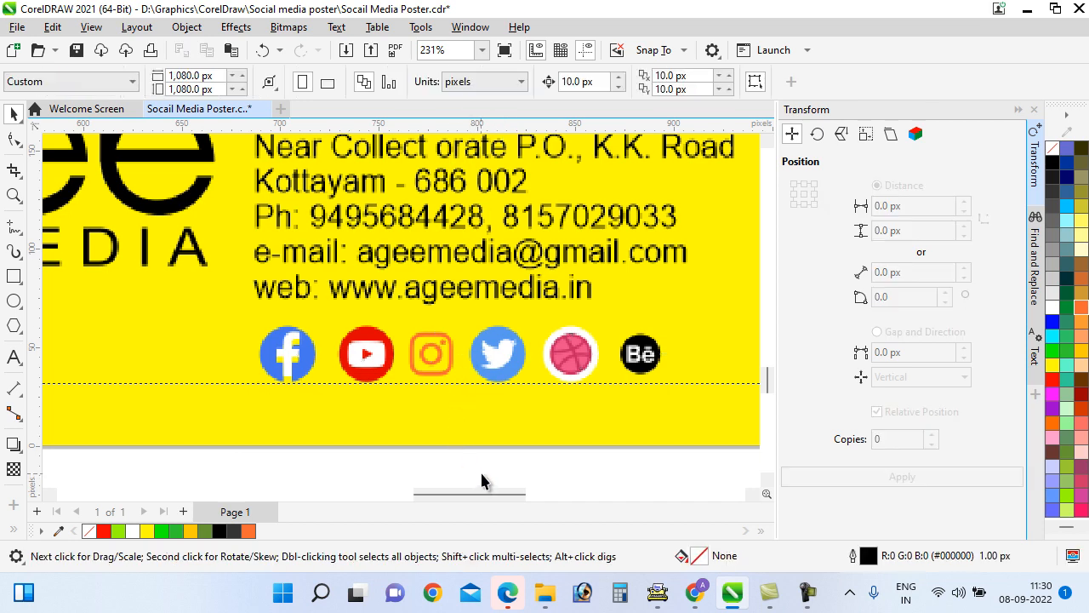
pyautogui.click(430, 358)
pyautogui.moveTo(435, 364); pyautogui.dragTo(434, 366)
pyautogui.moveTo(464, 128); pyautogui.dragTo(483, 351)
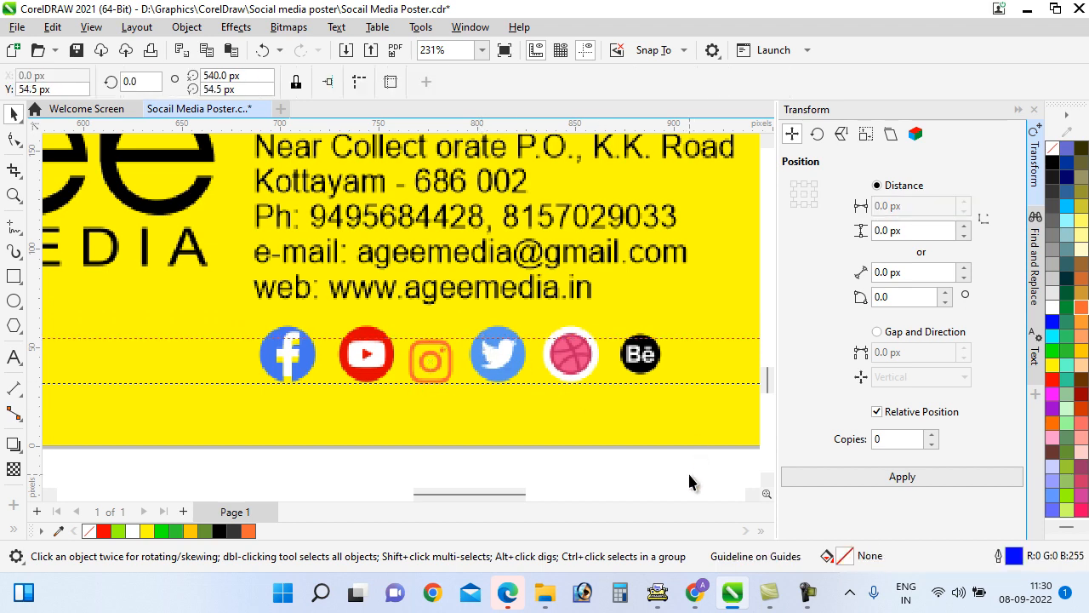
# Move the Behance icon along the row and shrink the Twitter and Dribbble icons
pyautogui.moveTo(689, 482); pyautogui.dragTo(608, 295)
pyautogui.moveTo(640, 356); pyautogui.dragTo(631, 368)
pyautogui.moveTo(599, 463); pyautogui.dragTo(469, 310)
pyautogui.moveTo(604, 321); pyautogui.dragTo(593, 334)
pyautogui.press('capslock')
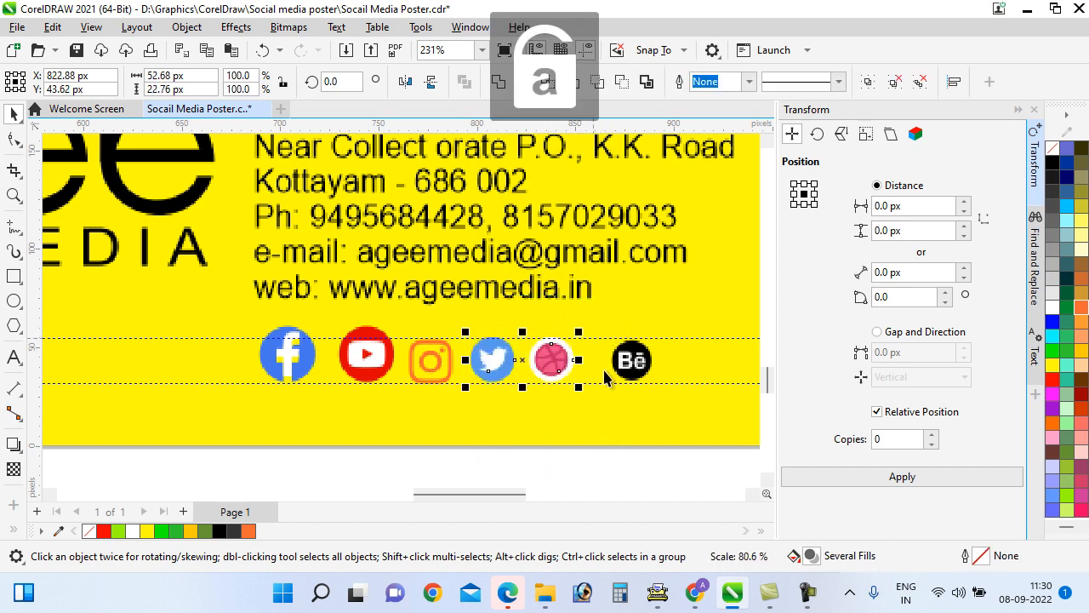
# Shrink the Facebook and YouTube icons to match the rest of the row
pyautogui.moveTo(675, 455); pyautogui.dragTo(603, 364)
pyautogui.moveTo(188, 453); pyautogui.dragTo(402, 309)
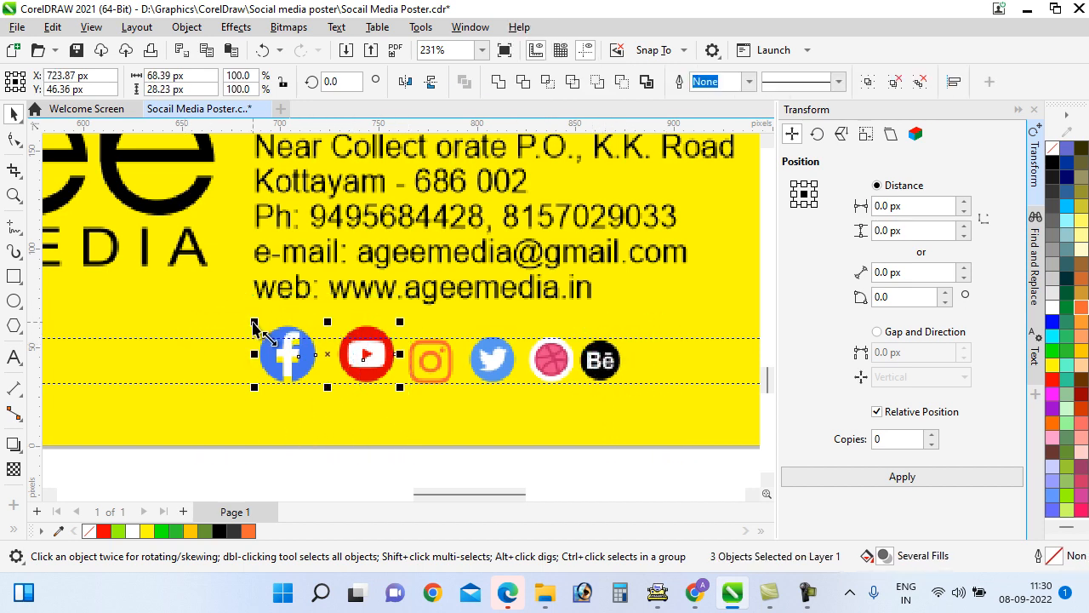
pyautogui.press('capslock')
pyautogui.moveTo(254, 325); pyautogui.dragTo(280, 331)
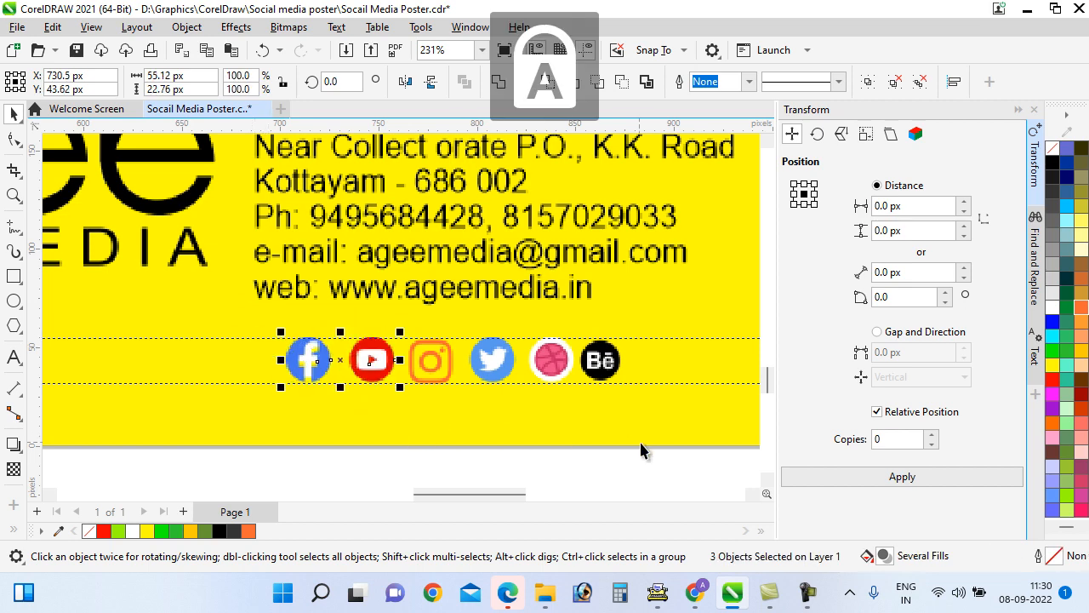
# Delete the lower guideline, regroup the eight icons and centre the group under the address
pyautogui.click(653, 384)
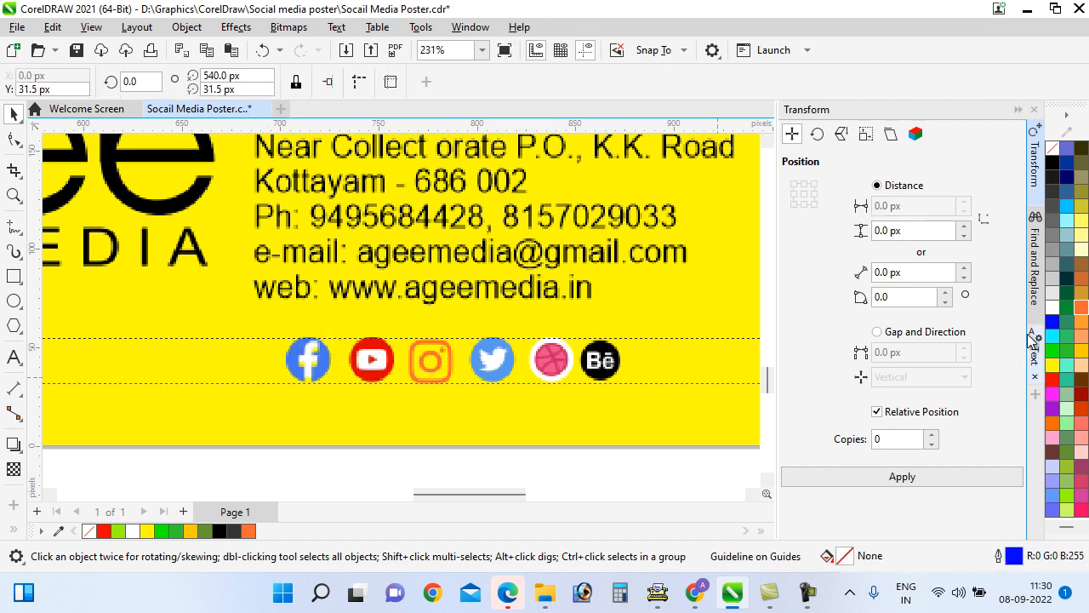
pyautogui.press('Delete')
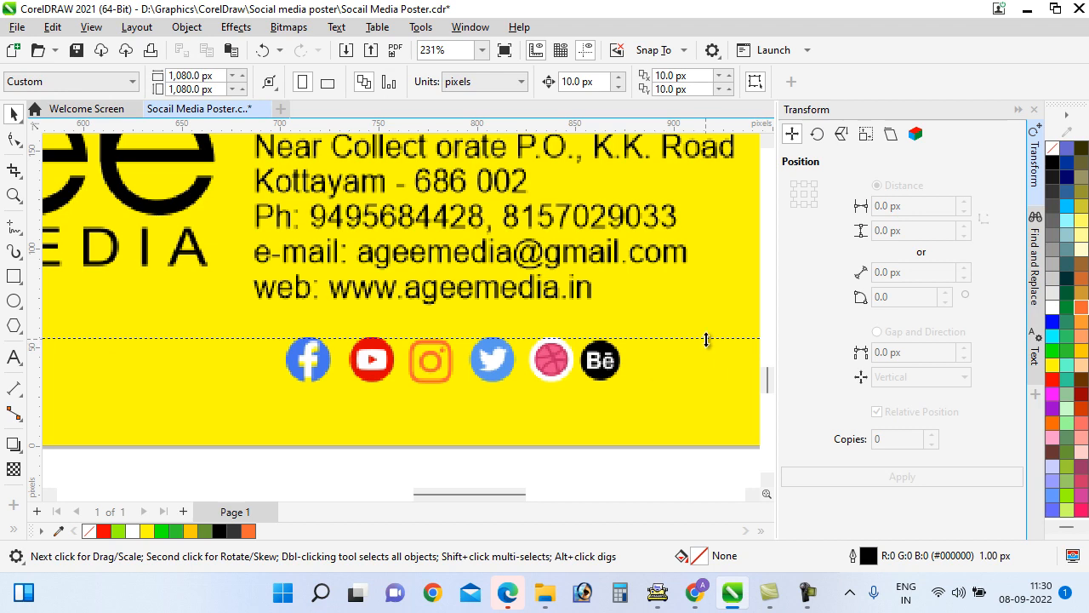
pyautogui.scroll(-3, 549, 386)
pyautogui.moveTo(649, 442); pyautogui.dragTo(348, 342)
pyautogui.hotkey('ctrl', 'g')
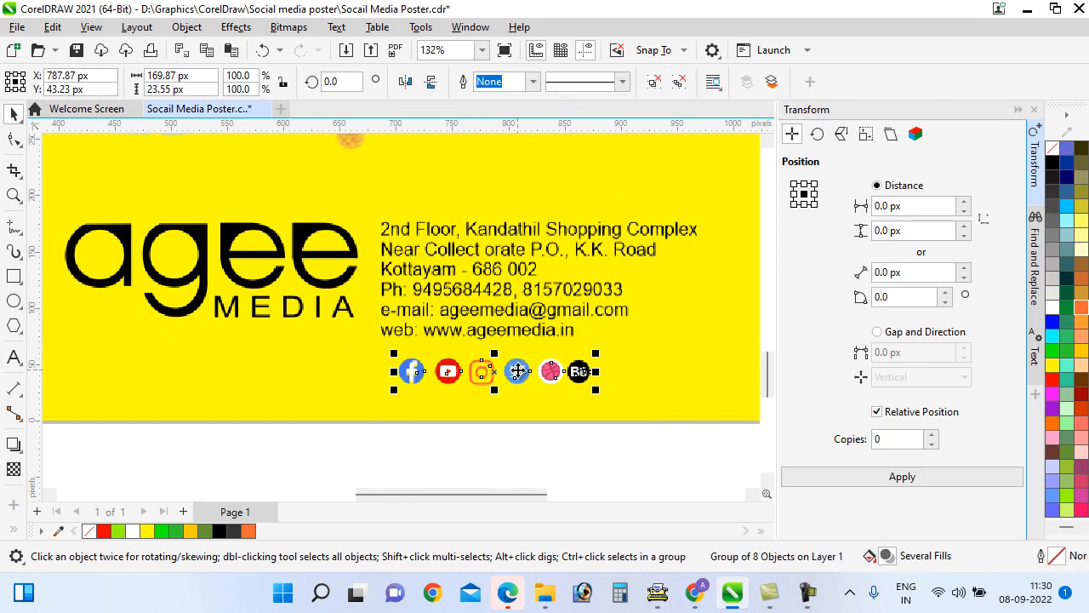
pyautogui.moveTo(517, 370); pyautogui.dragTo(499, 362)
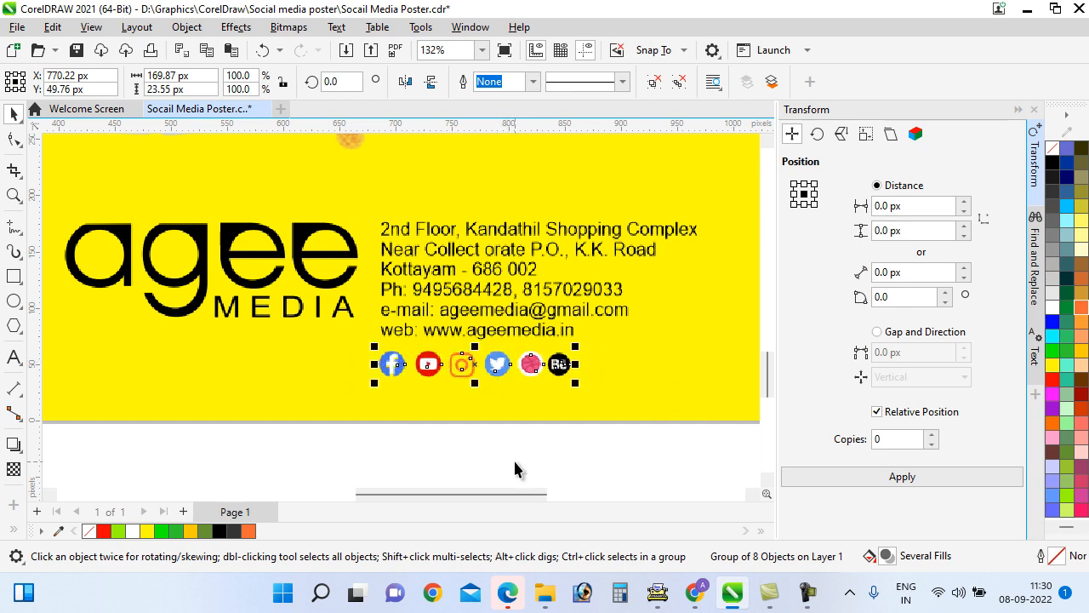
pyautogui.click(572, 431)
pyautogui.scroll(-4, 583, 432)
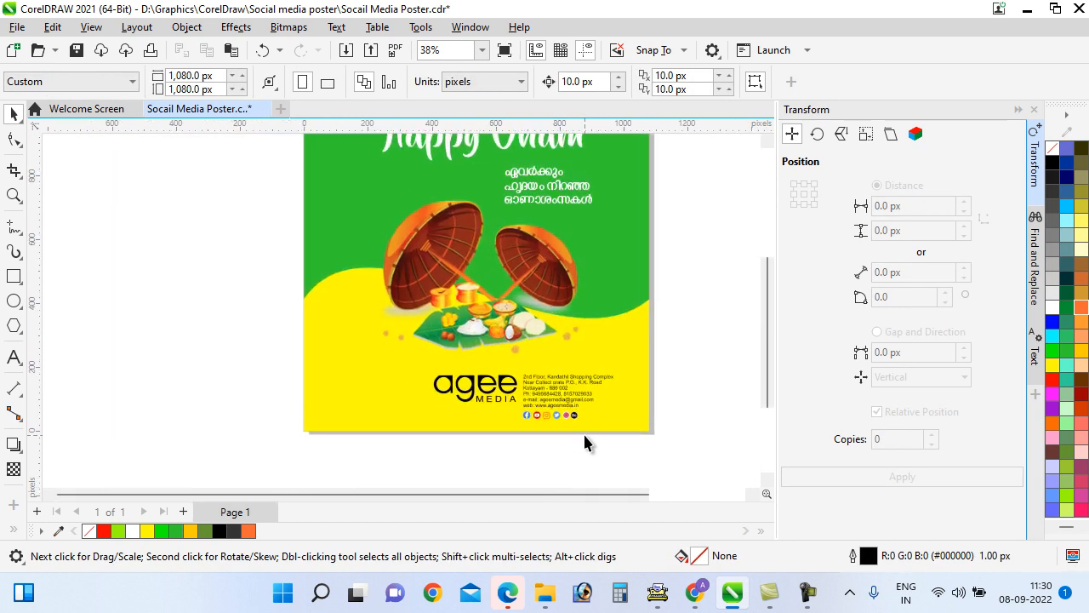
# Save the poster document
pyautogui.scroll(-1, 584, 434)
pyautogui.scroll(1, 596, 434)
pyautogui.scroll(-2, 610, 435)
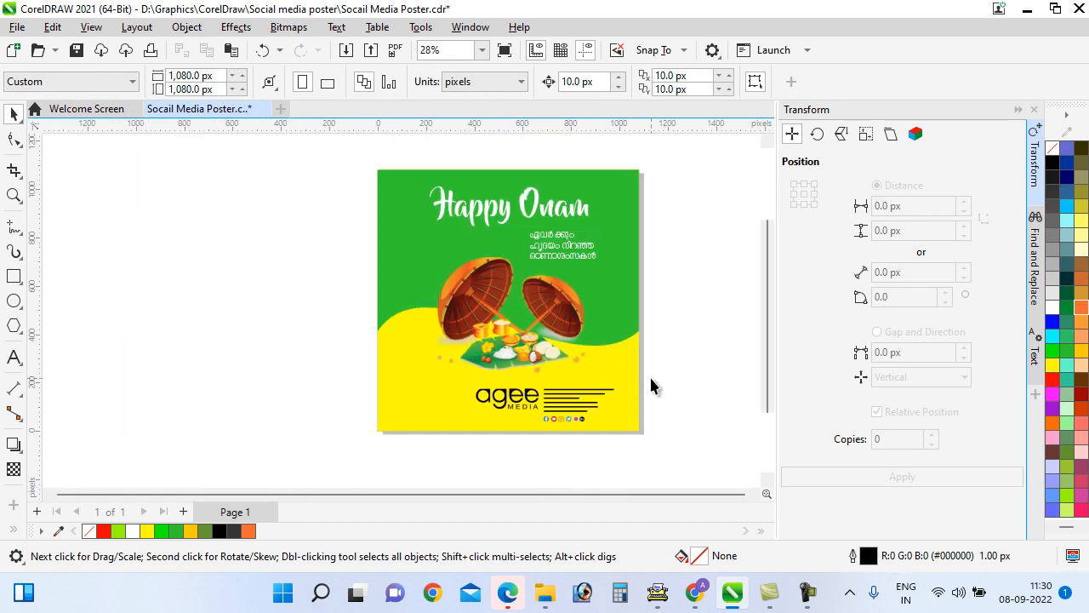
pyautogui.click(78, 53)
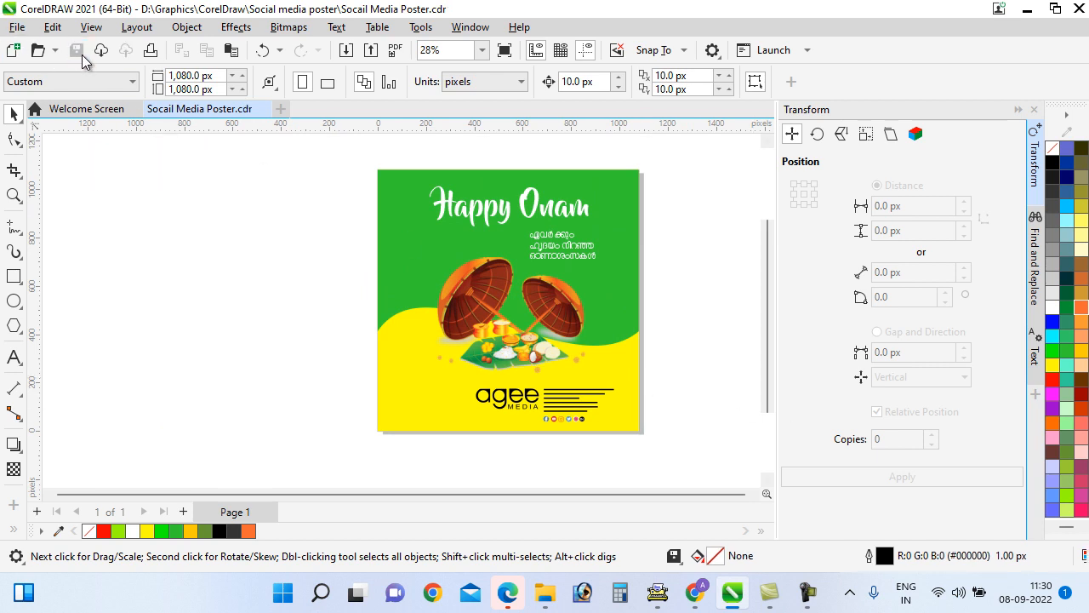
# Export the poster as JPEG 'Socail Media Poster' to the Desktop at 100% quality
pyautogui.click(17, 28)
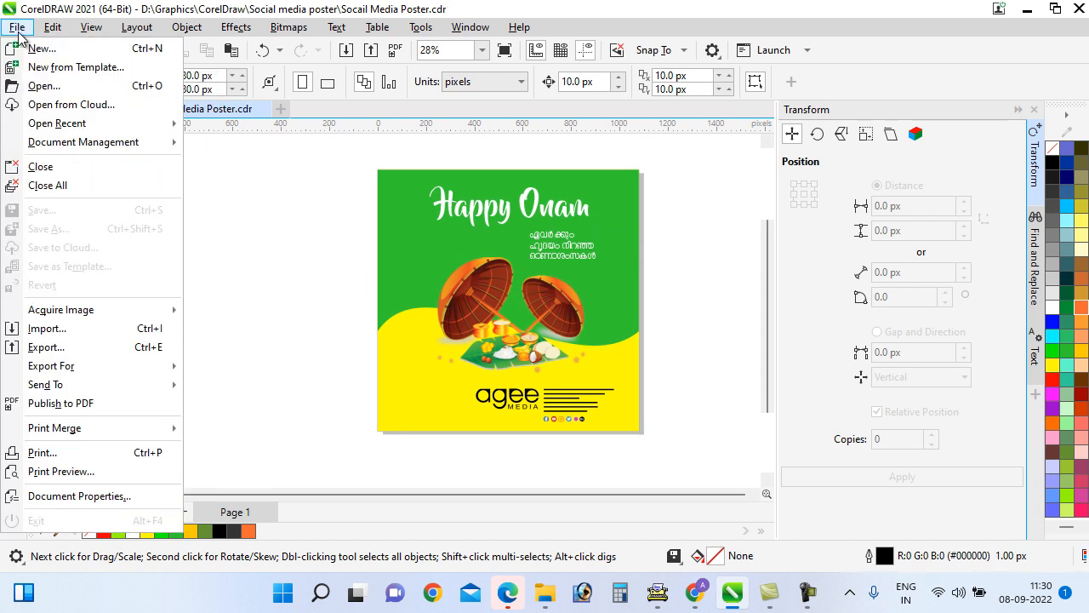
pyautogui.click(46, 347)
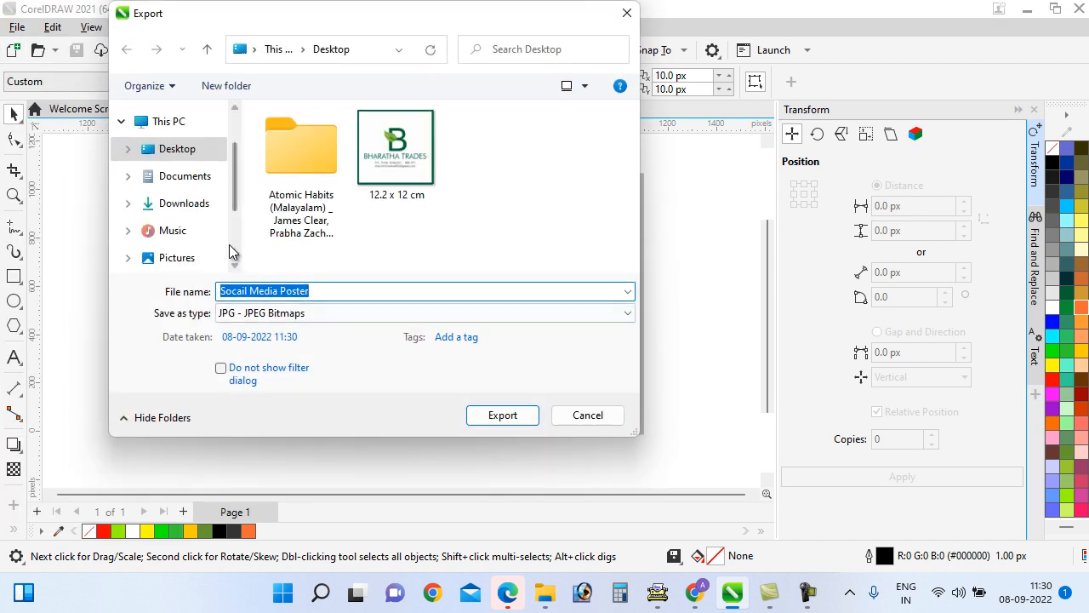
pyautogui.scroll(1, 225, 240)
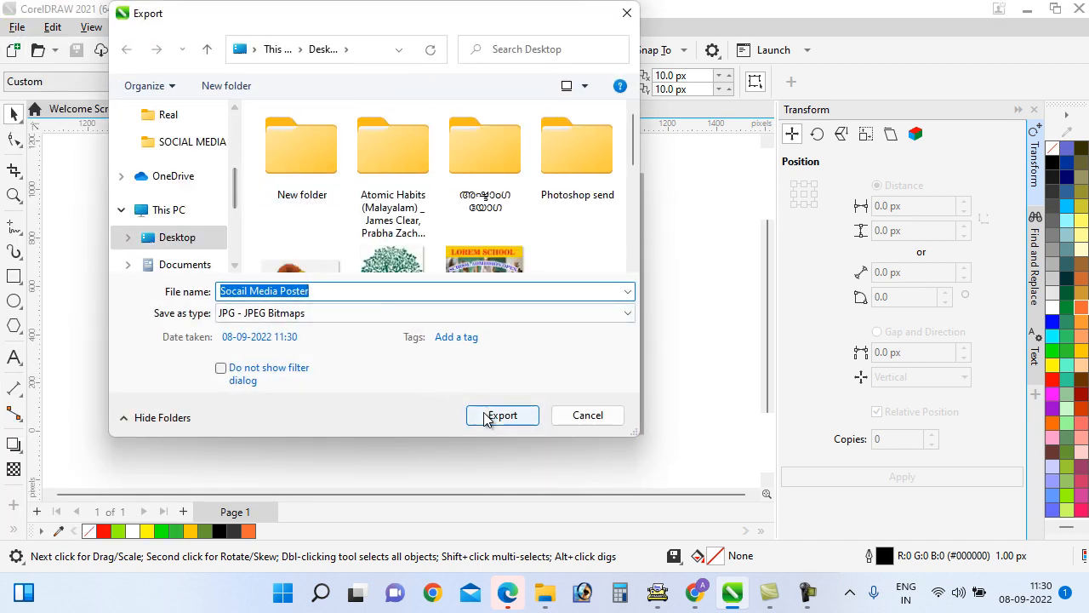
pyautogui.click(499, 415)
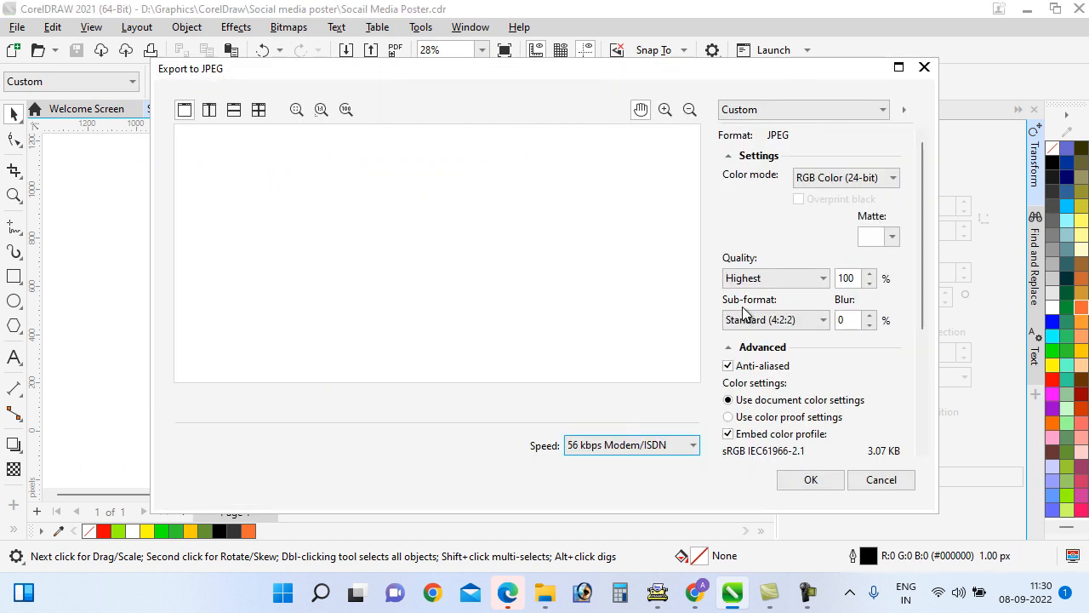
pyautogui.click(806, 480)
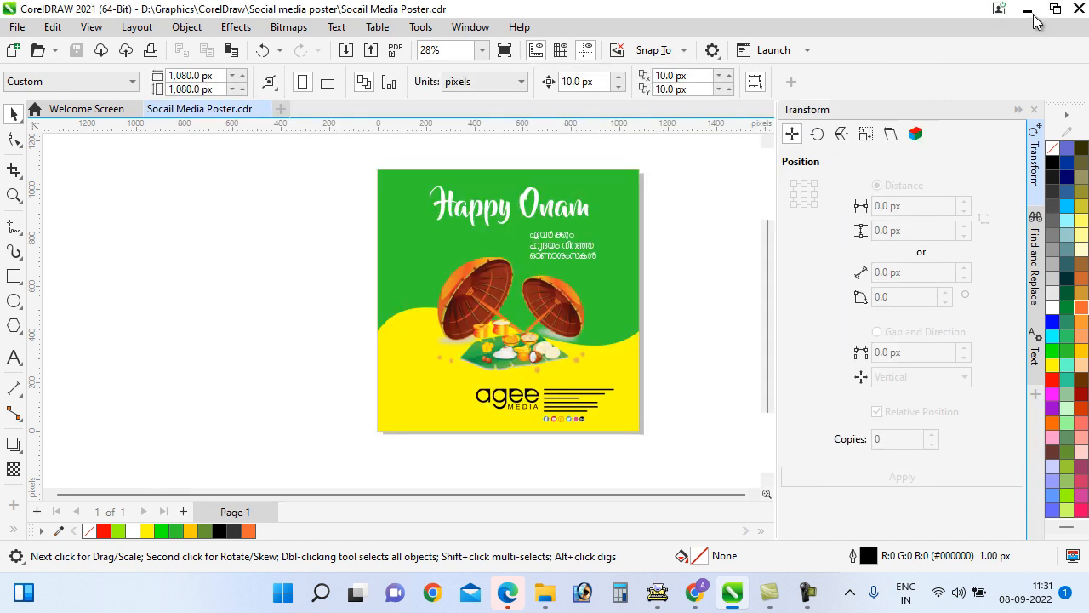
pyautogui.click(805, 591)
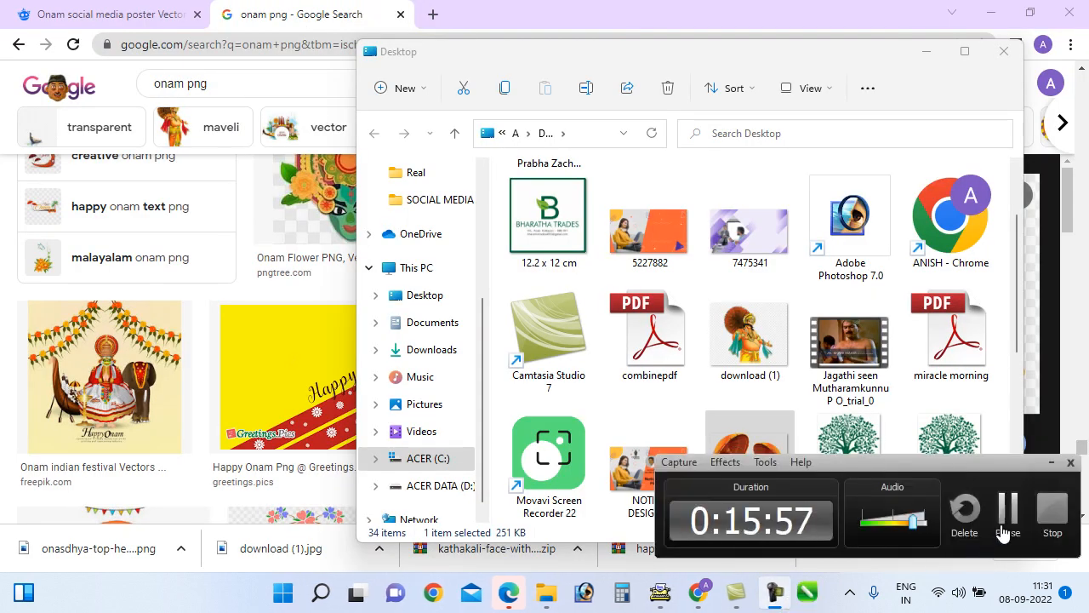